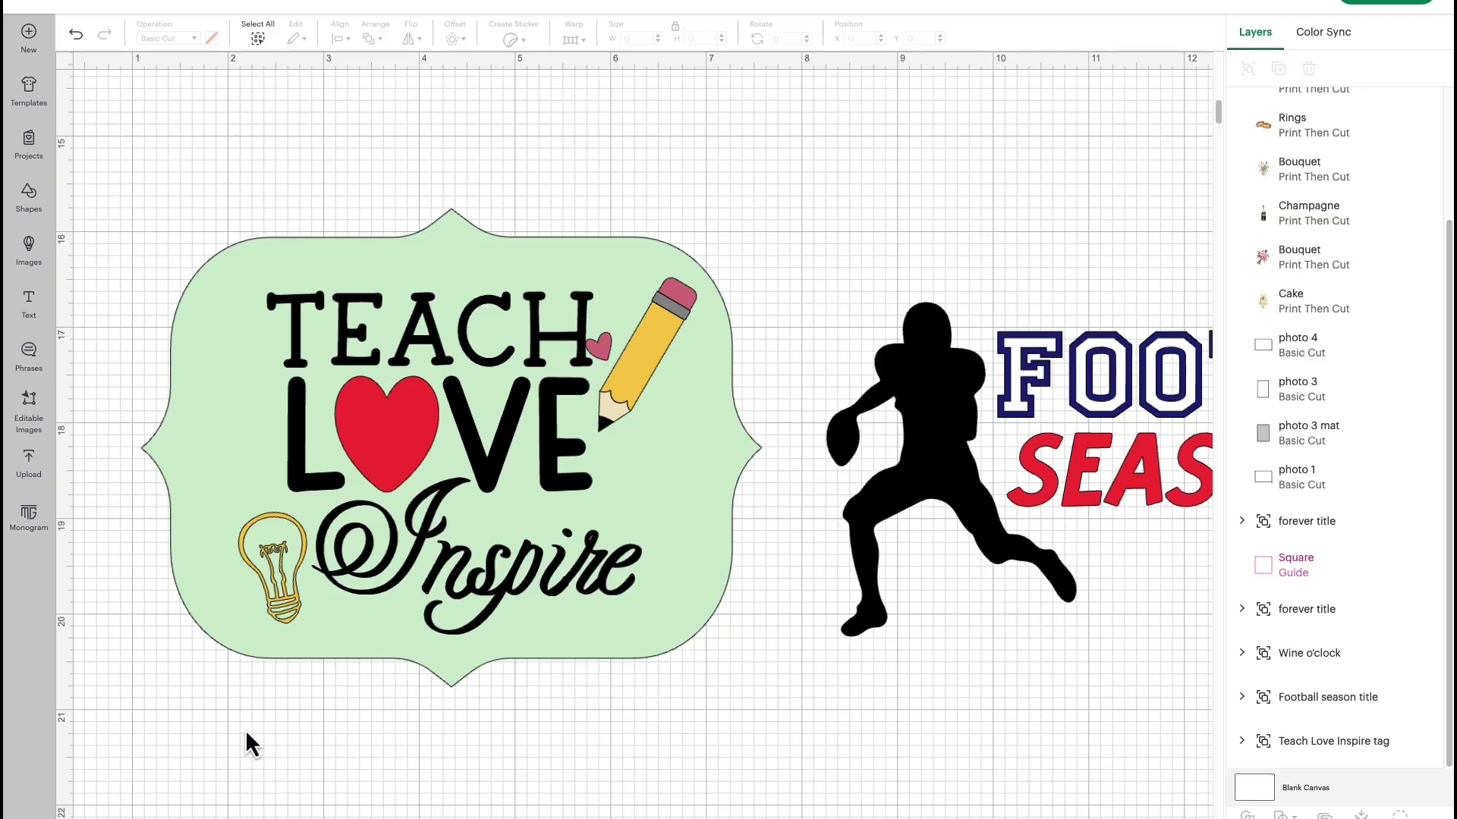
Scroll the canvas right and back to bring the Football Season title and clock design into view
scroll(644, 436, right, 10)
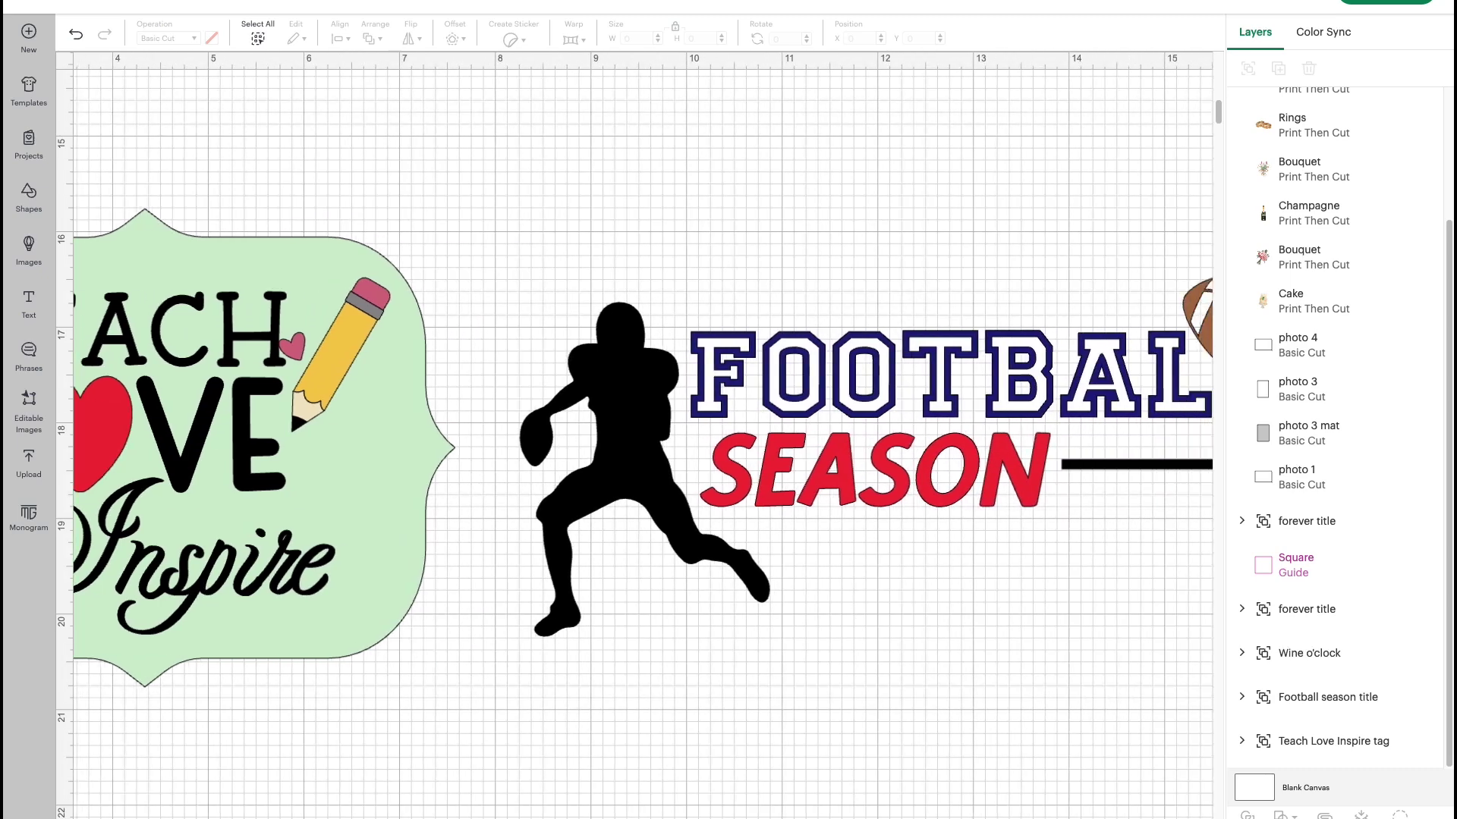
scroll(644, 436, left, 1)
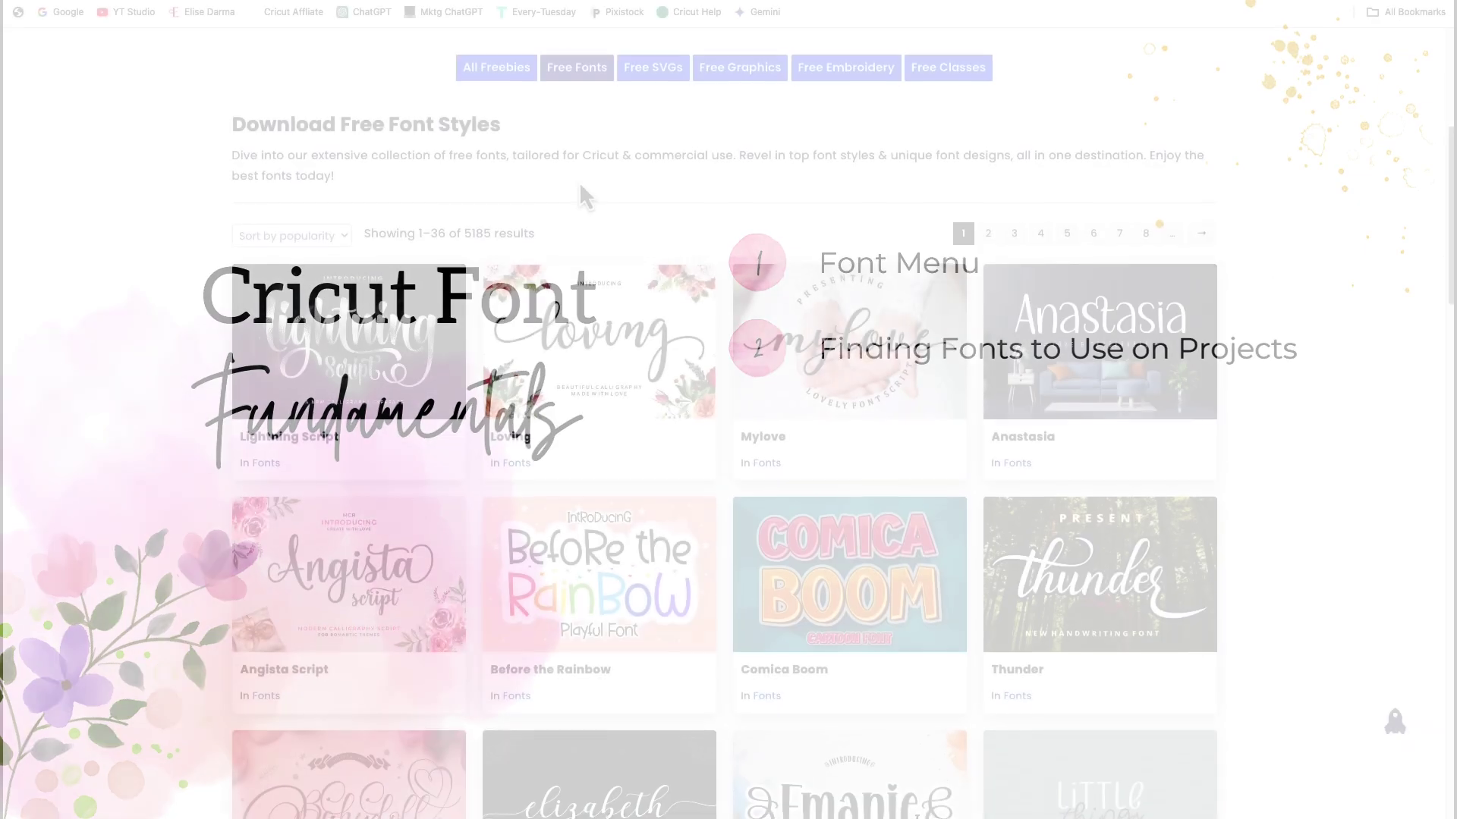
Recolour the word Days gold, then nudge it slightly lower on the canvas
scroll(579, 190, down, 2)
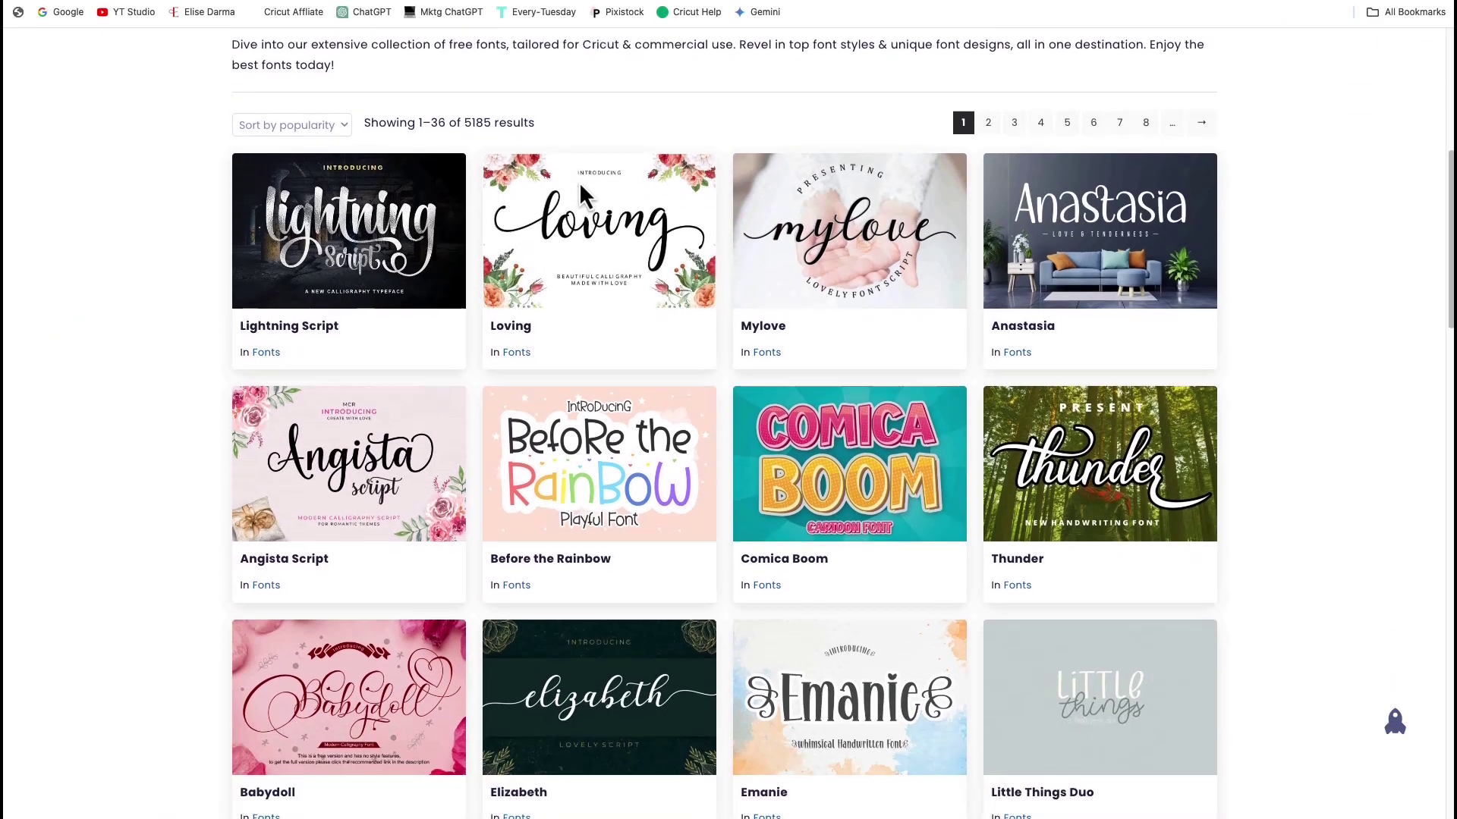
scroll(580, 190, down, 1)
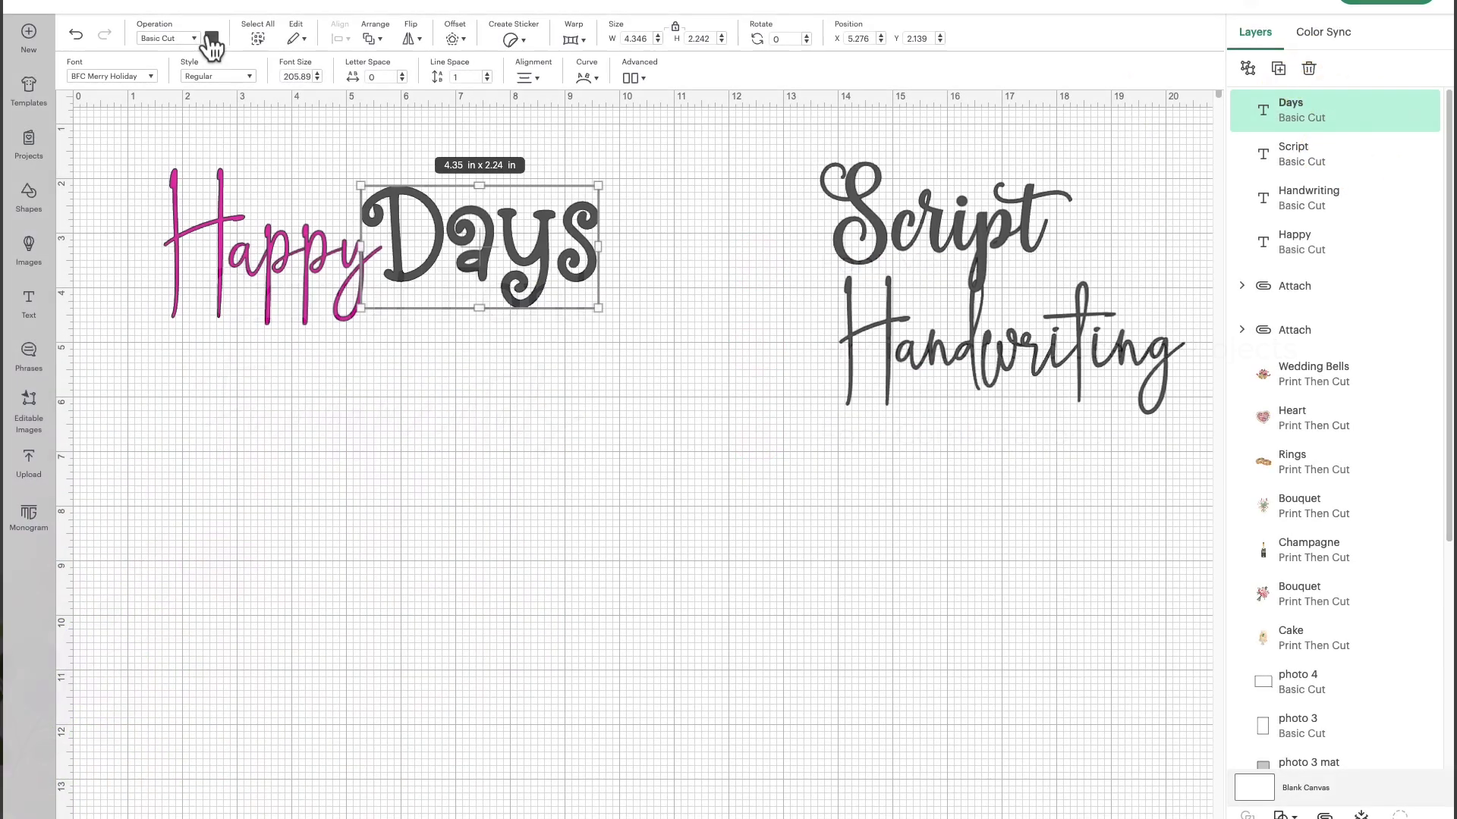
click(214, 39)
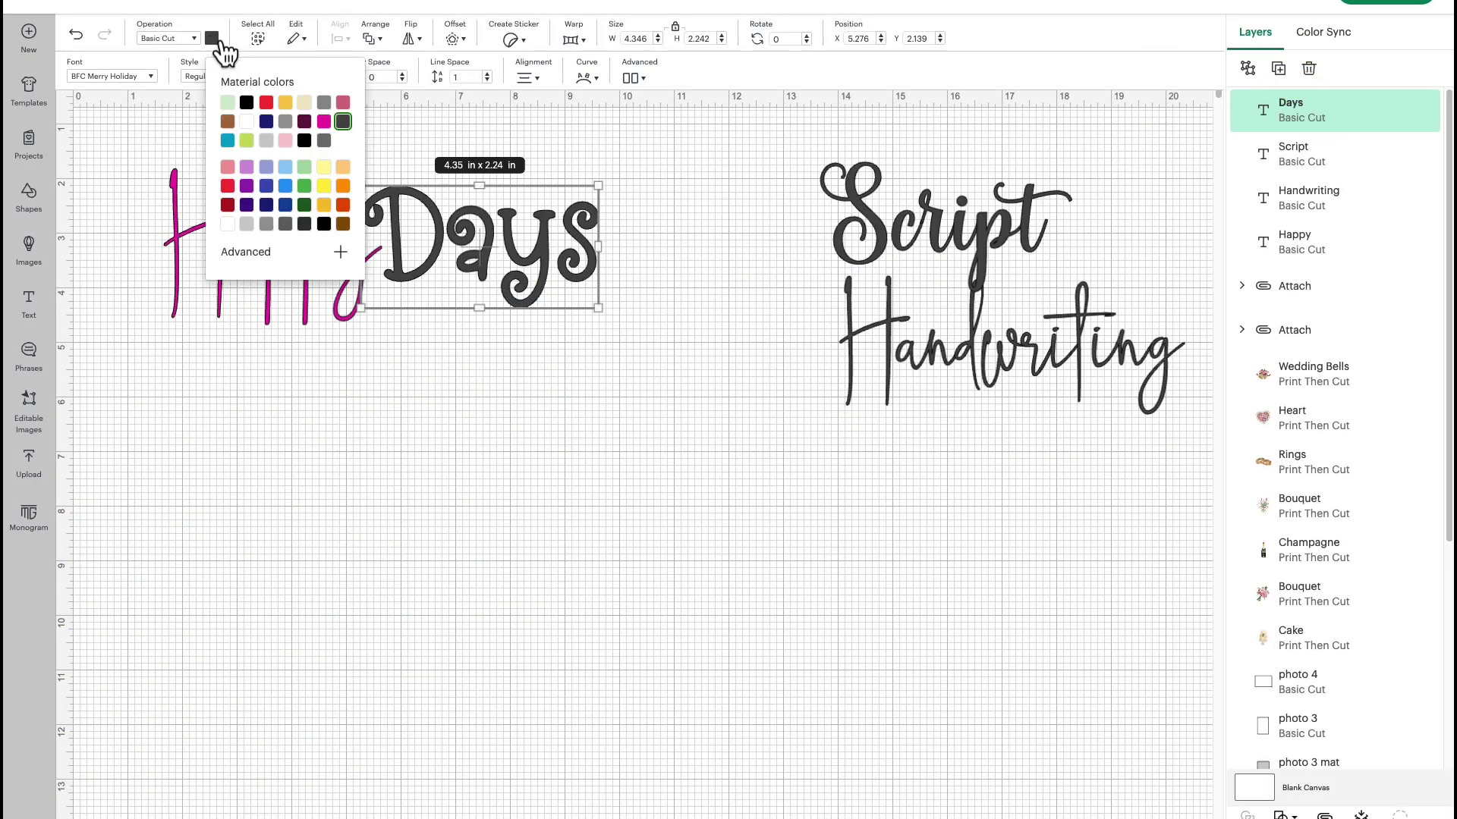
click(324, 205)
click(440, 410)
drag(443, 267, 439, 278)
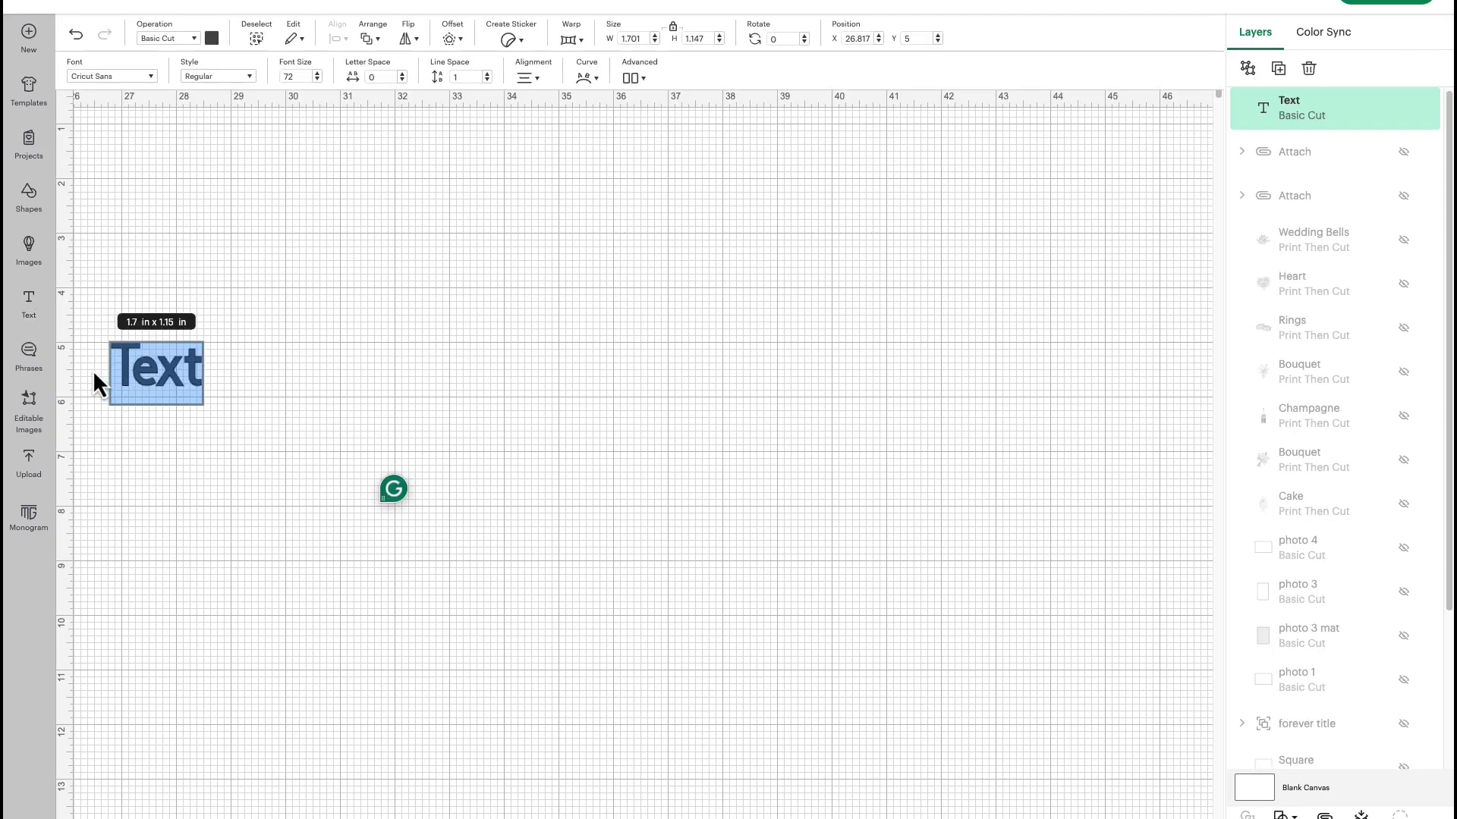
Move the text box up and right, clear its placeholder, and type Hello
click(93, 370)
drag(144, 379, 288, 286)
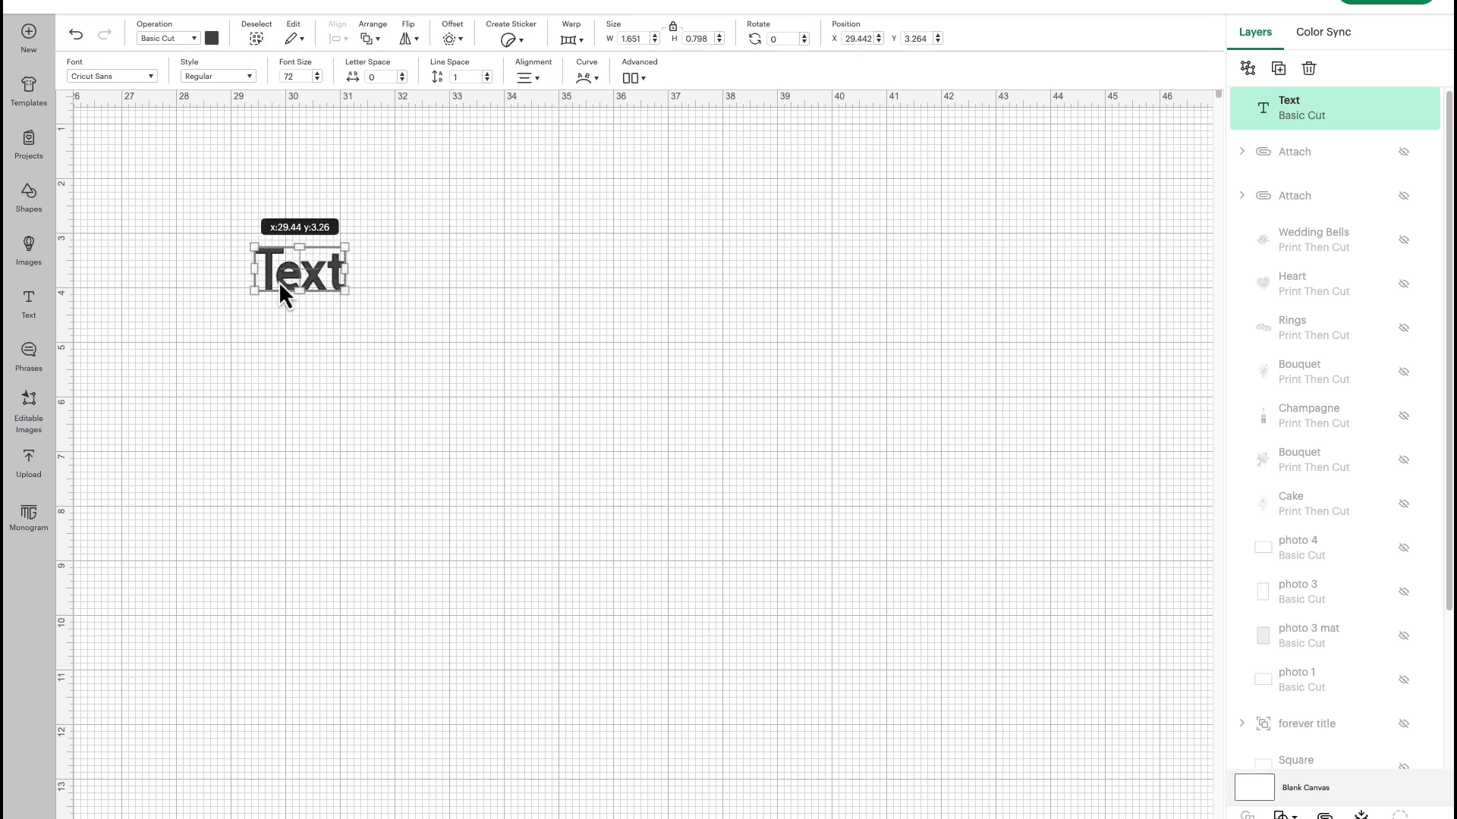
double_click(279, 281)
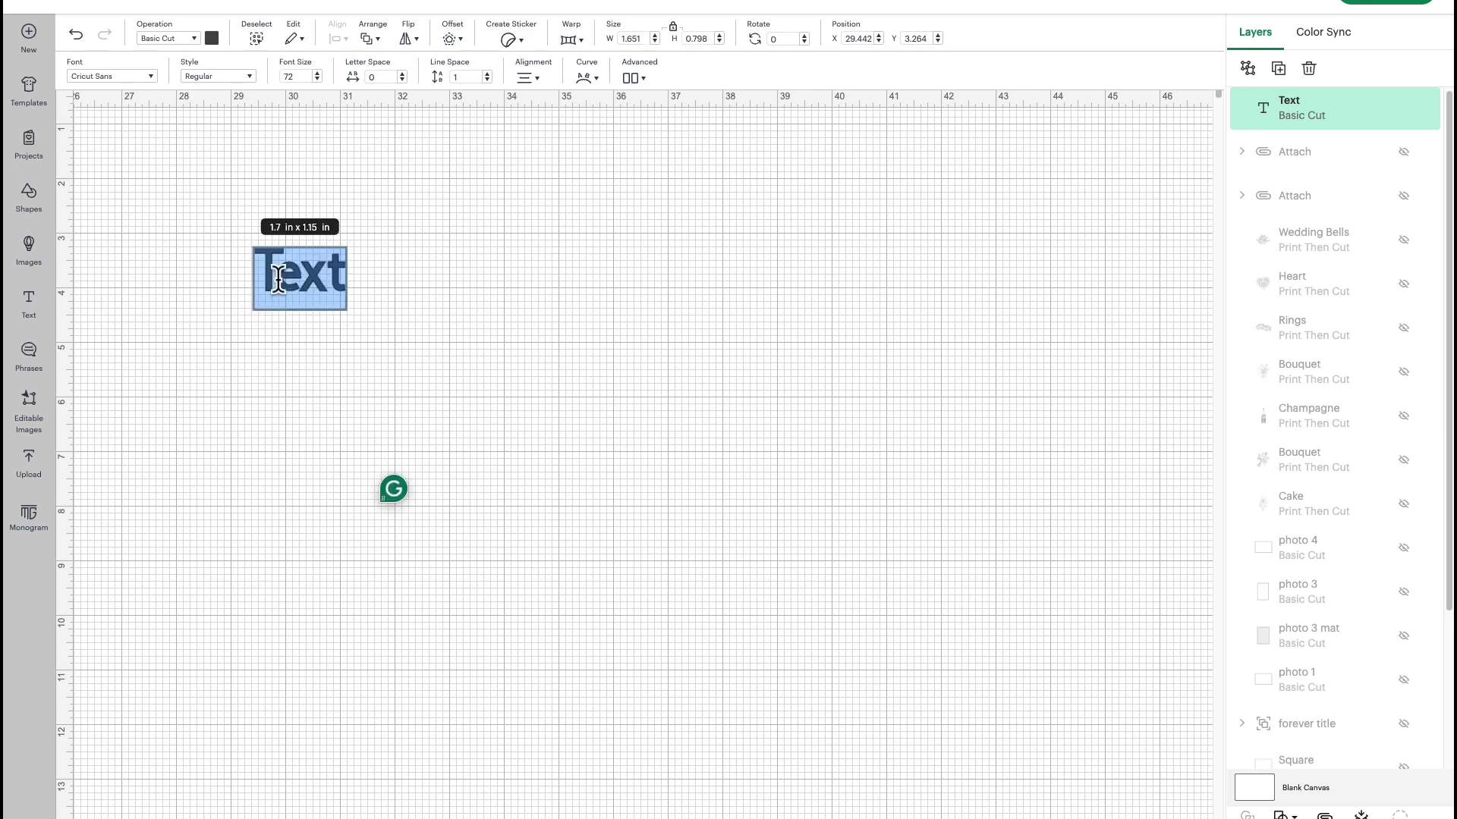
key(BackSpace)
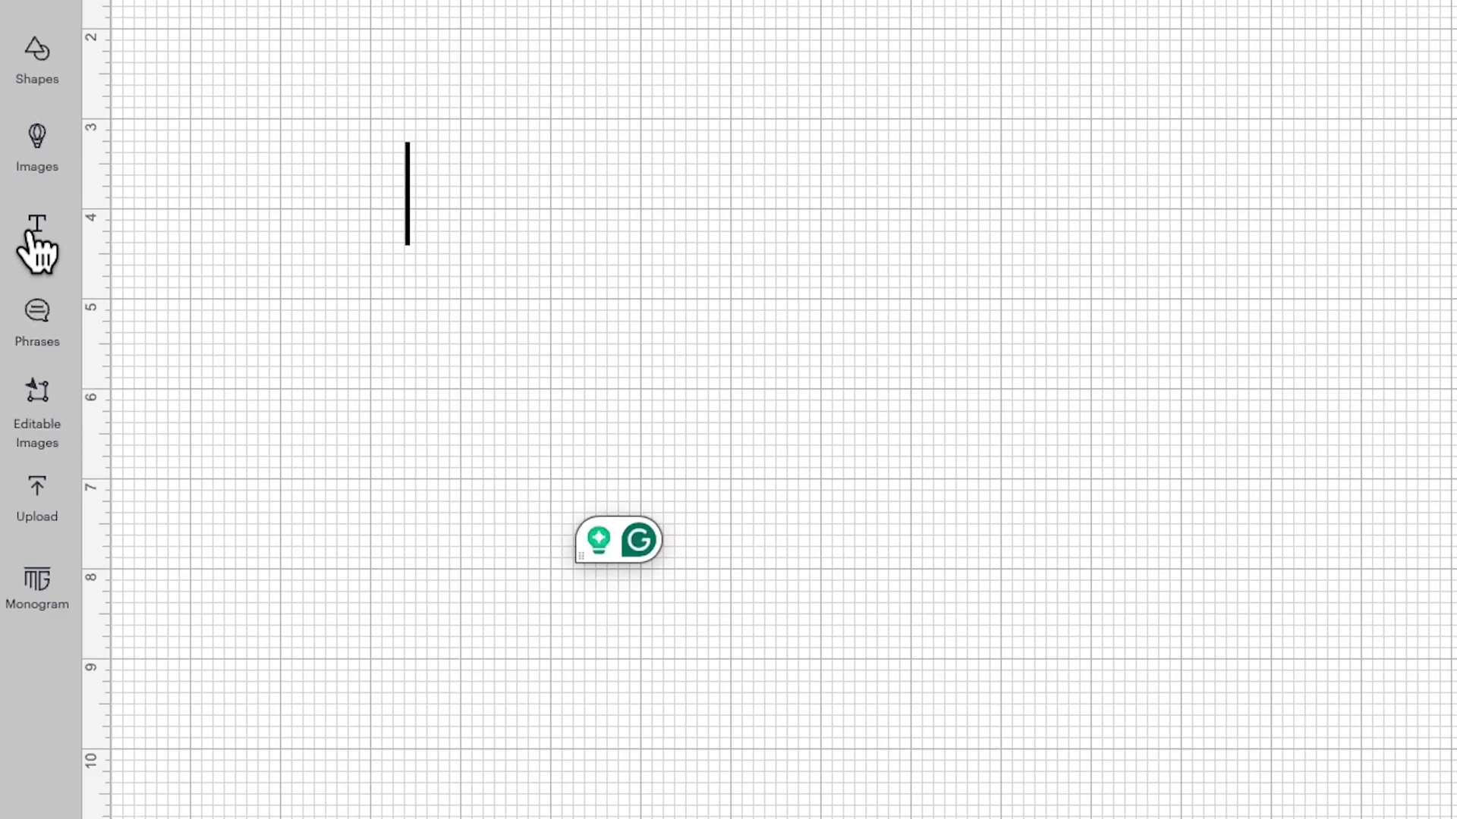
click(29, 302)
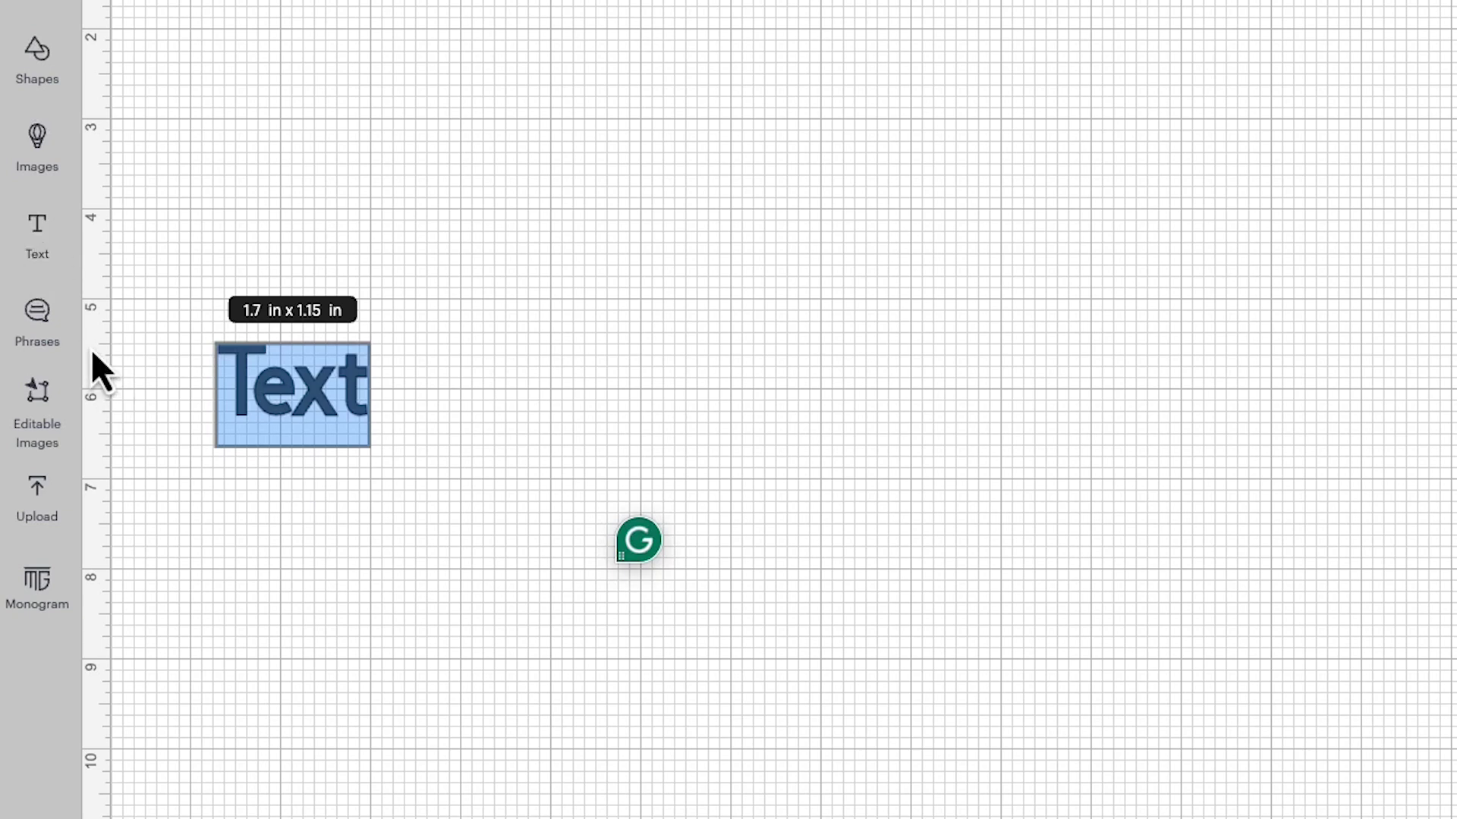
text(Hello)
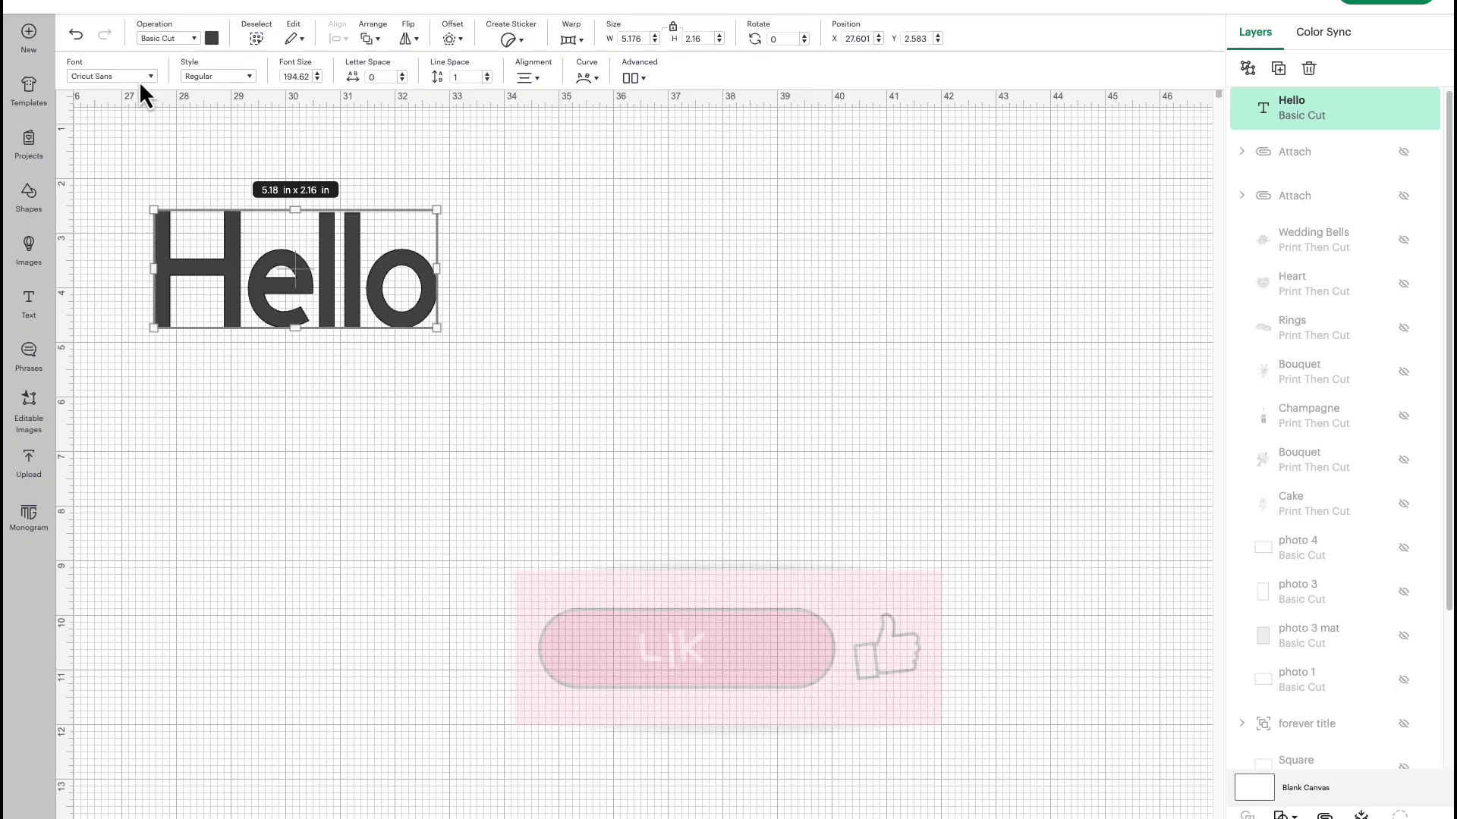
click(141, 80)
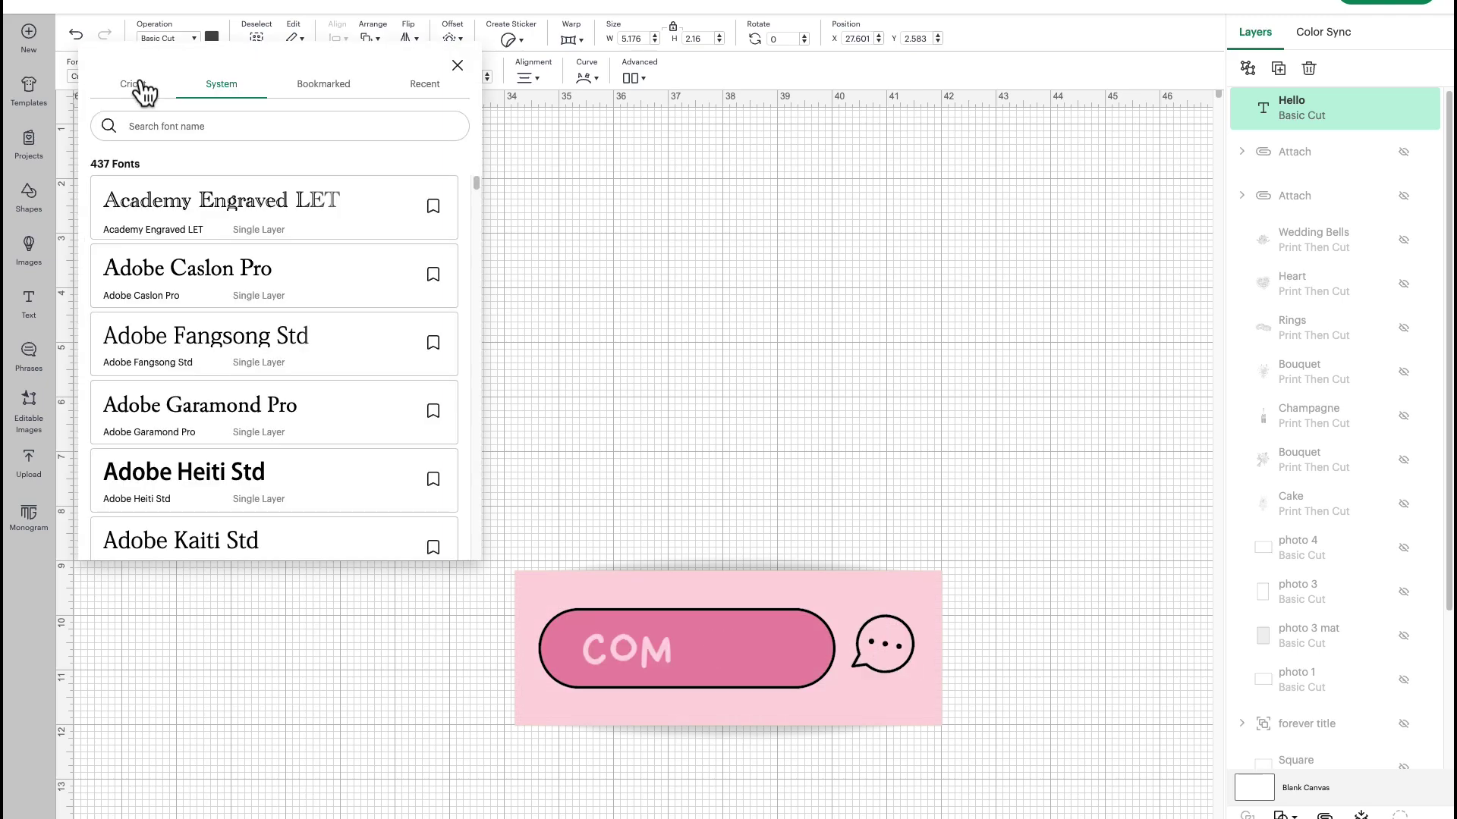
Scroll through Cricut's own font library for Hello, then jump back to the top of the list
click(129, 87)
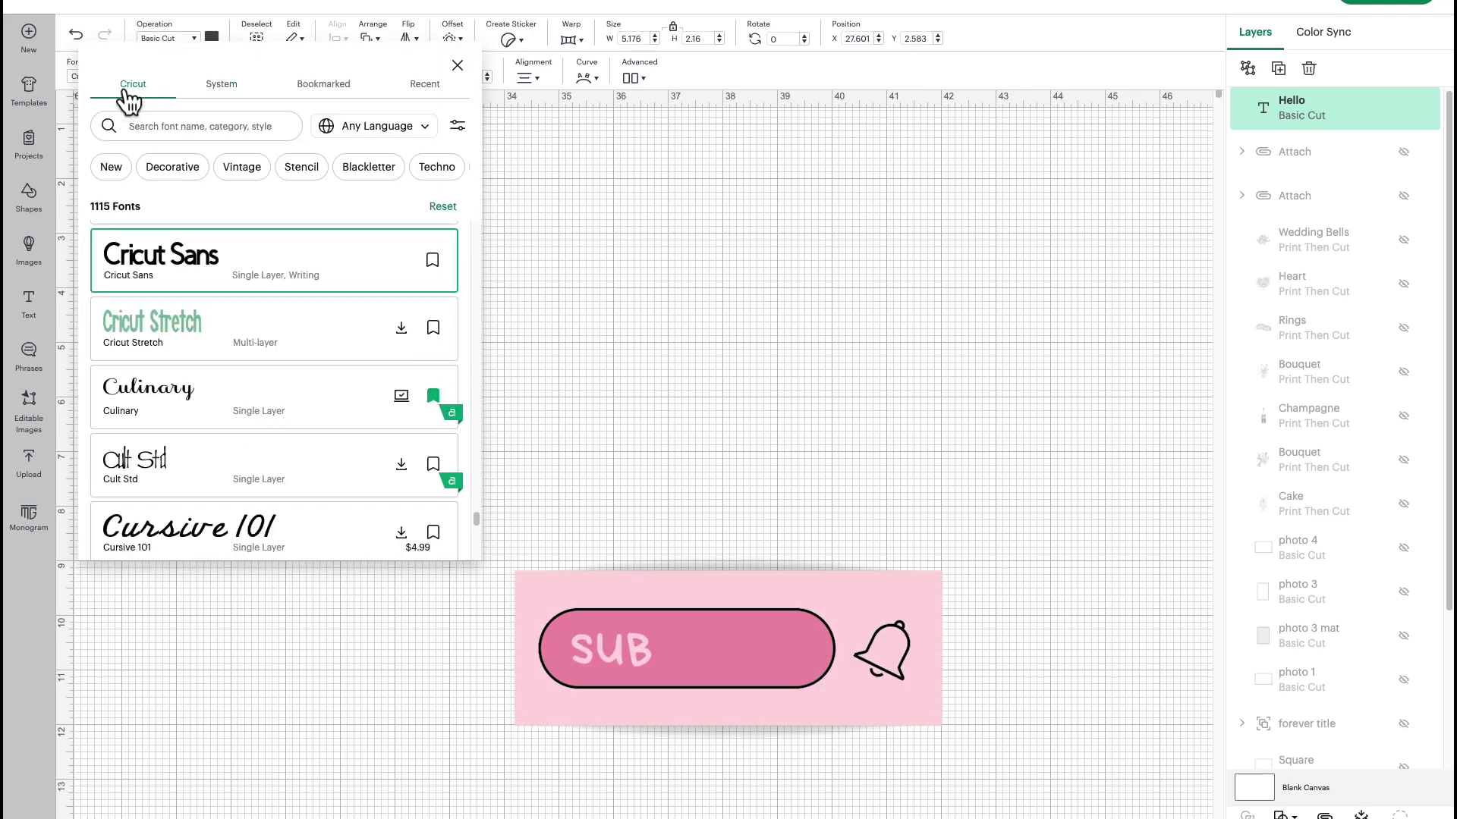
scroll(285, 390, down, 20)
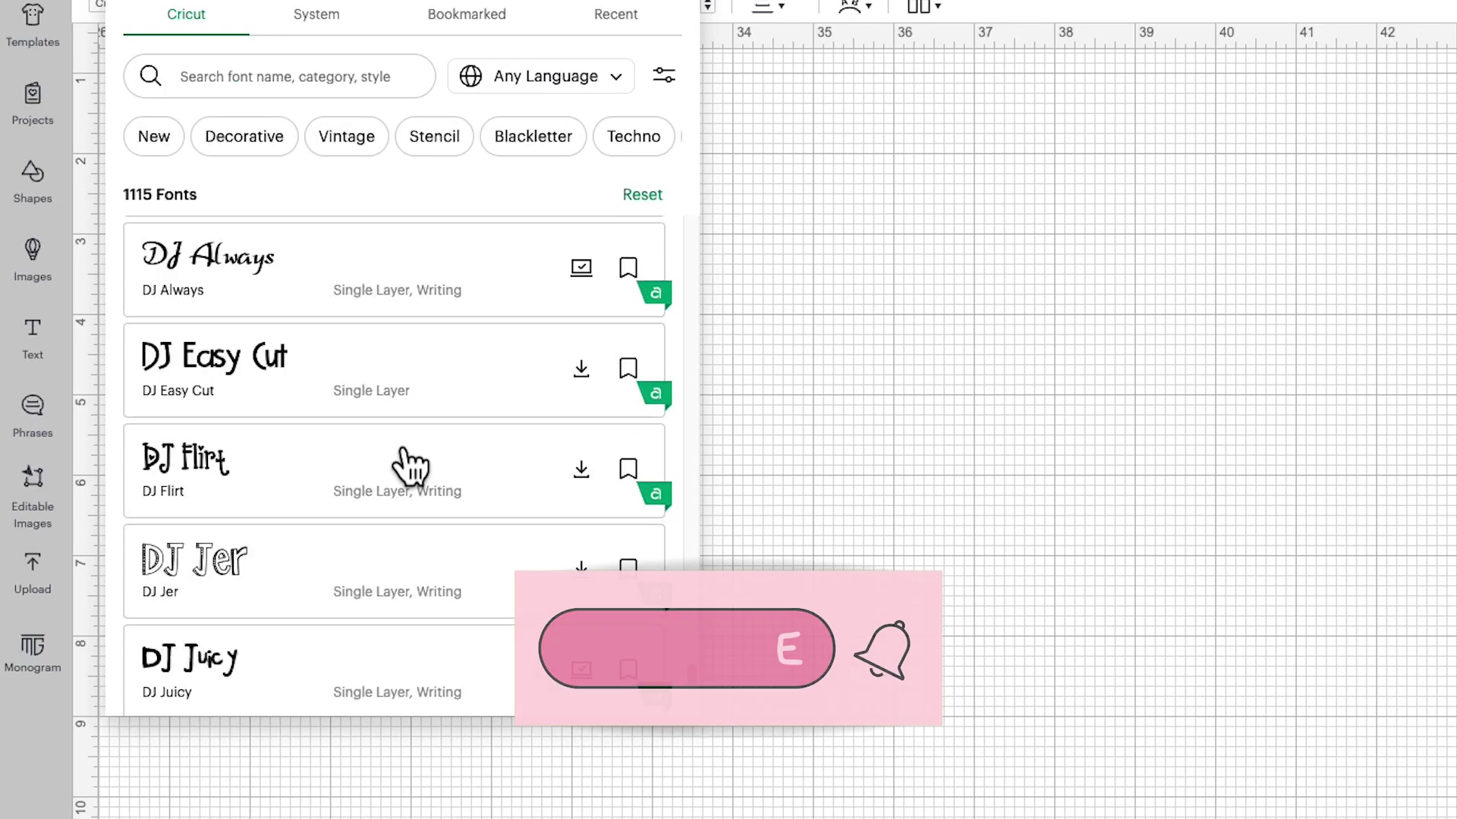
scroll(409, 467, down, 5)
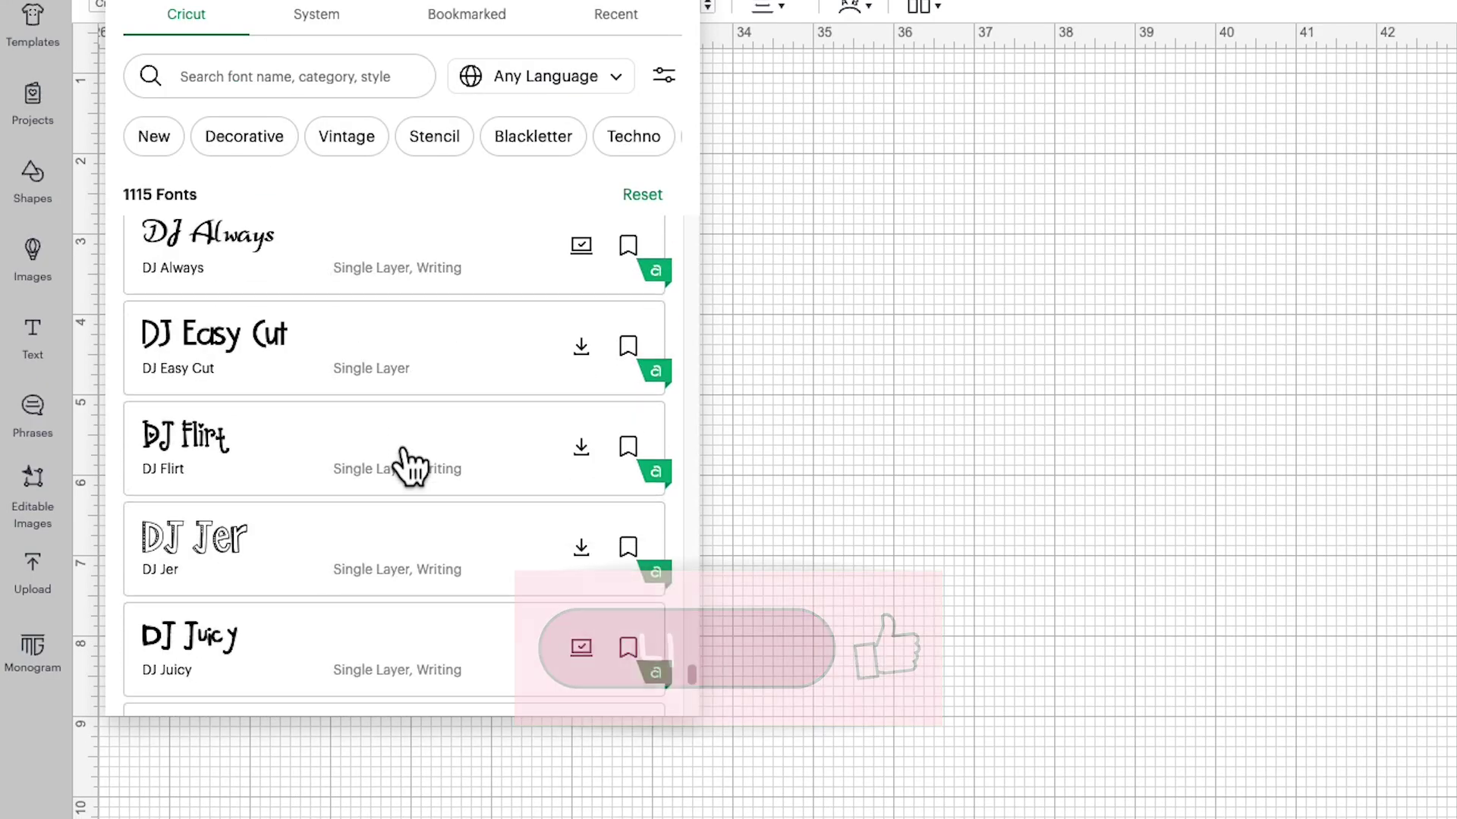
scroll(410, 467, down, 2)
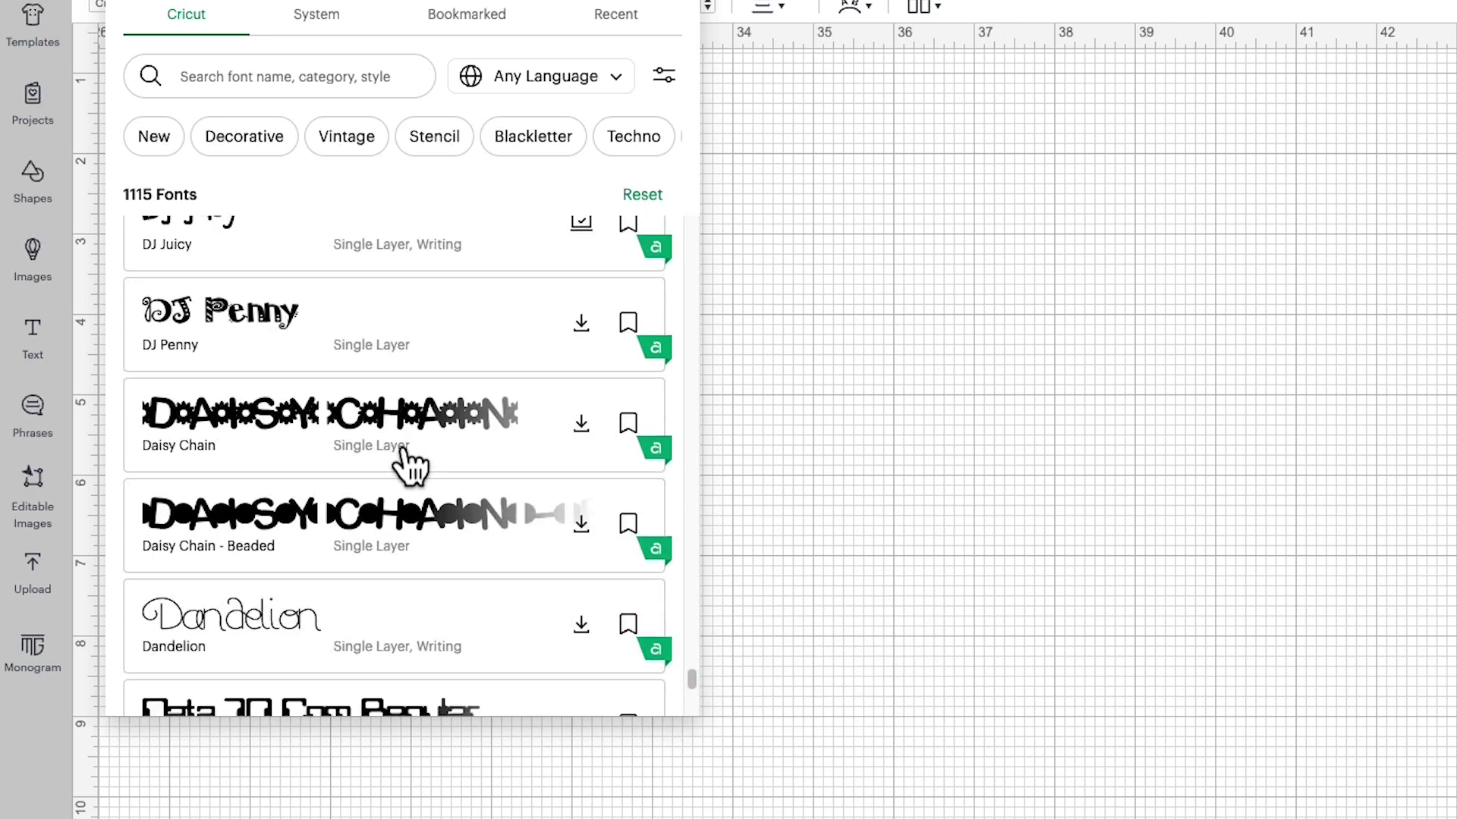
scroll(409, 467, down, 5)
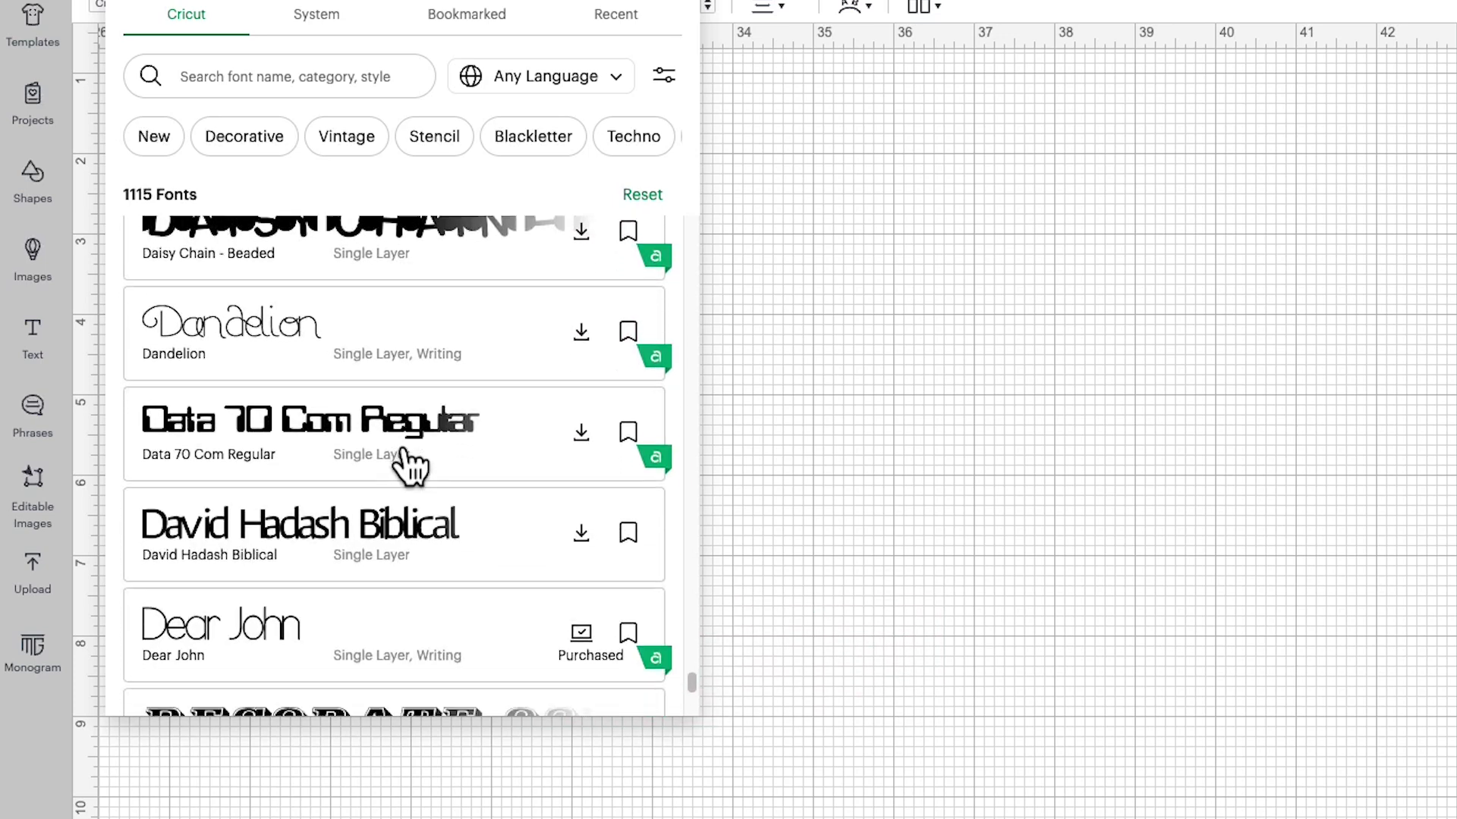
scroll(410, 466, down, 10)
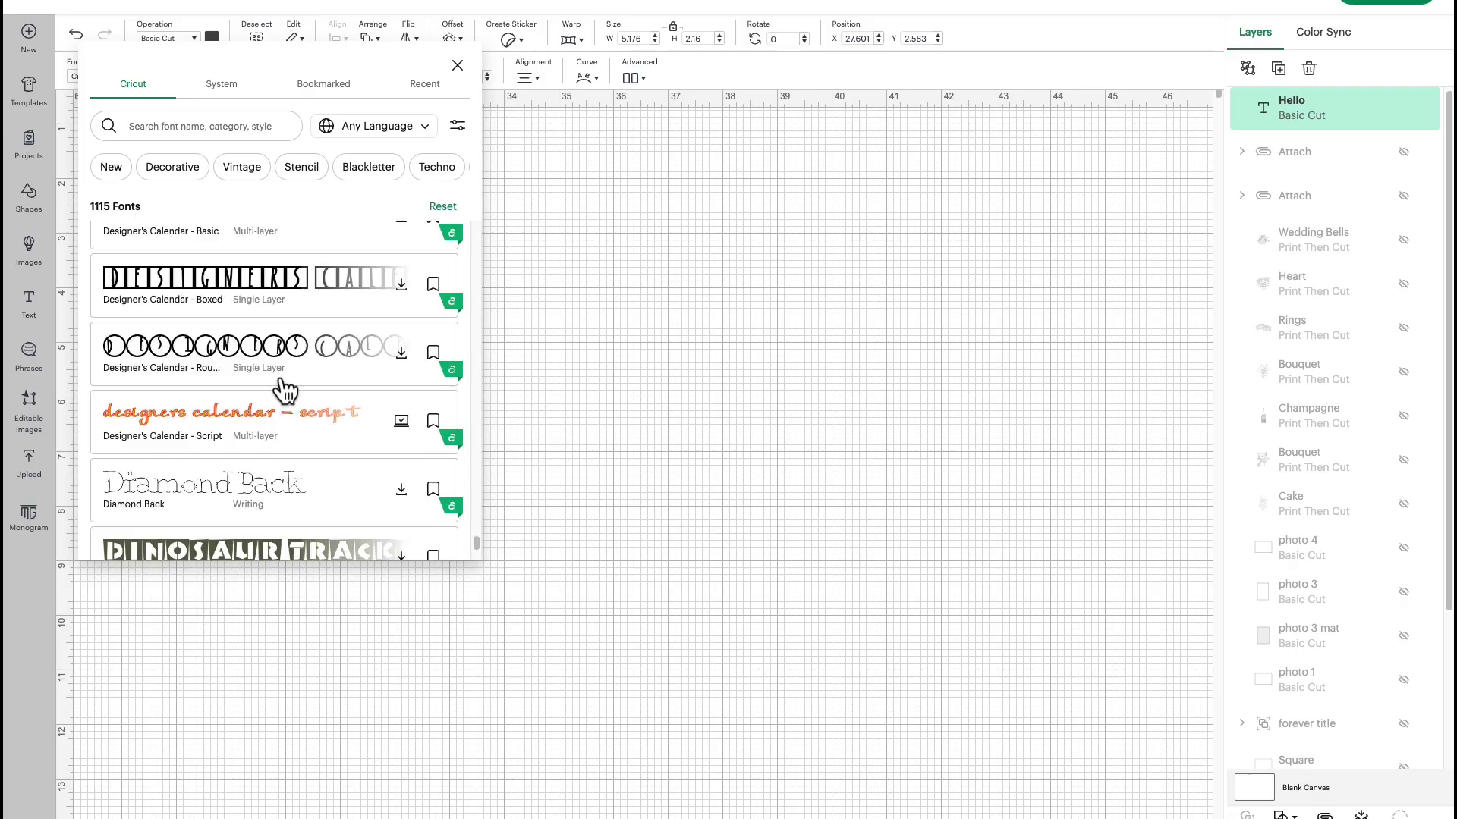
scroll(409, 467, down, 5)
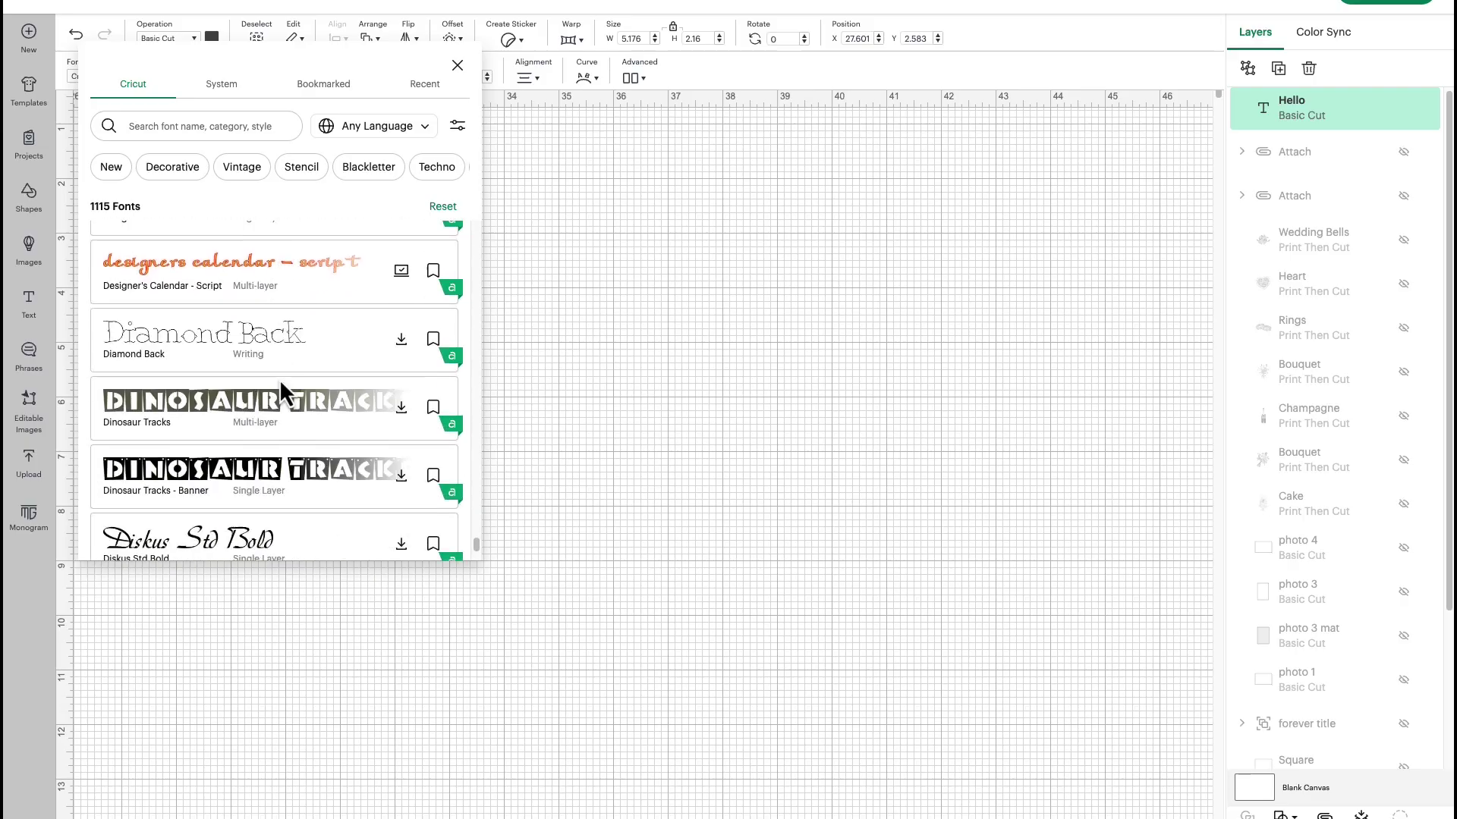
scroll(284, 391, down, 2)
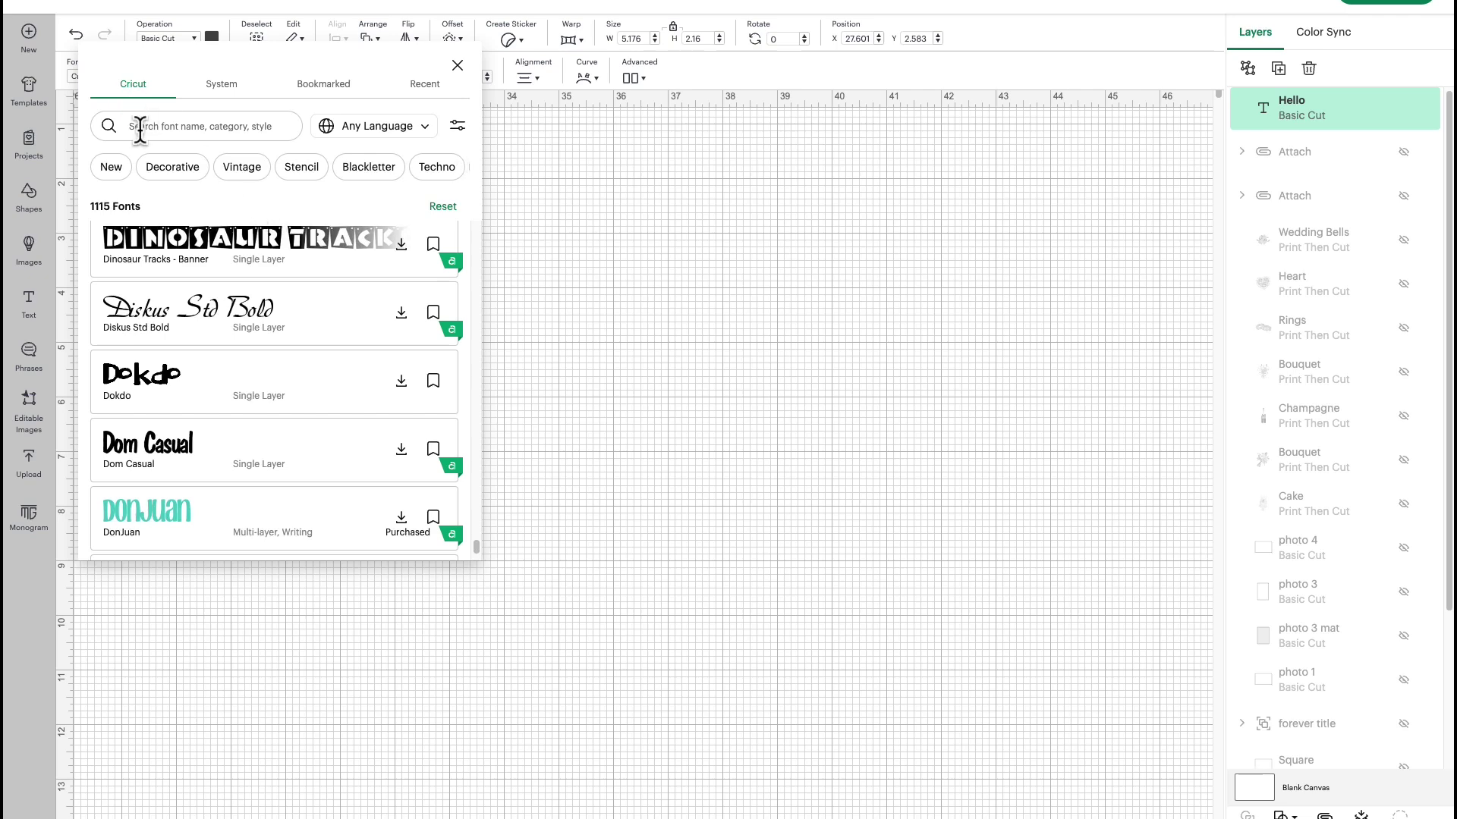
scroll(211, 315, up, 6)
click(154, 90)
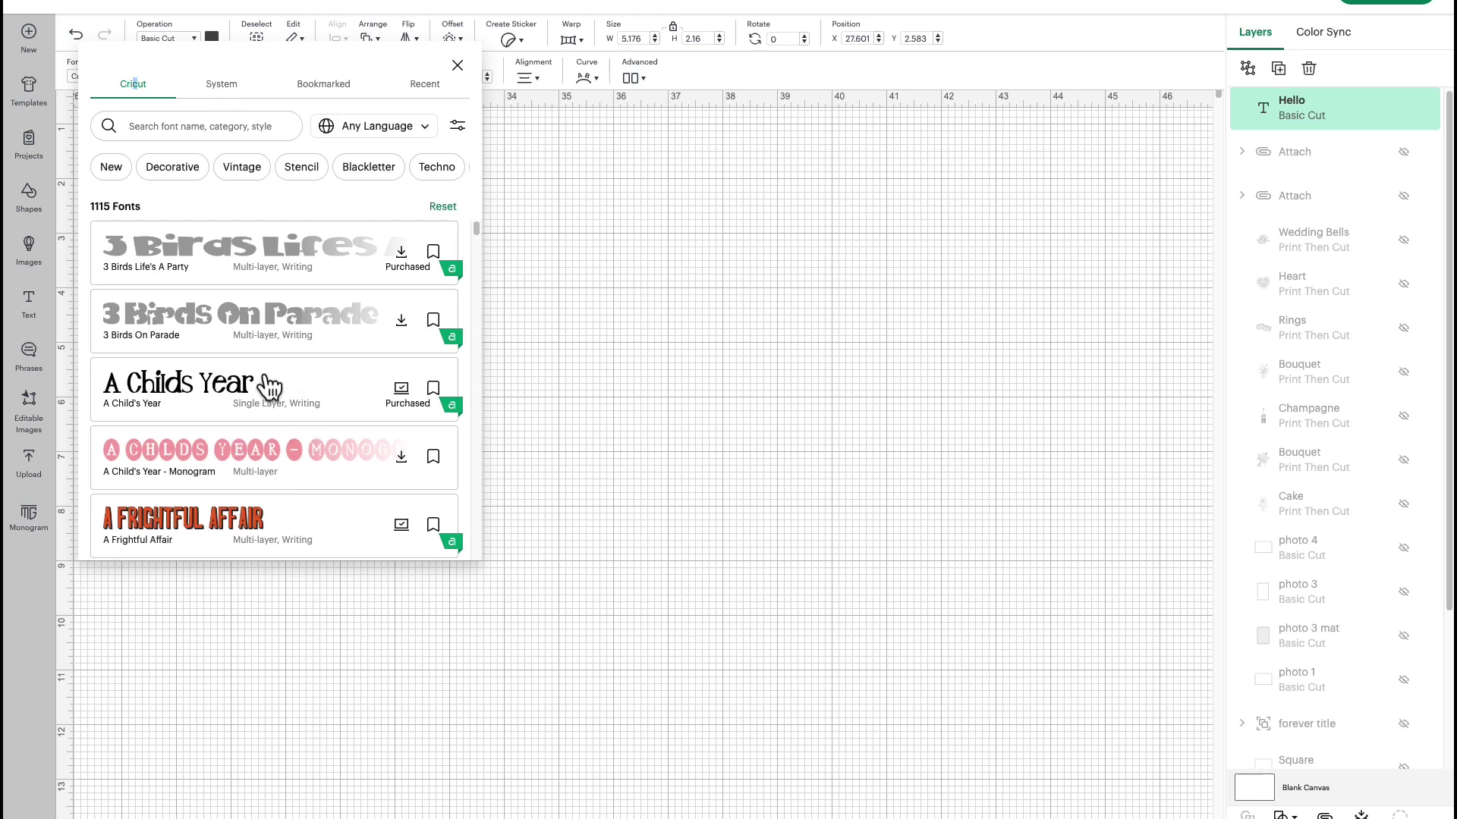
scroll(266, 387, down, 3)
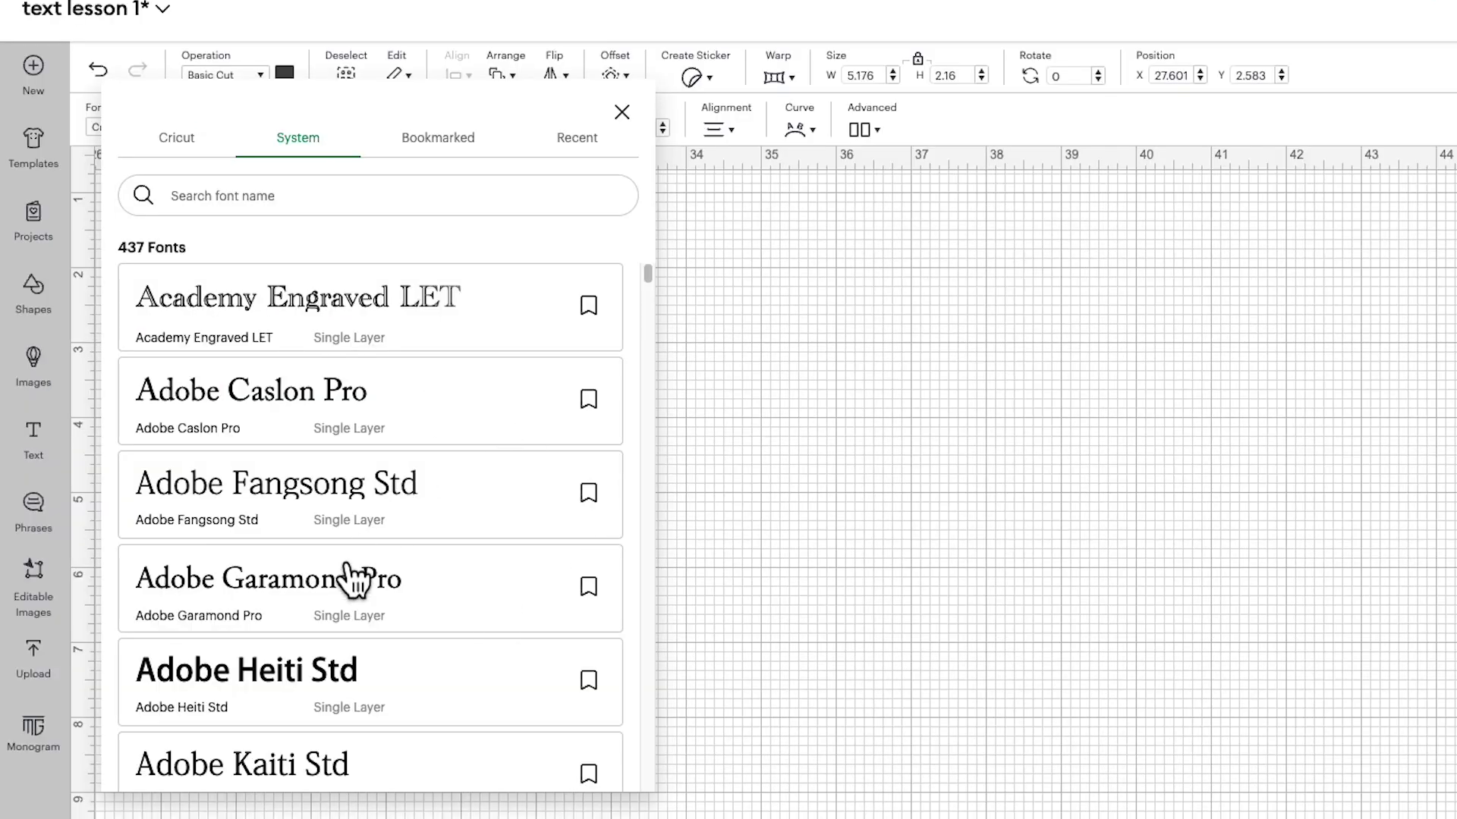
Scroll further down through the font list
scroll(263, 405, down, 5)
scroll(347, 577, down, 5)
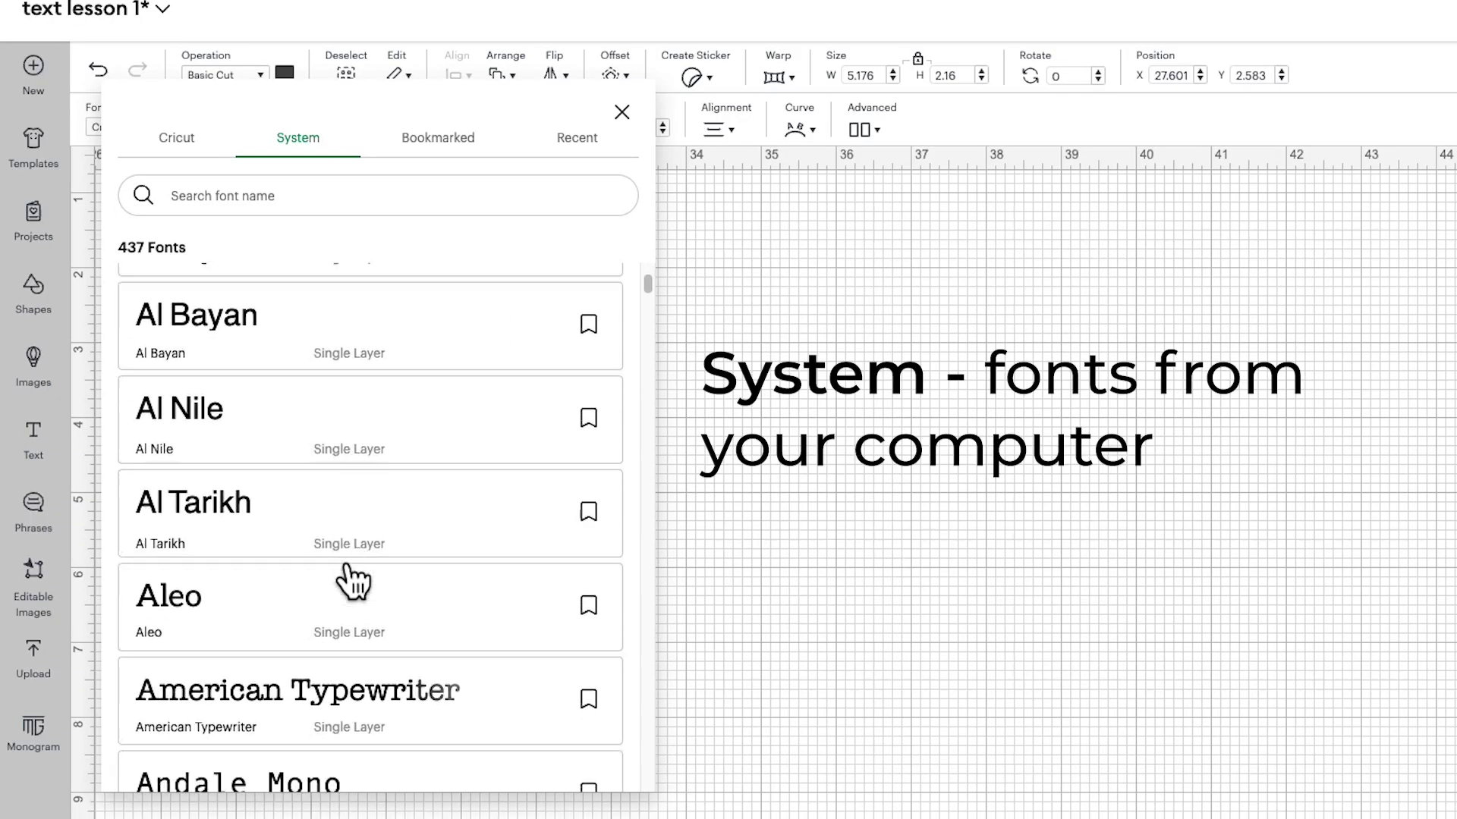
scroll(348, 580, down, 8)
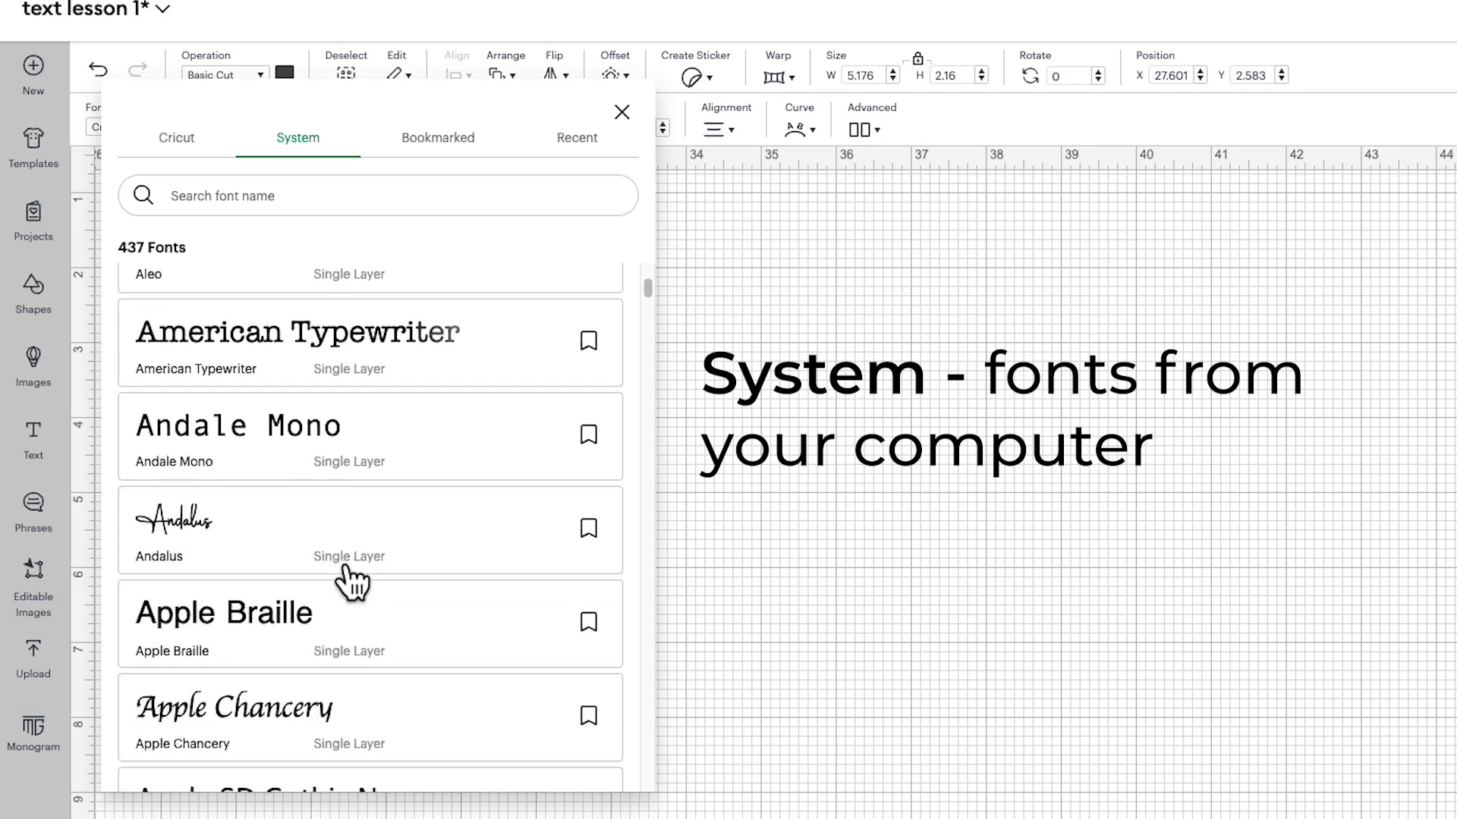
scroll(349, 580, down, 8)
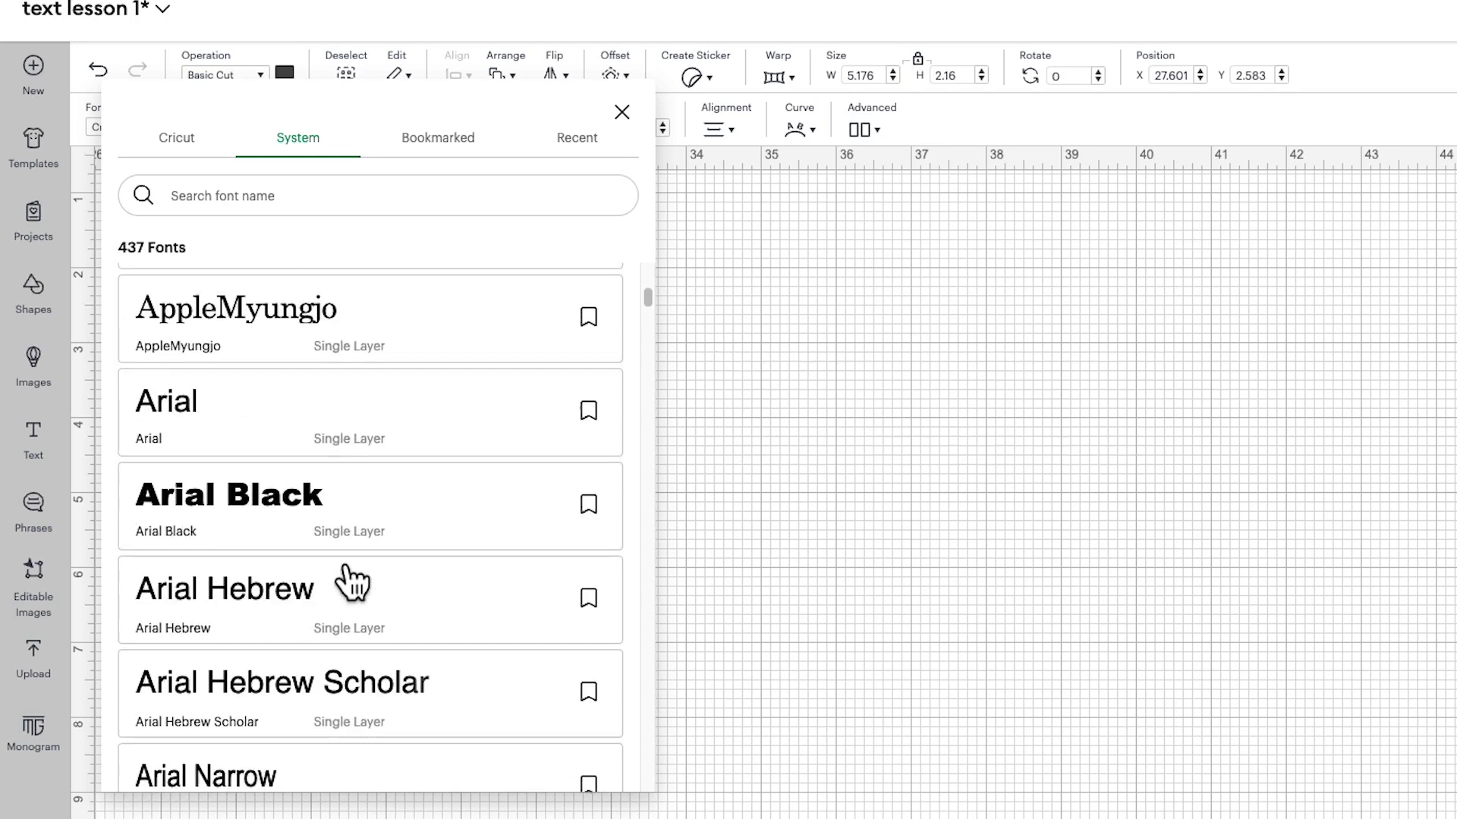
scroll(349, 581, down, 8)
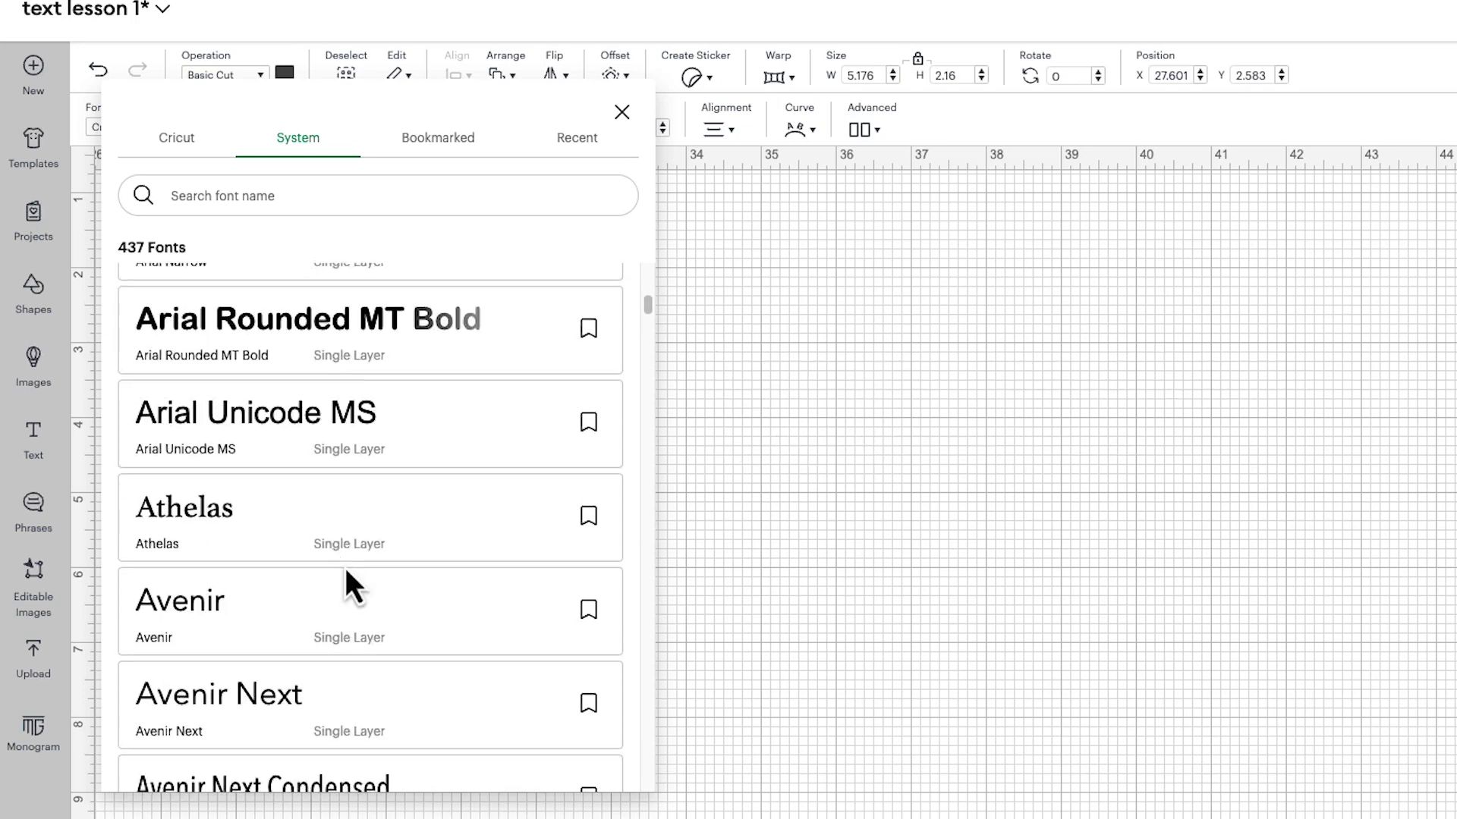
scroll(345, 568, down, 3)
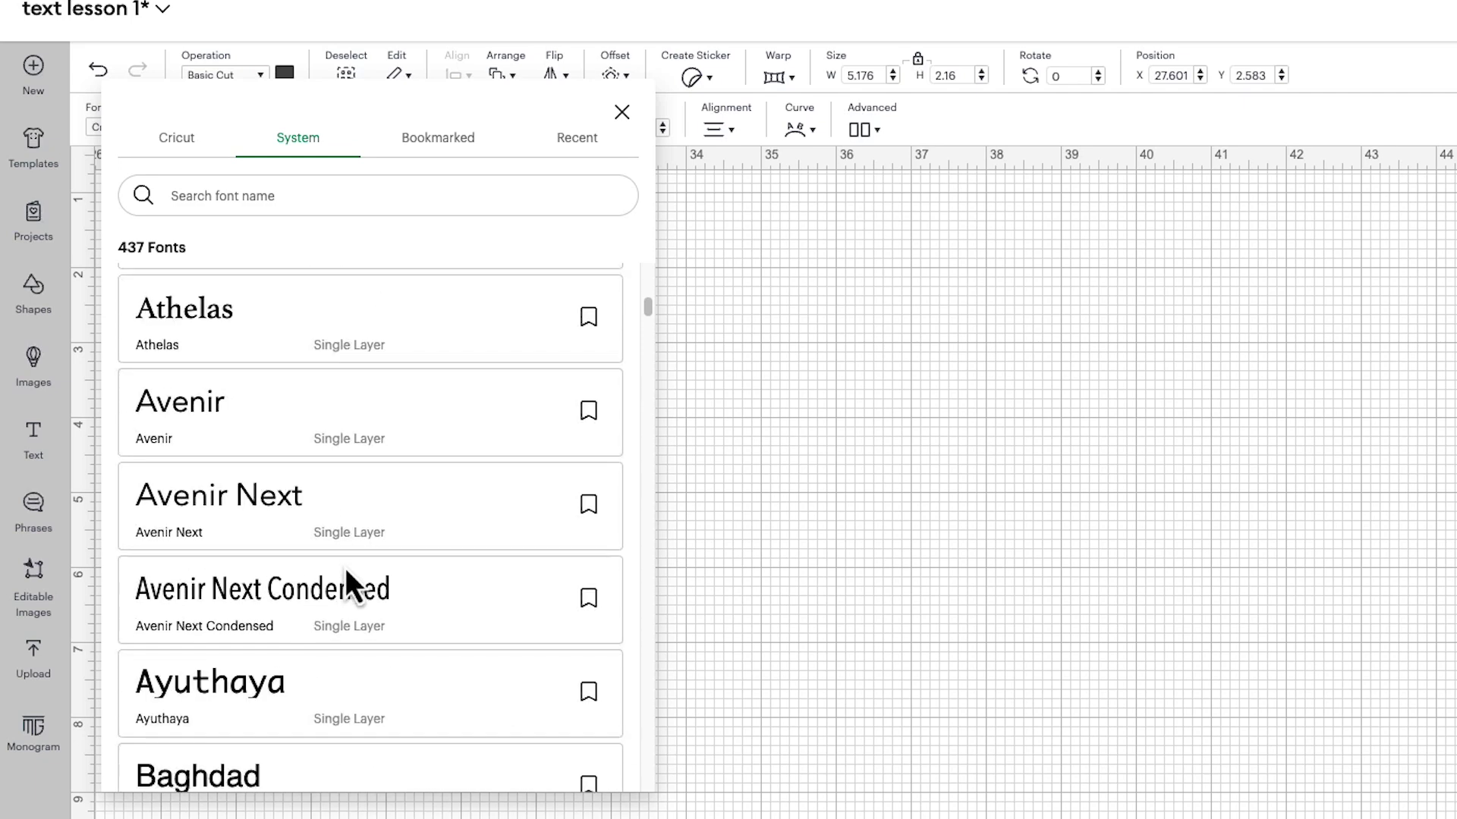
Show the 19 bookmarked fonts, such as Hello, Culinary and Winter, and scroll through them
click(446, 161)
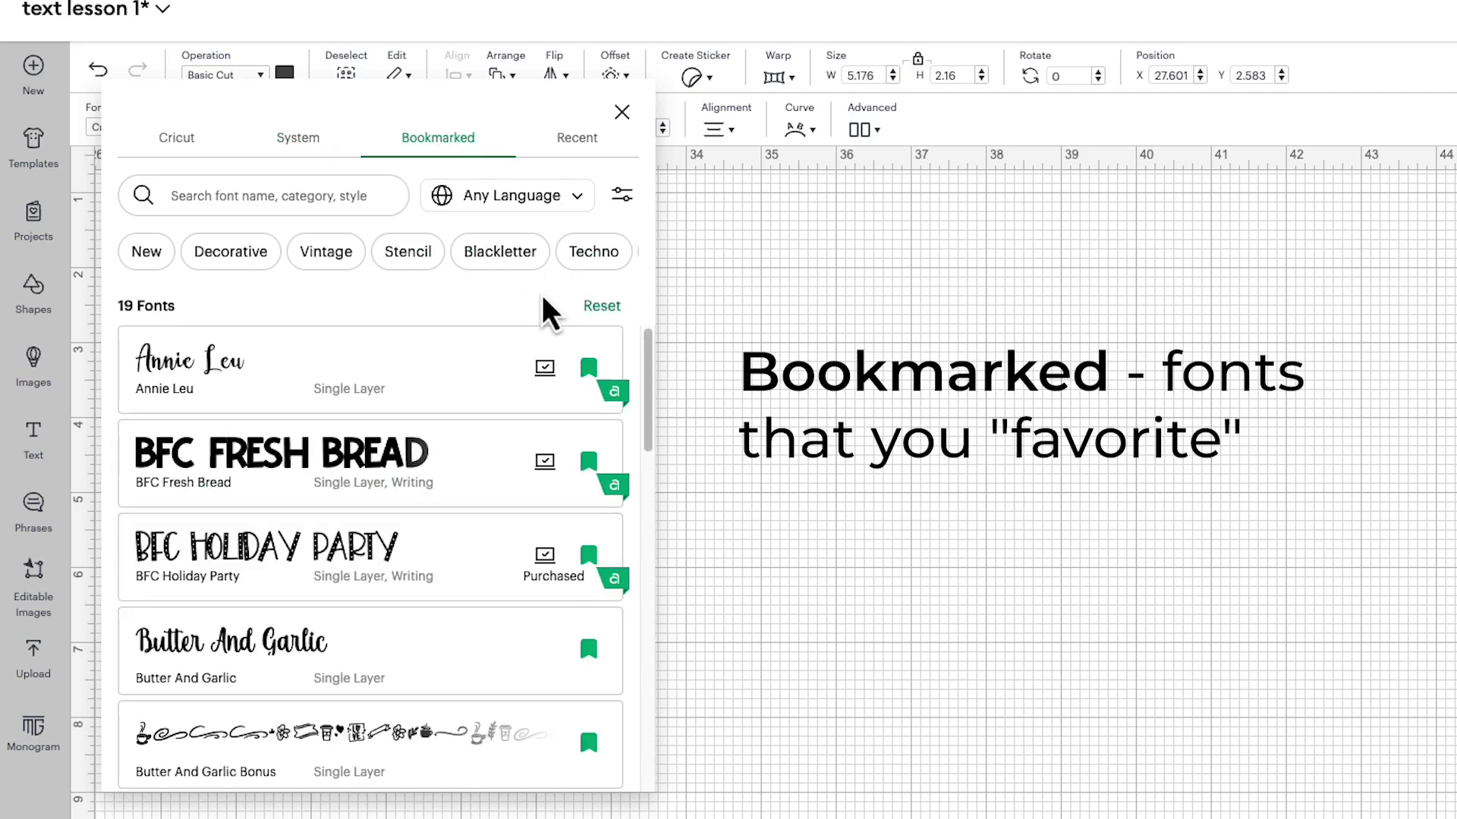
scroll(351, 600, down, 3)
scroll(351, 599, down, 4)
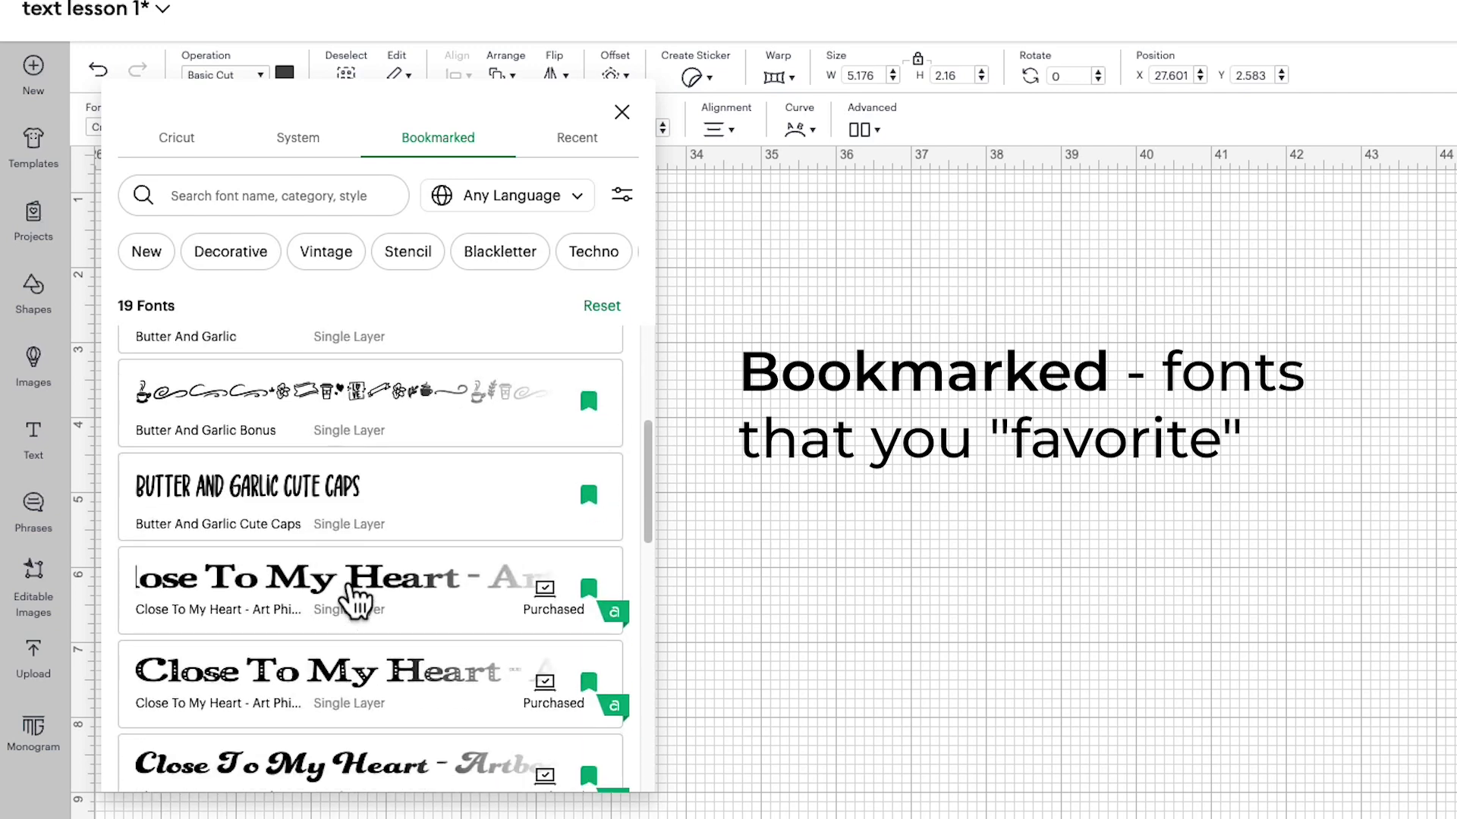
scroll(351, 599, down, 7)
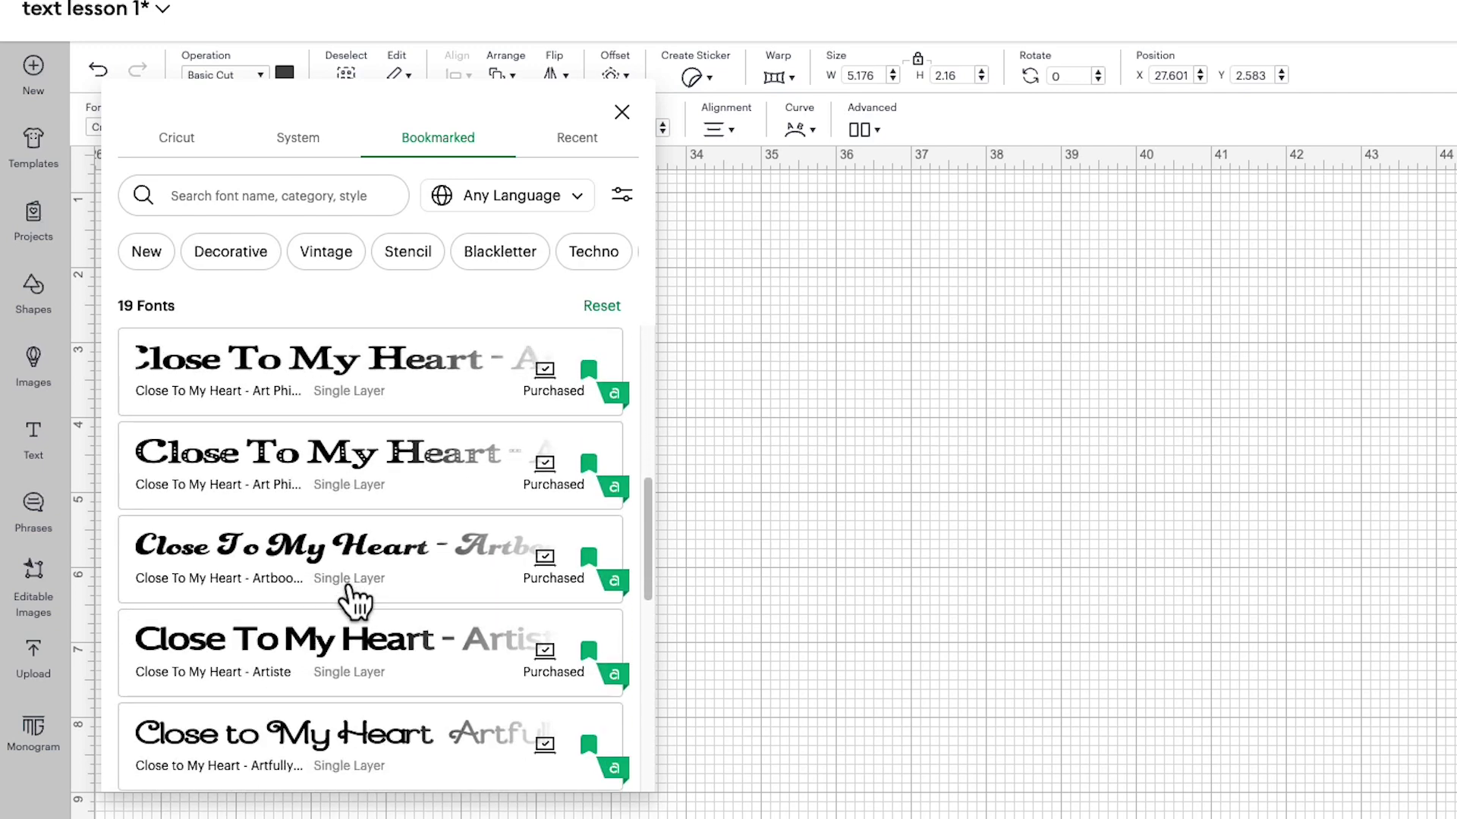
scroll(354, 601, down, 1)
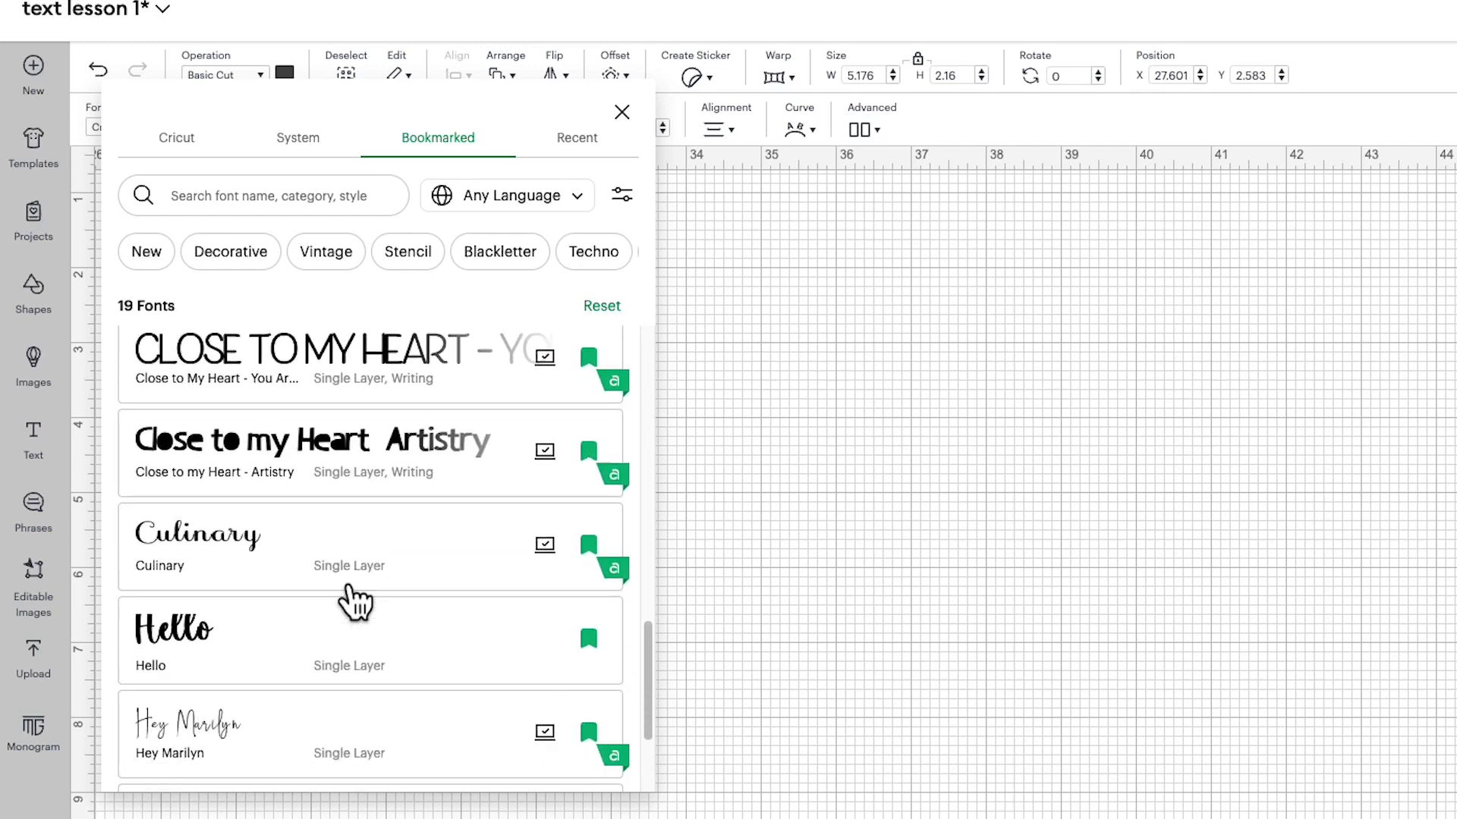
scroll(352, 599, down, 2)
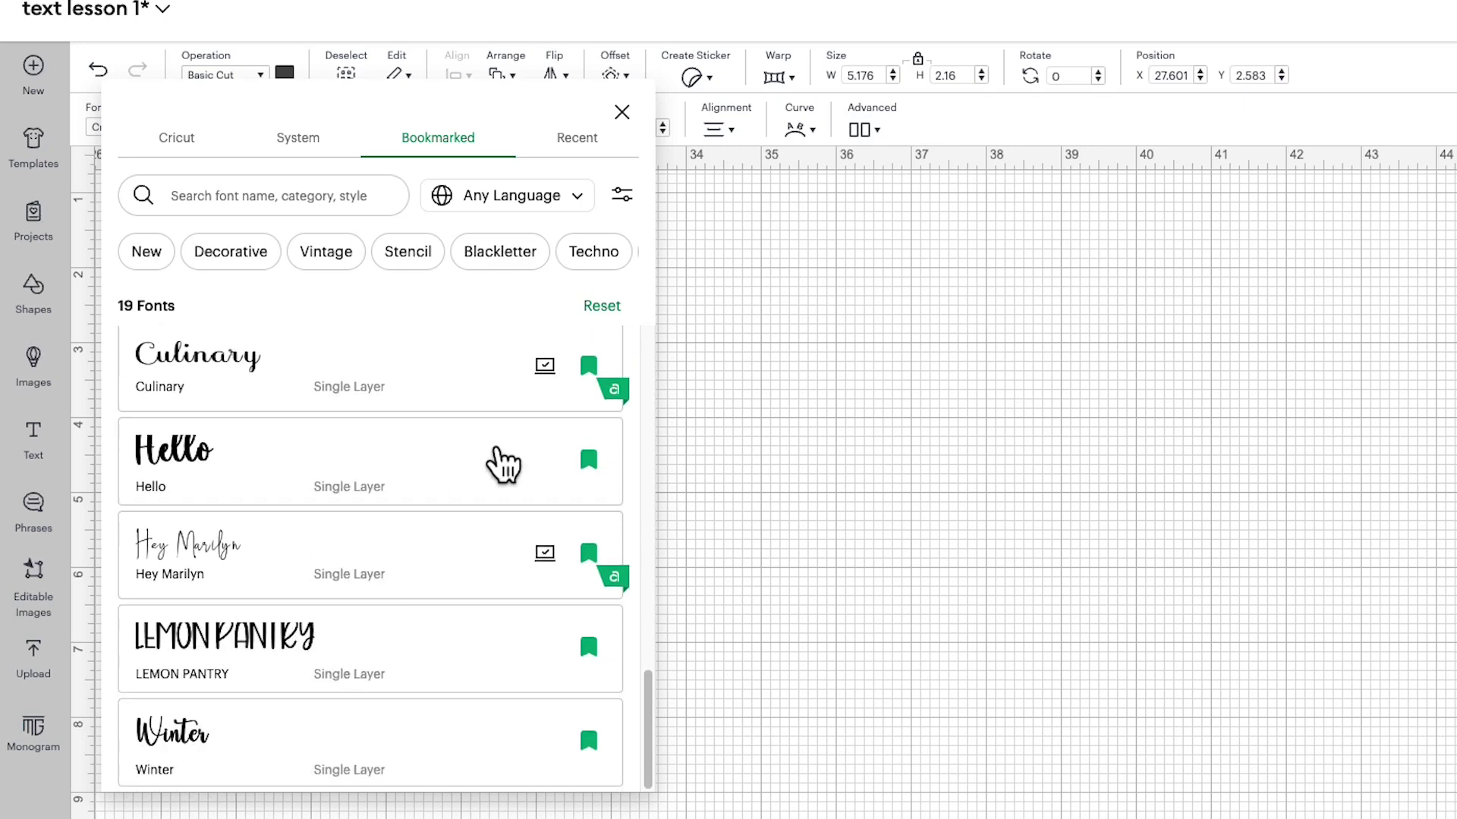
Scroll through the Recent fonts, then return to the full 1115-font Cricut library
click(573, 166)
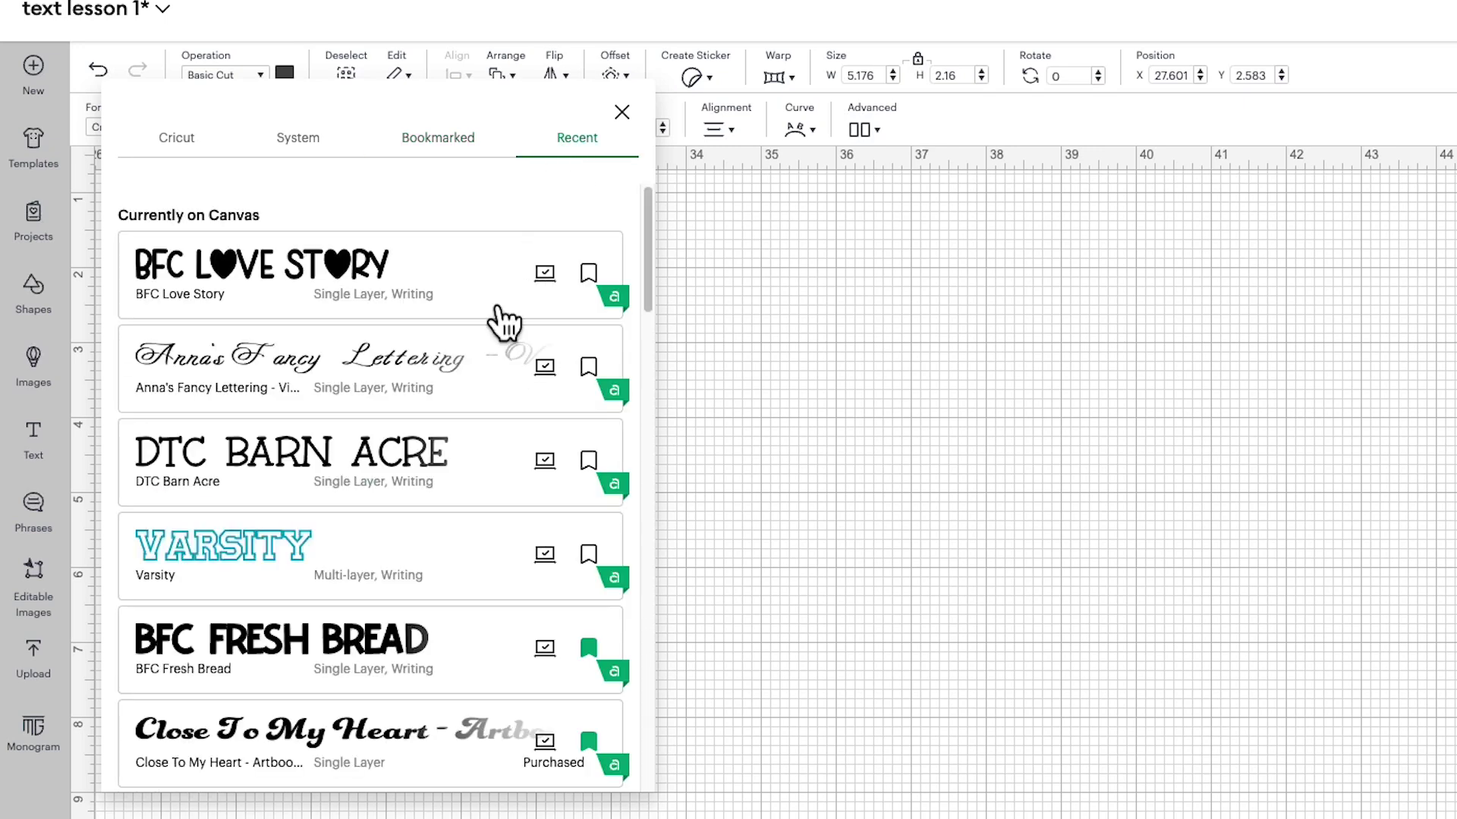
scroll(425, 600, down, 4)
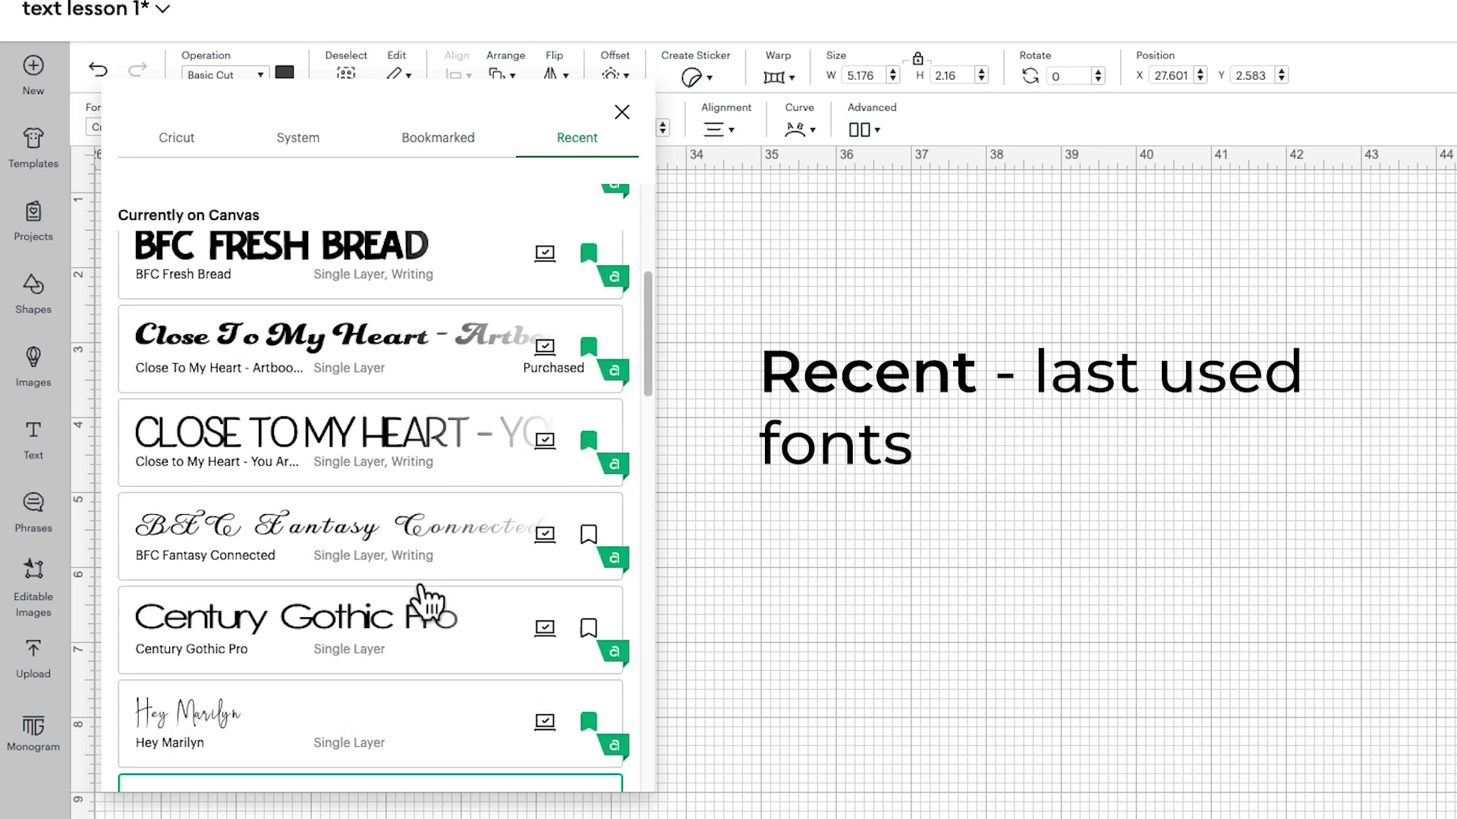
scroll(429, 603, down, 7)
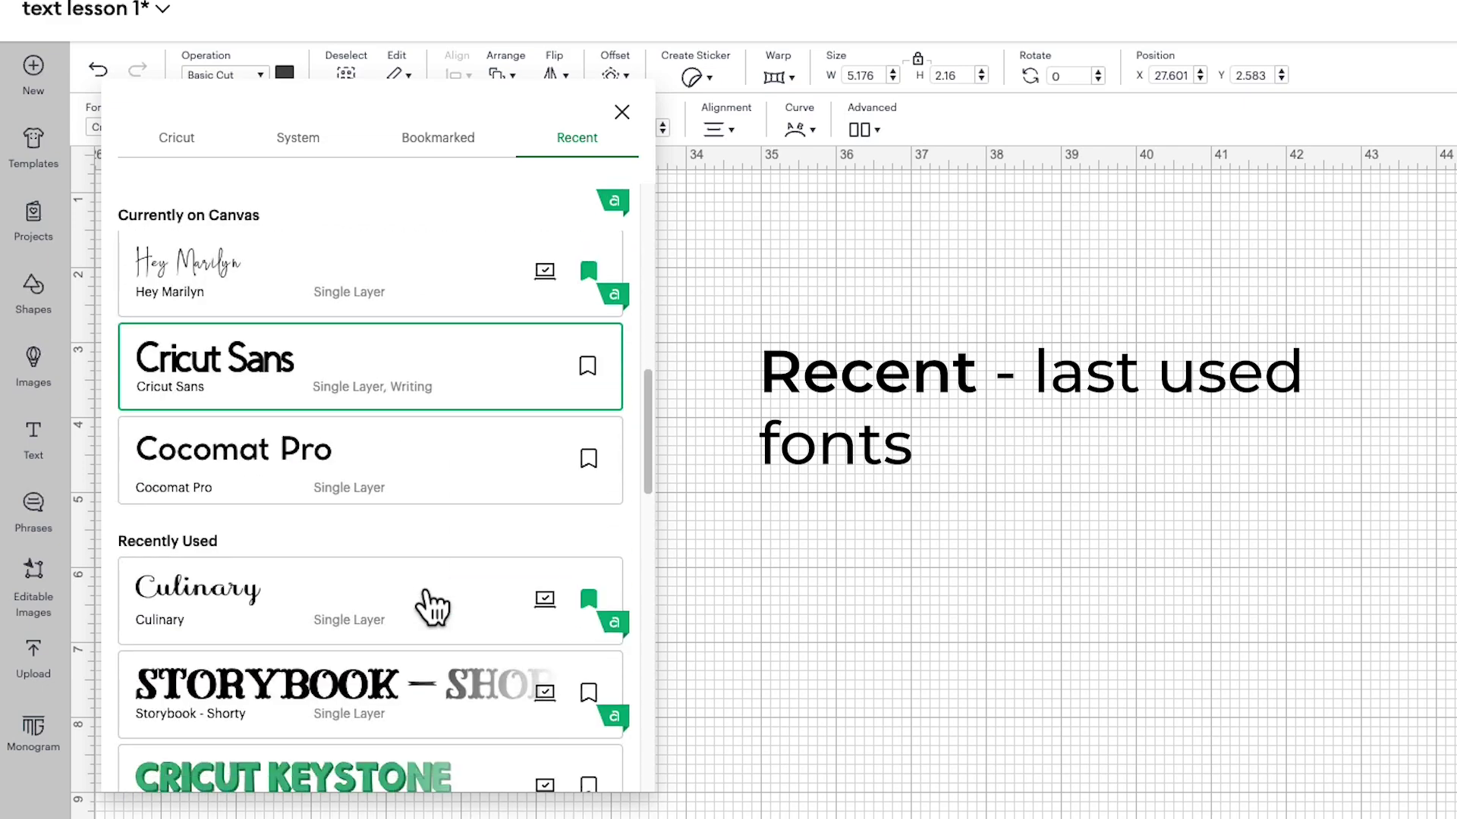
scroll(433, 607, down, 2)
scroll(432, 607, down, 7)
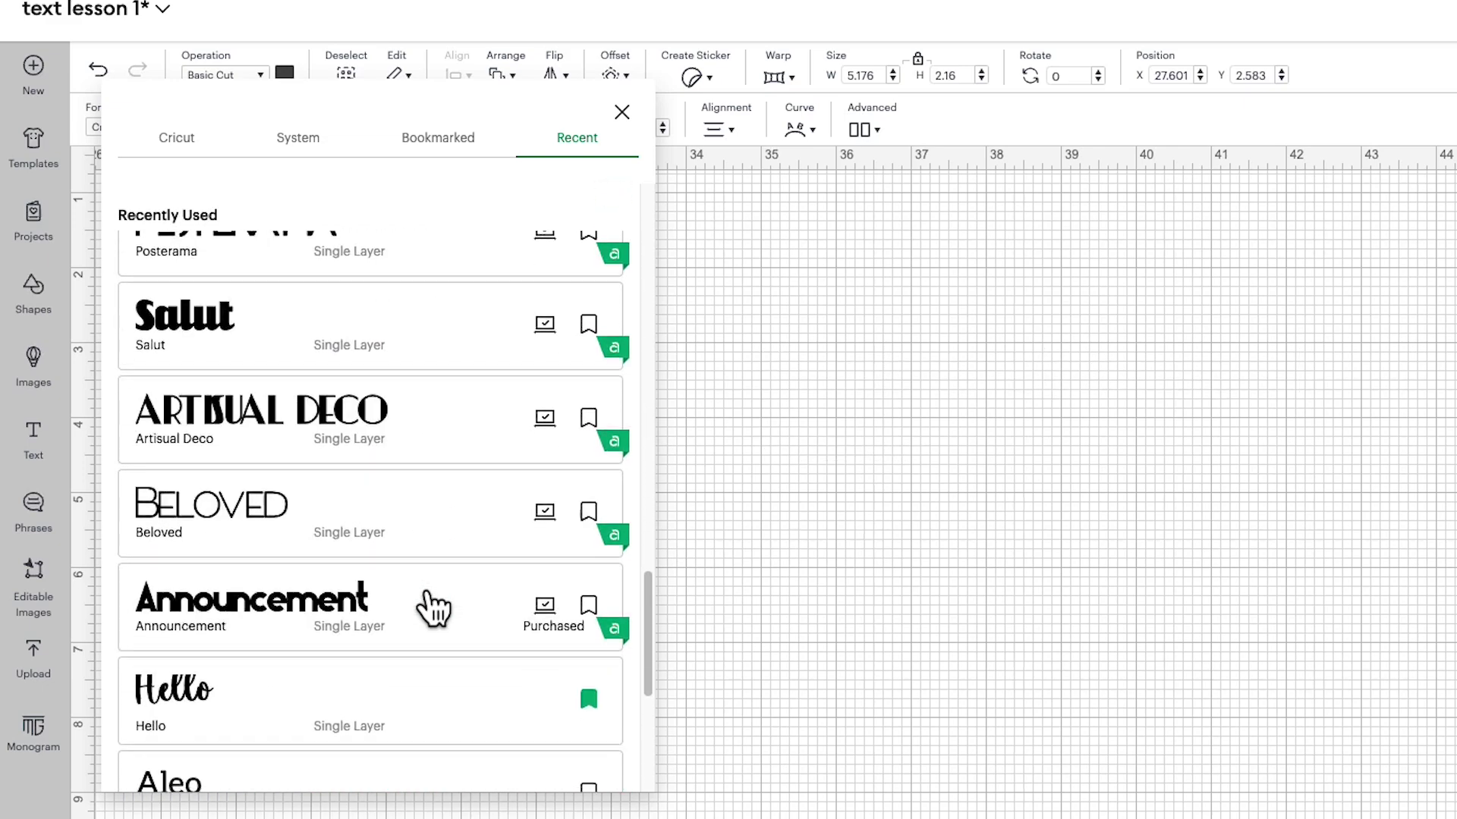
scroll(433, 607, down, 2)
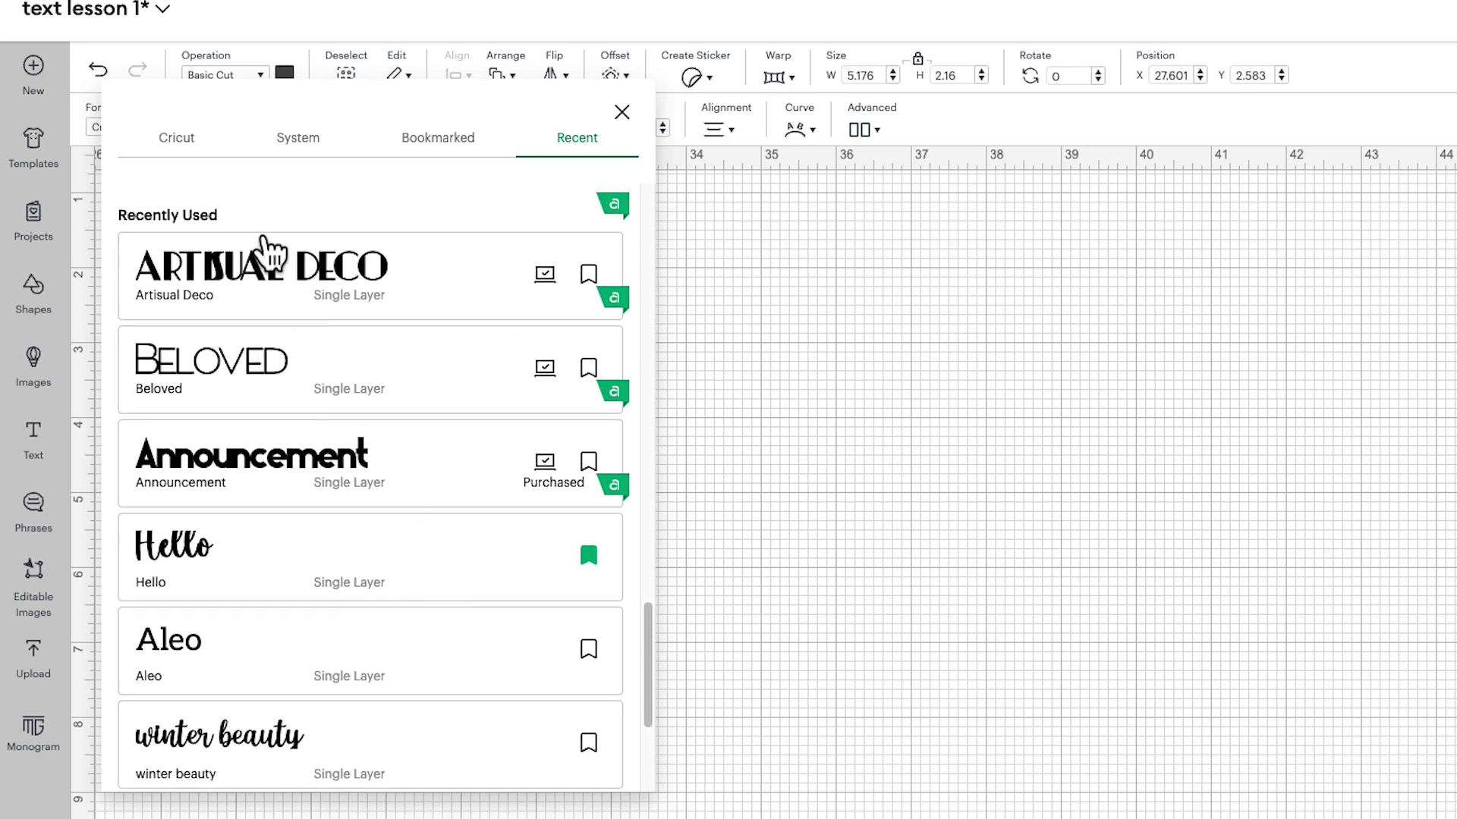
click(183, 142)
scroll(432, 618, up, 5)
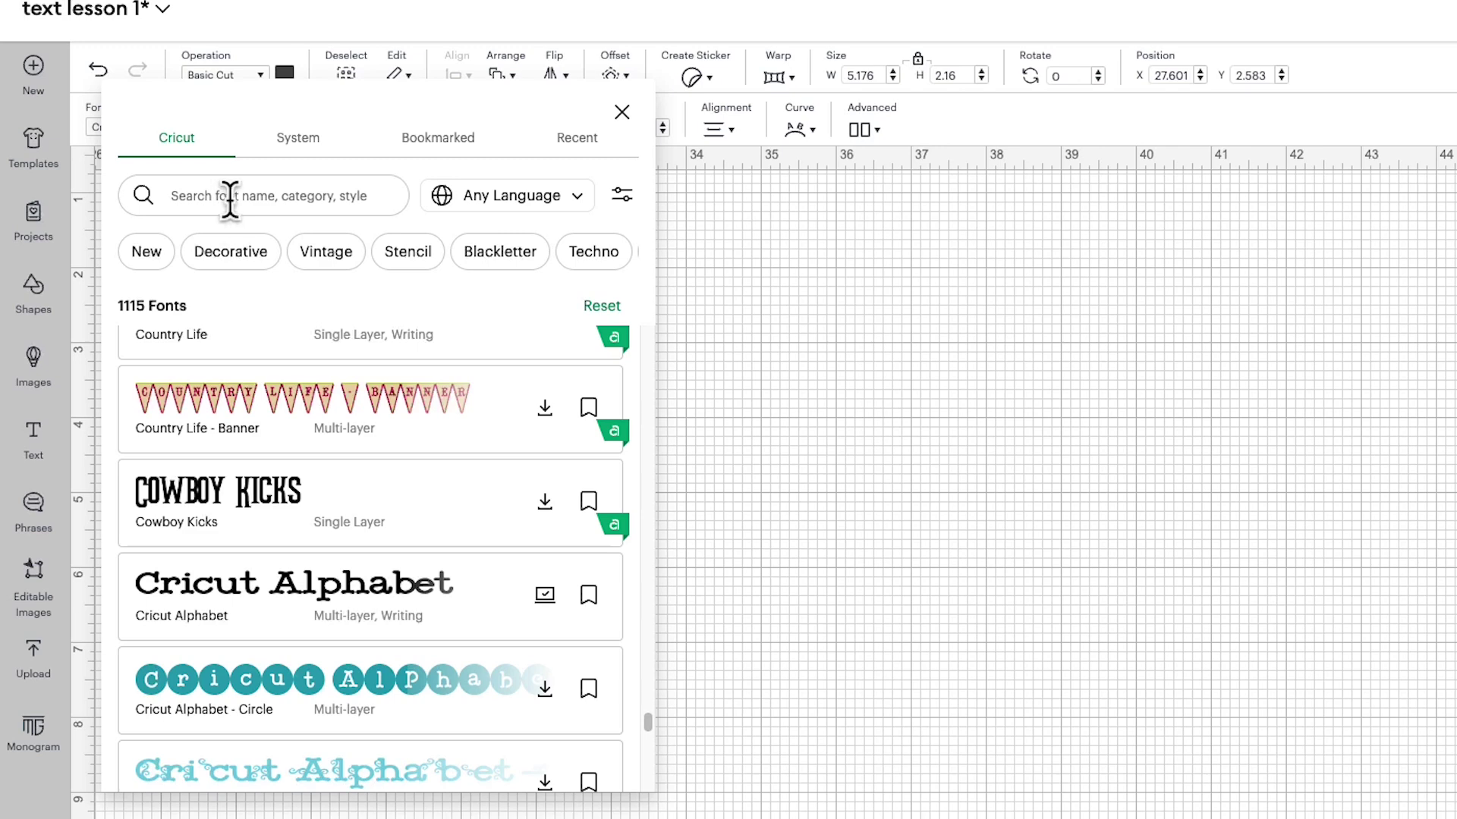
Search the font library for 'happy' and scroll through the results
scroll(389, 618, up, 3)
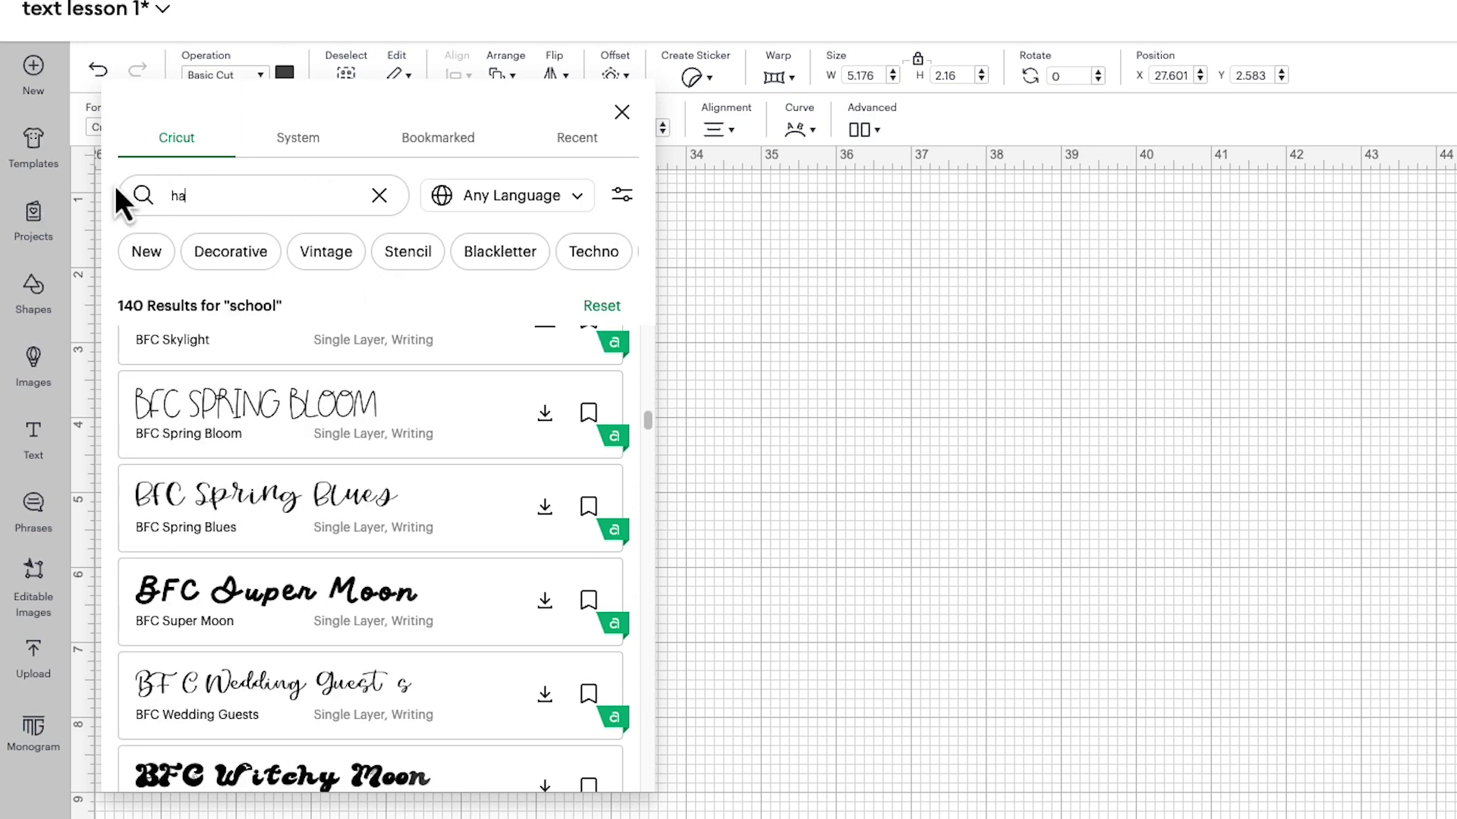
text(ppy)
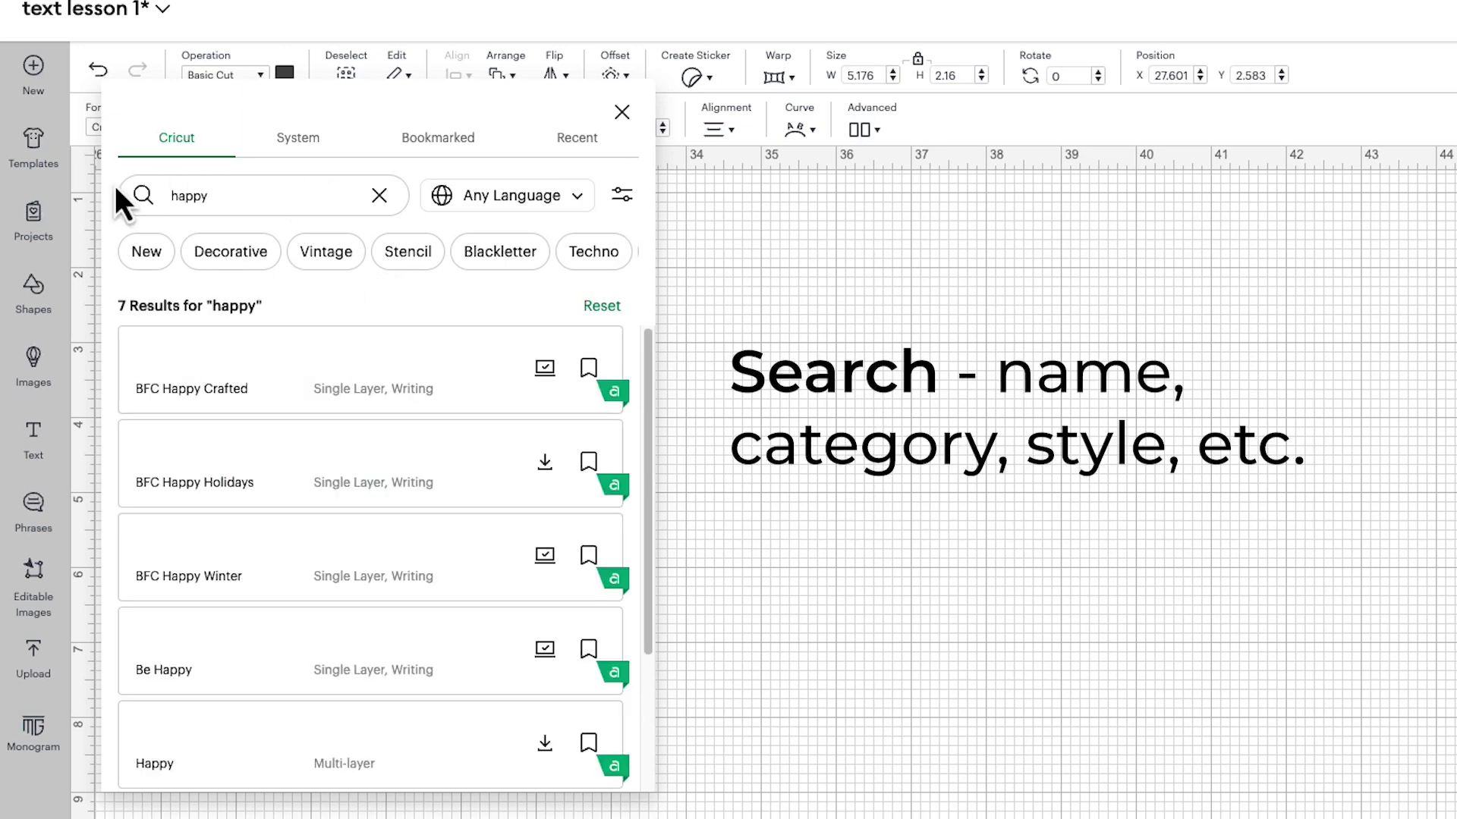
scroll(302, 581, down, 3)
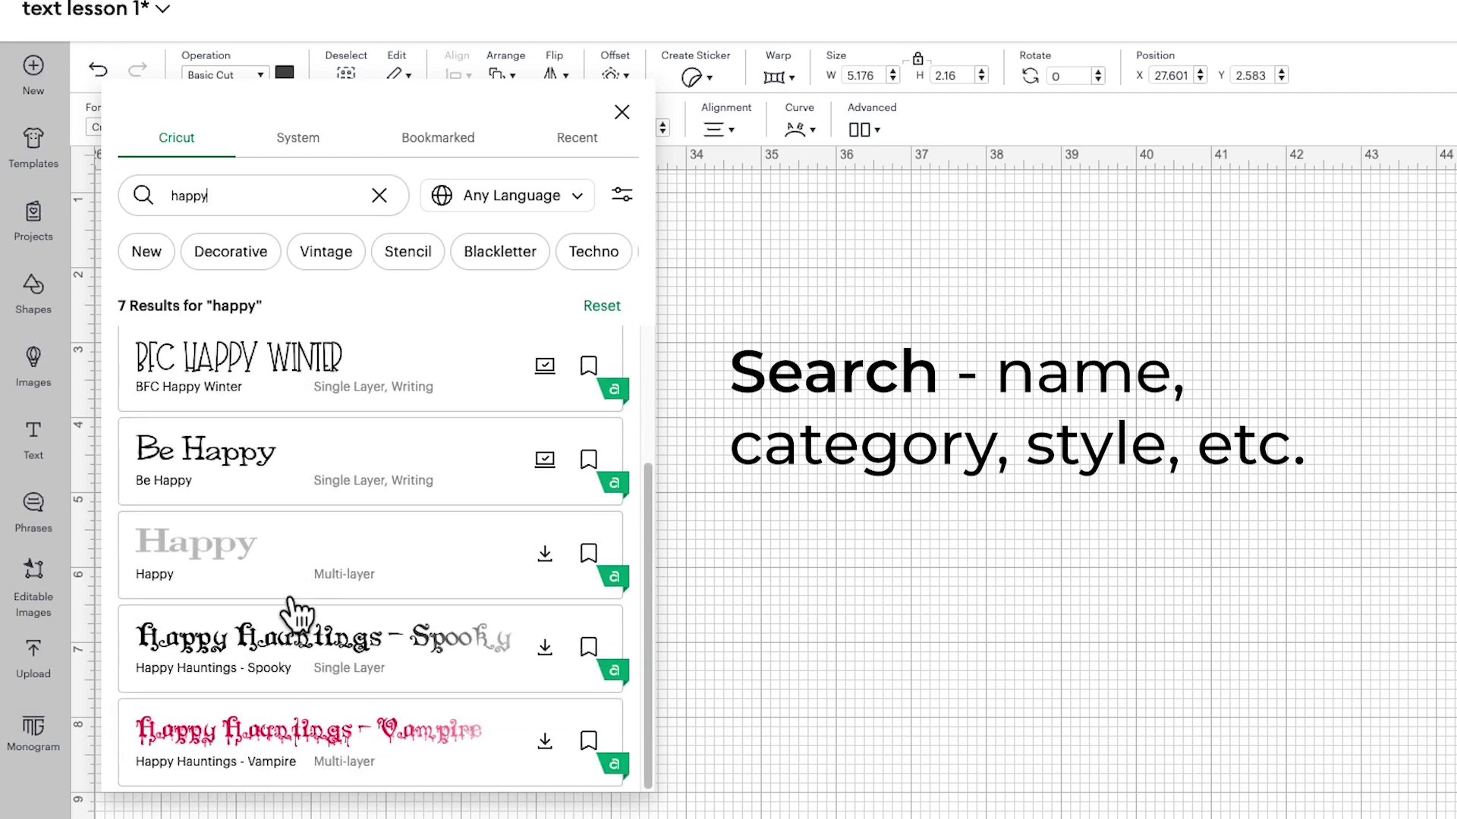
scroll(296, 613, up, 3)
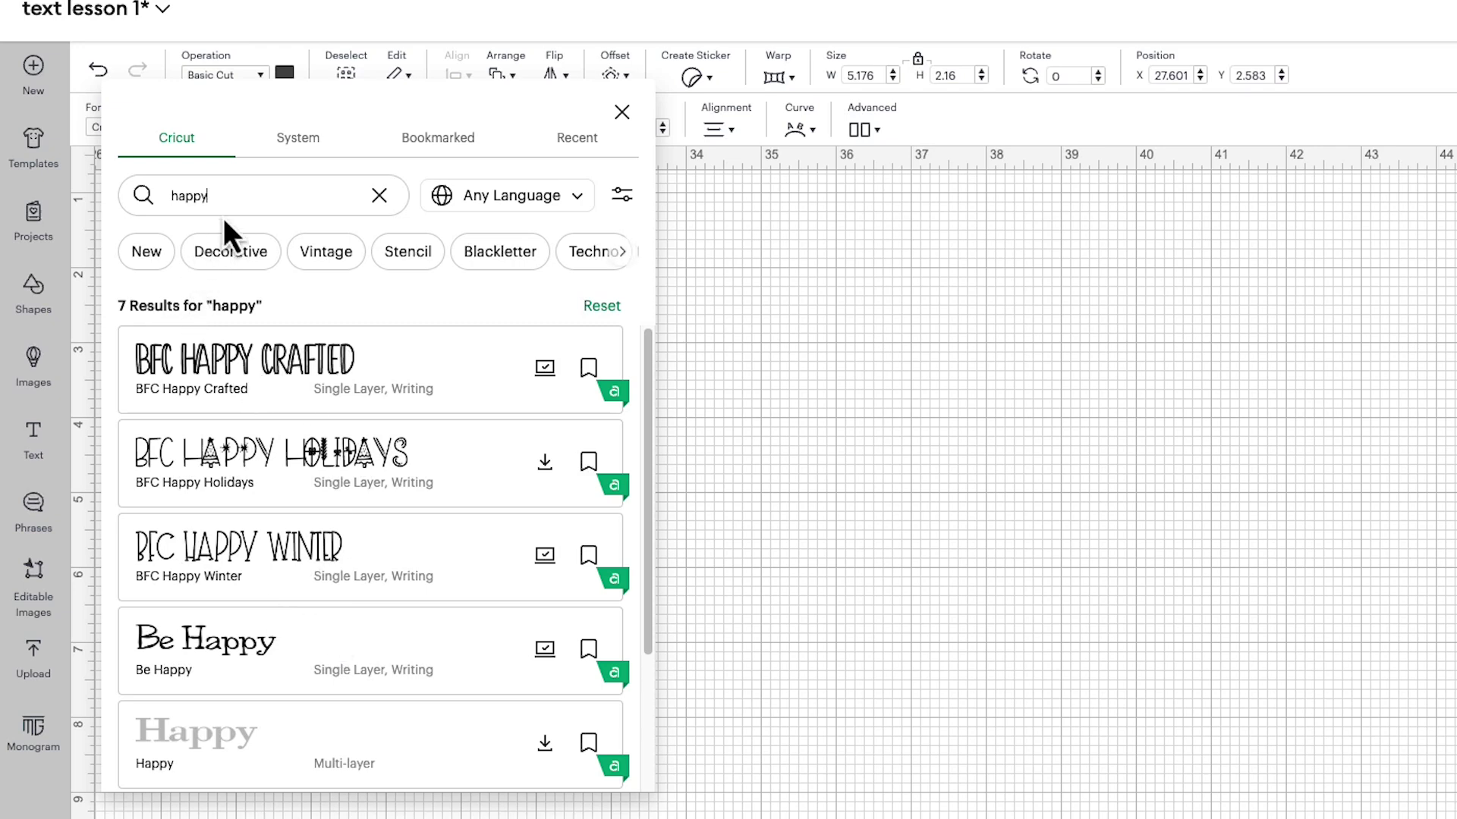
Replace the search with 'formal' and scroll through the 87 formal fonts
drag(171, 196, 200, 199)
text(formal)
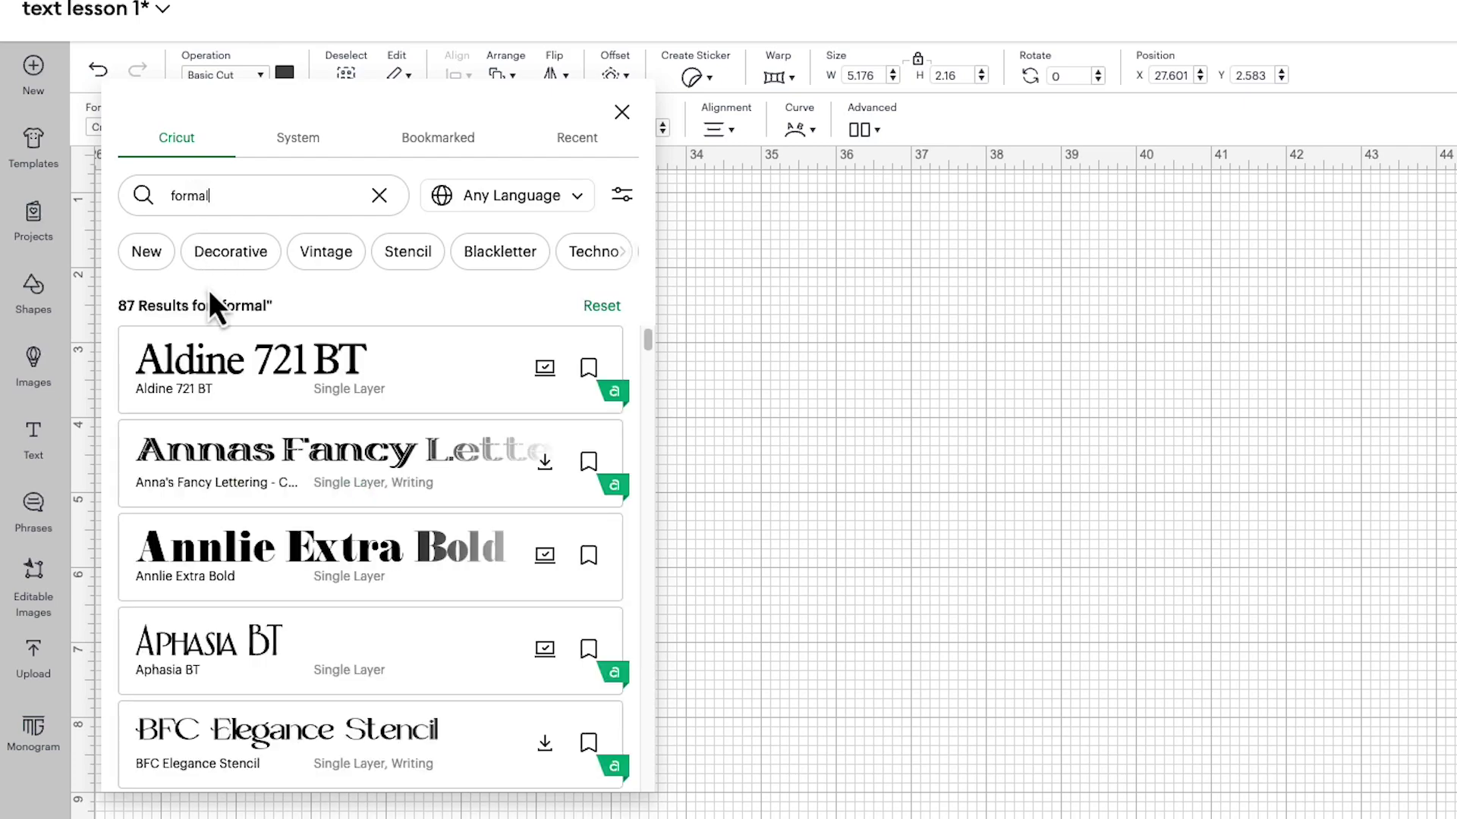
scroll(262, 527, down, 4)
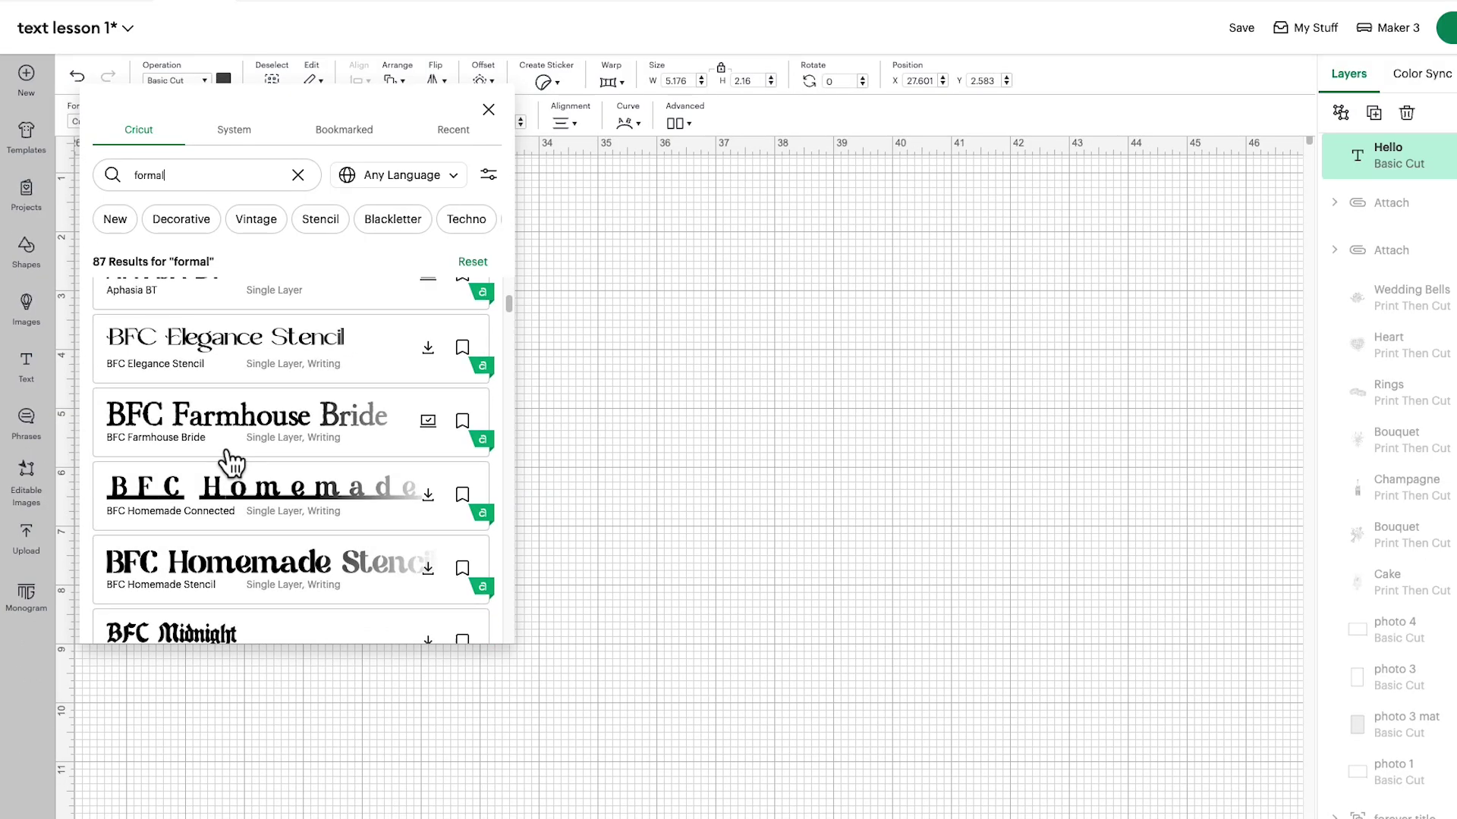
scroll(236, 468, down, 5)
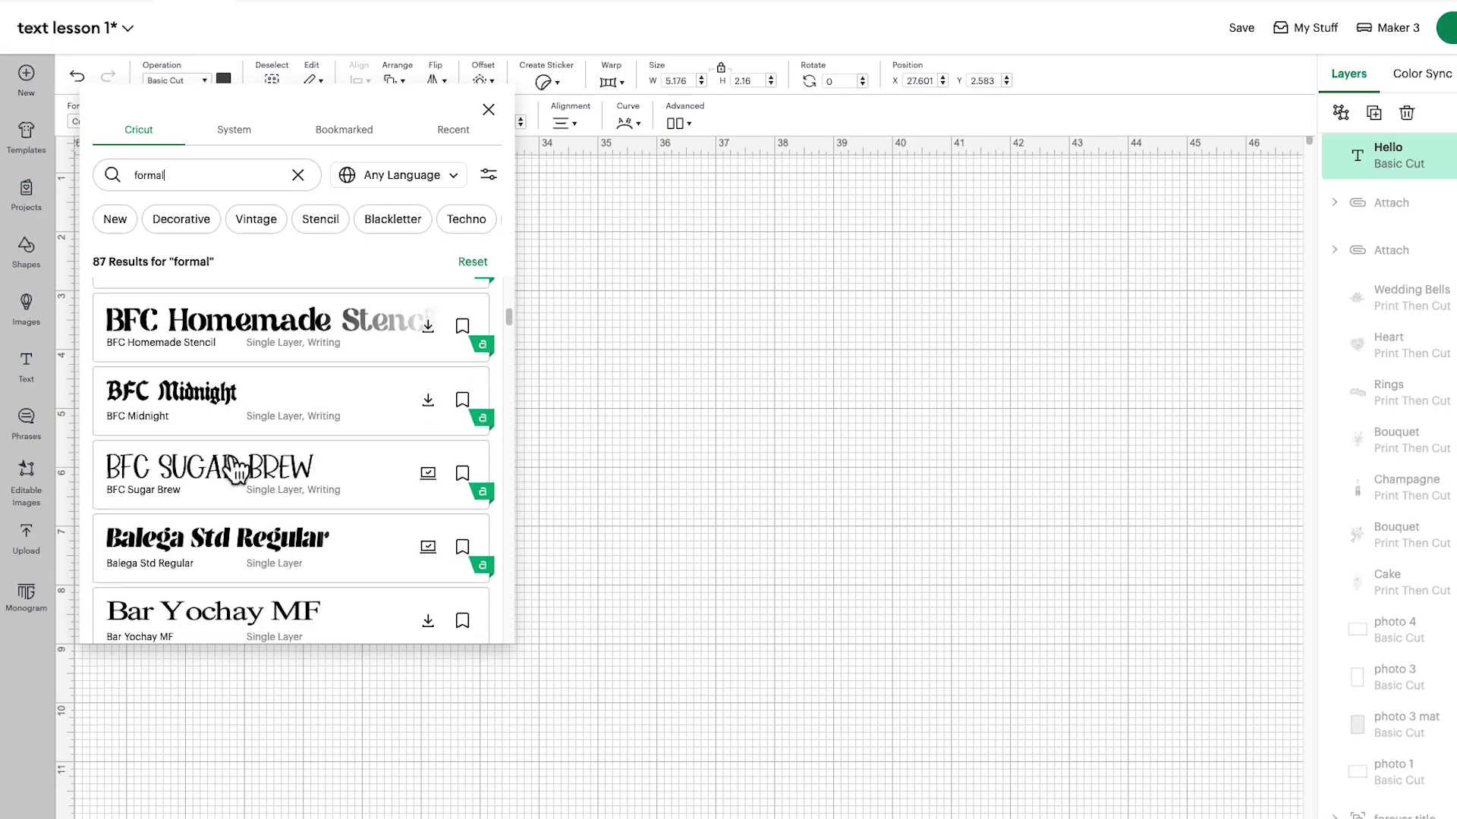
scroll(234, 468, down, 4)
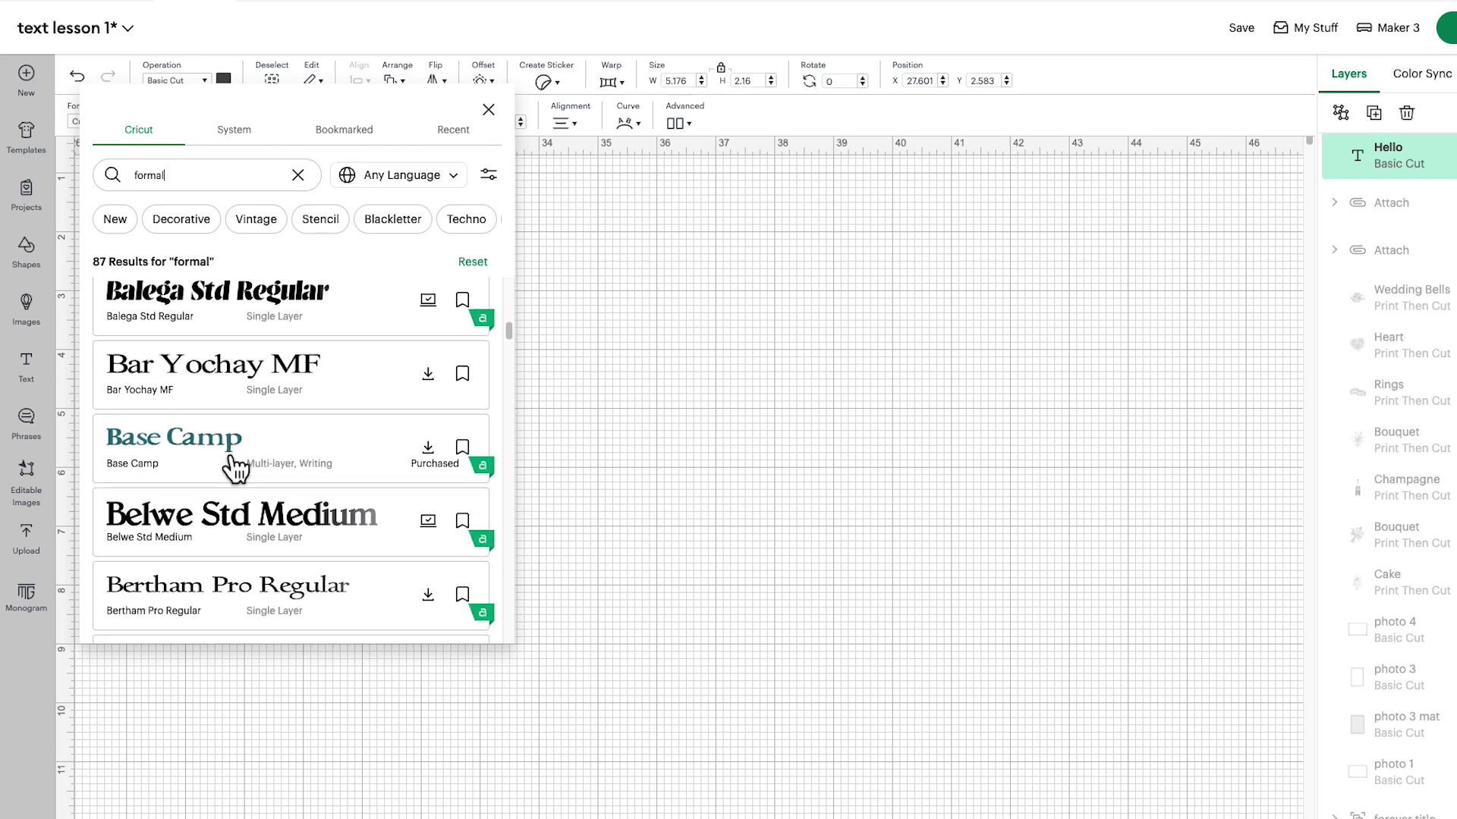
scroll(234, 468, down, 2)
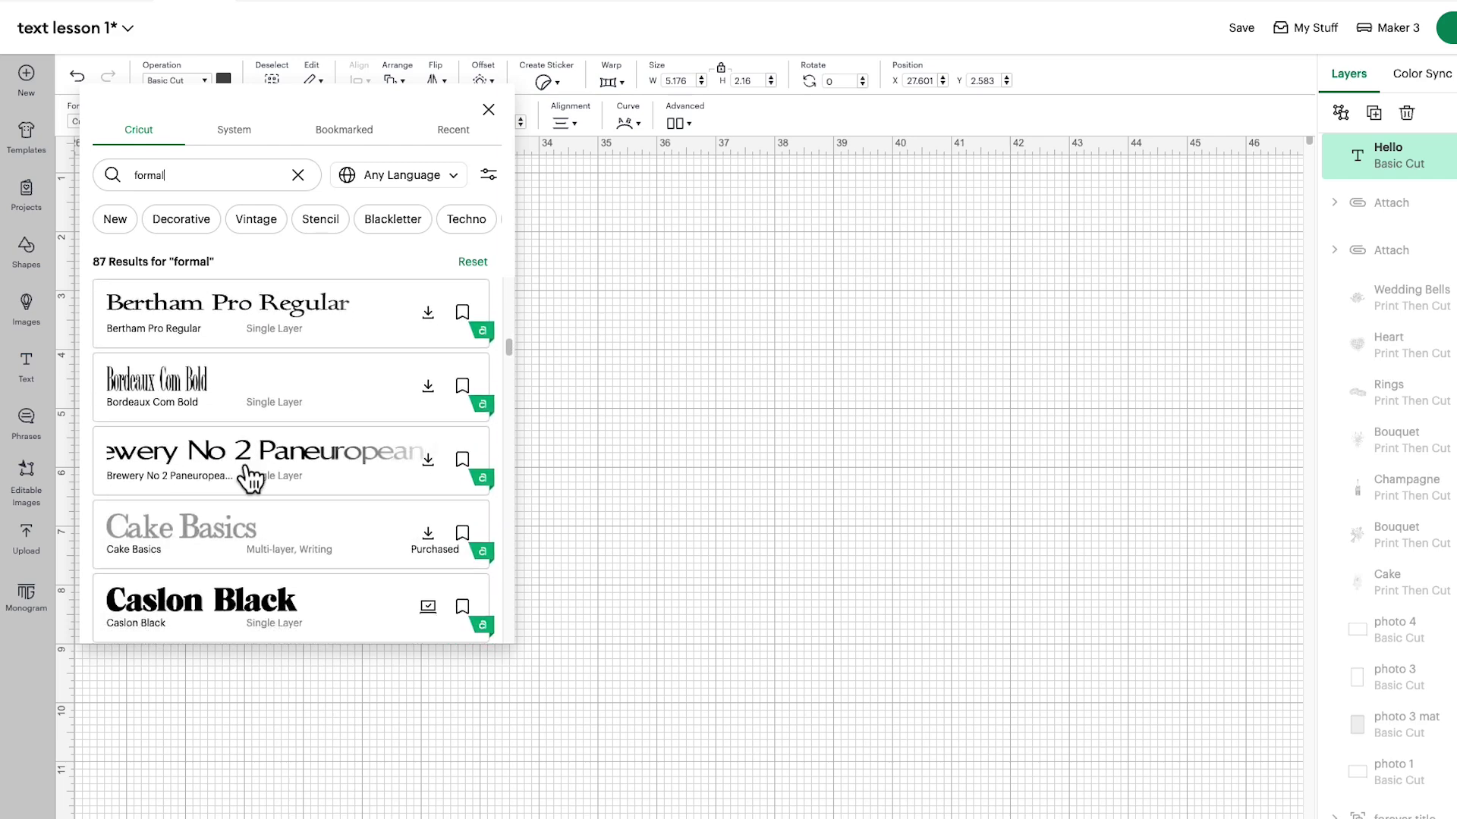
scroll(262, 478, down, 2)
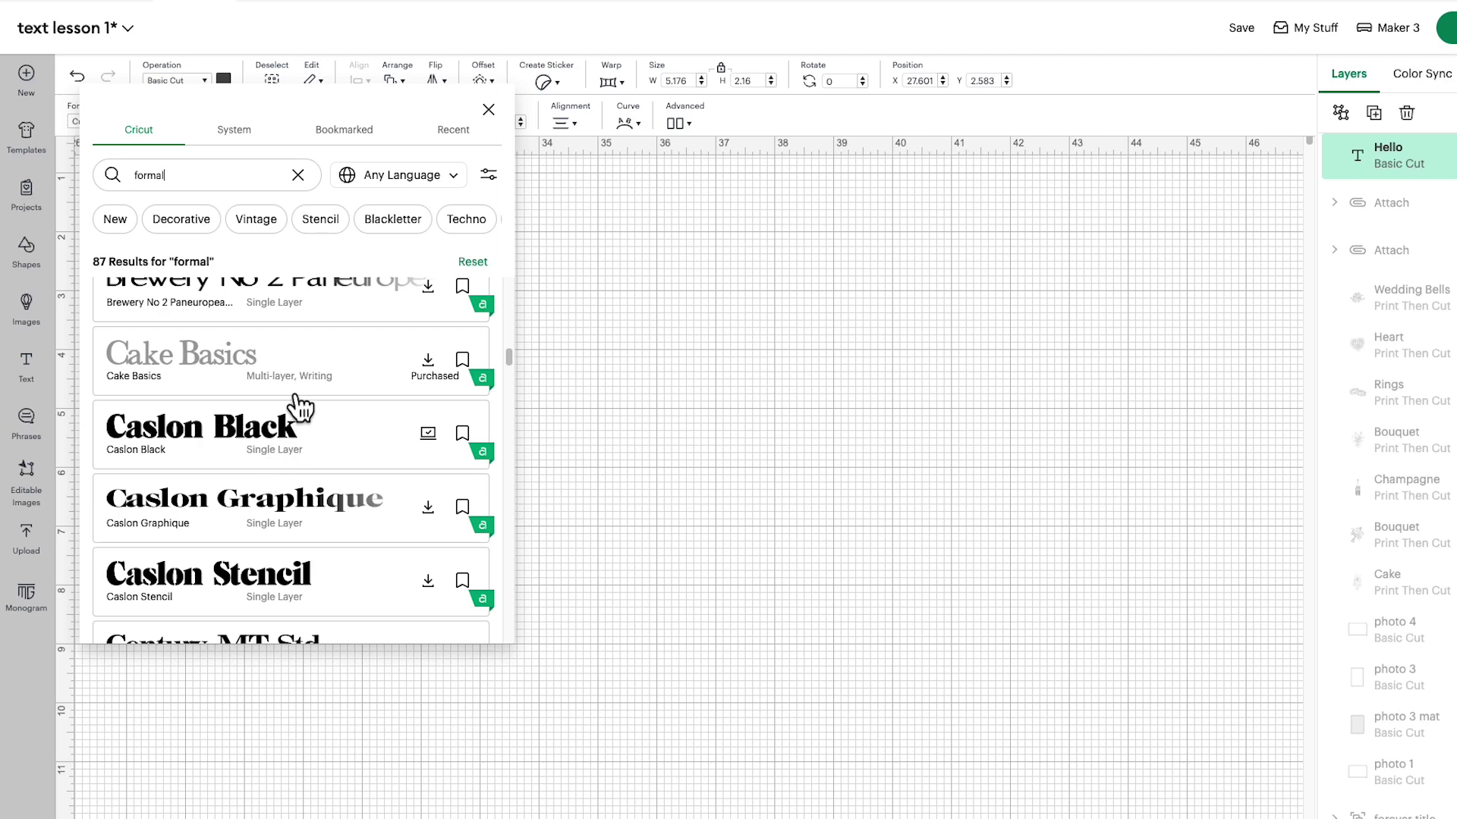
Narrow the formal font results to All Caps fonts only
click(489, 174)
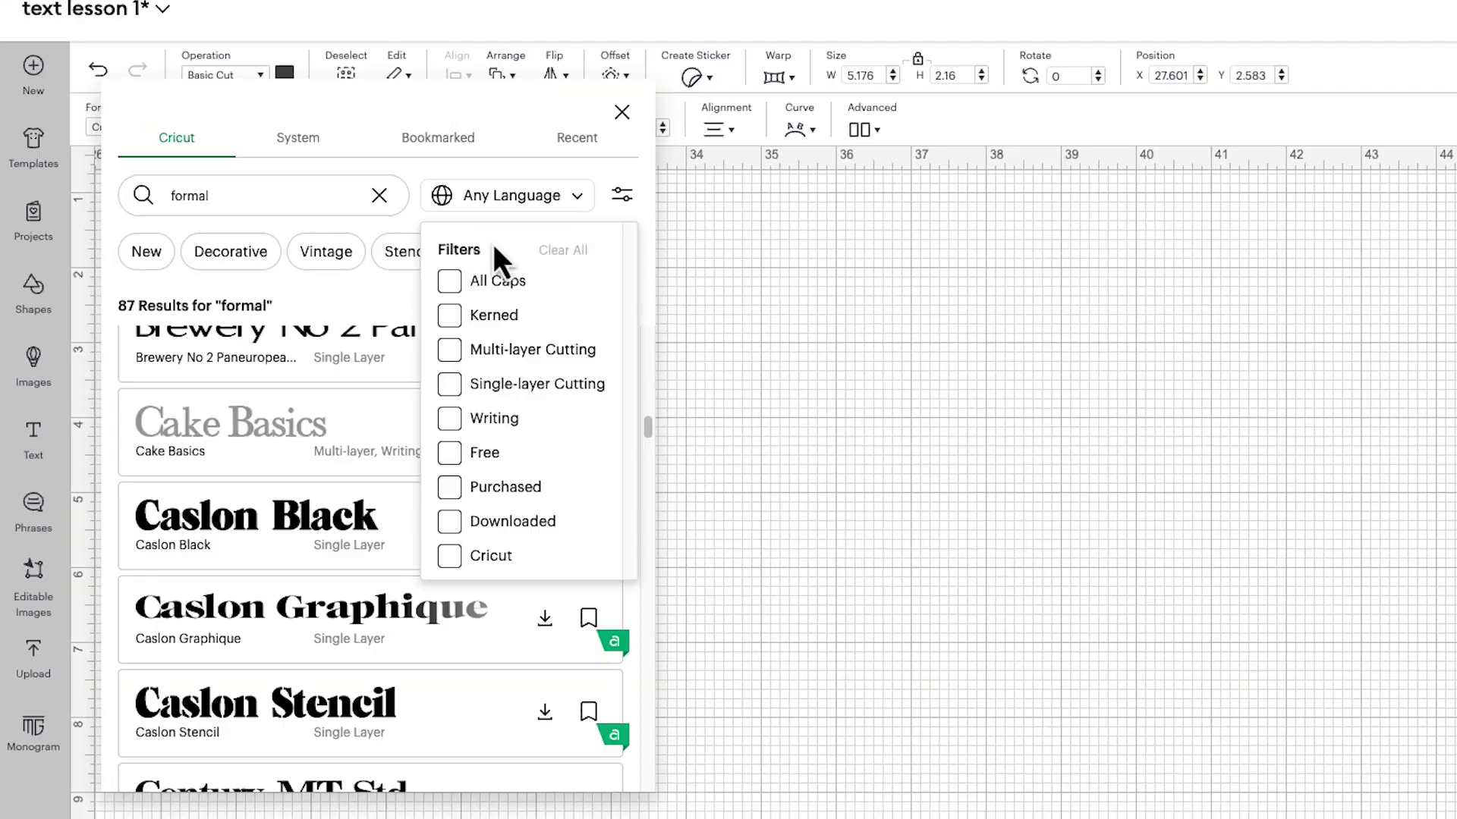
click(451, 286)
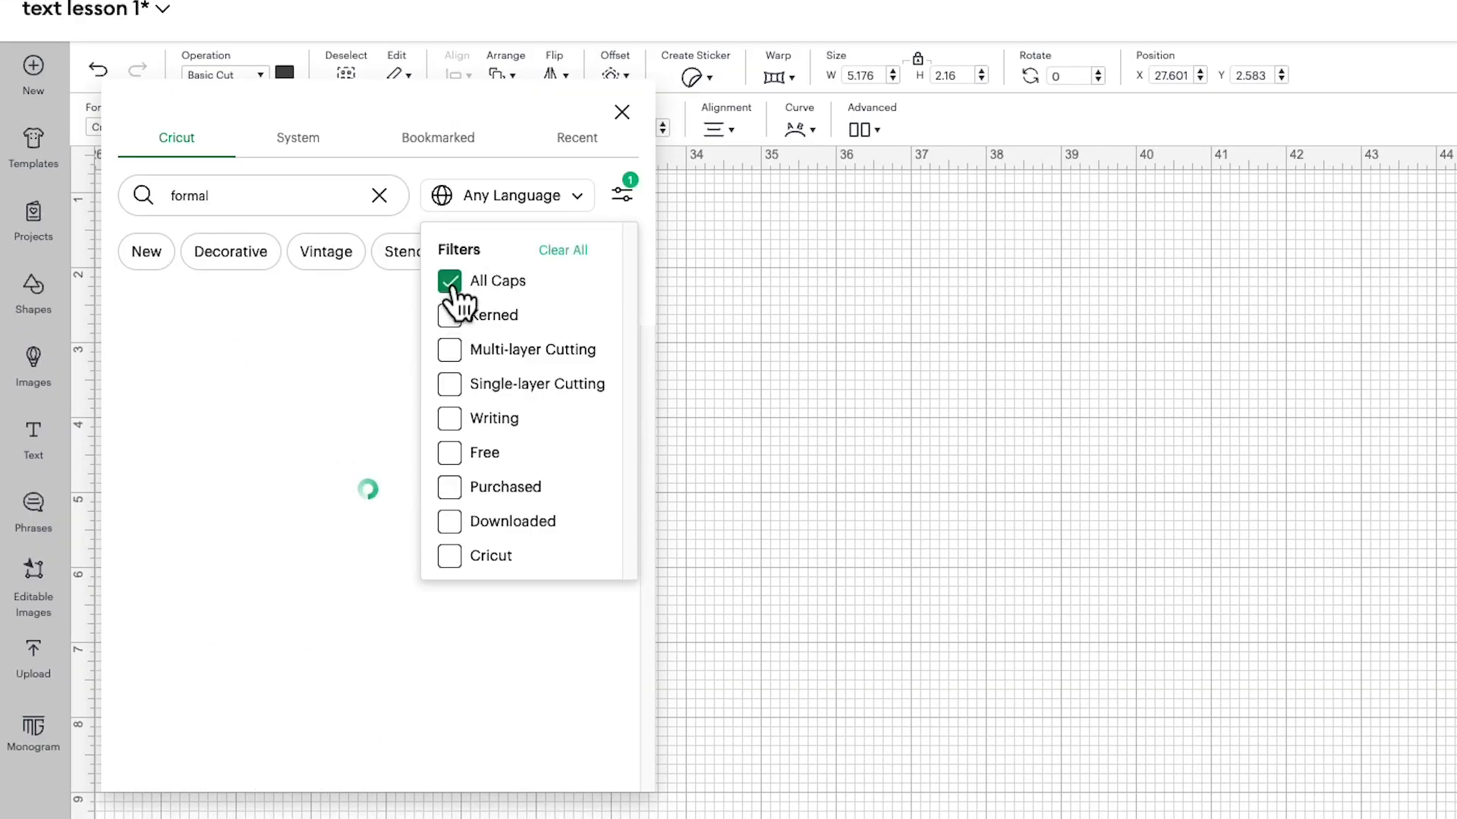
click(586, 180)
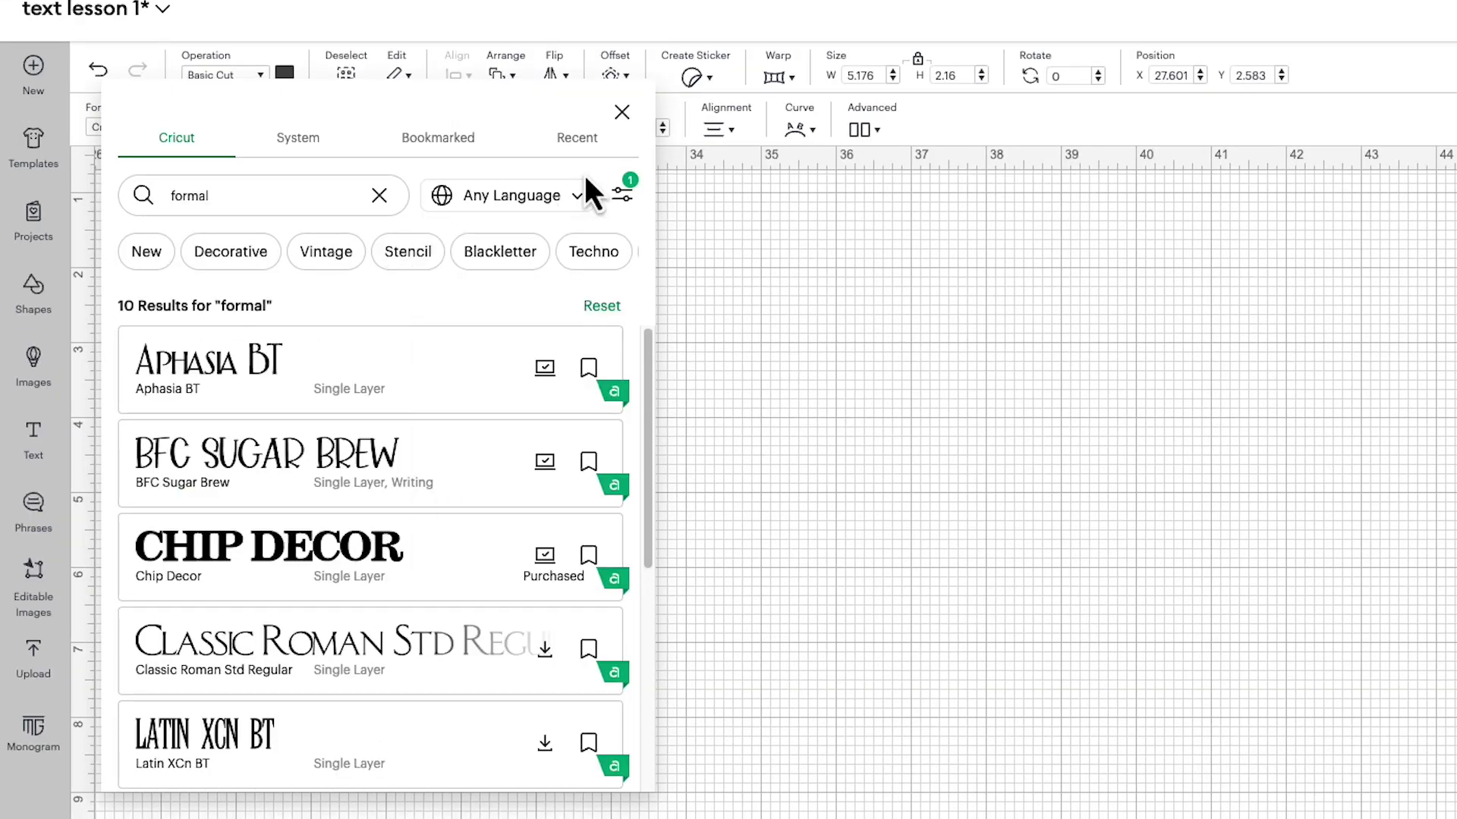
Clear the search term and all filters so the full 1115-font list shows
click(379, 197)
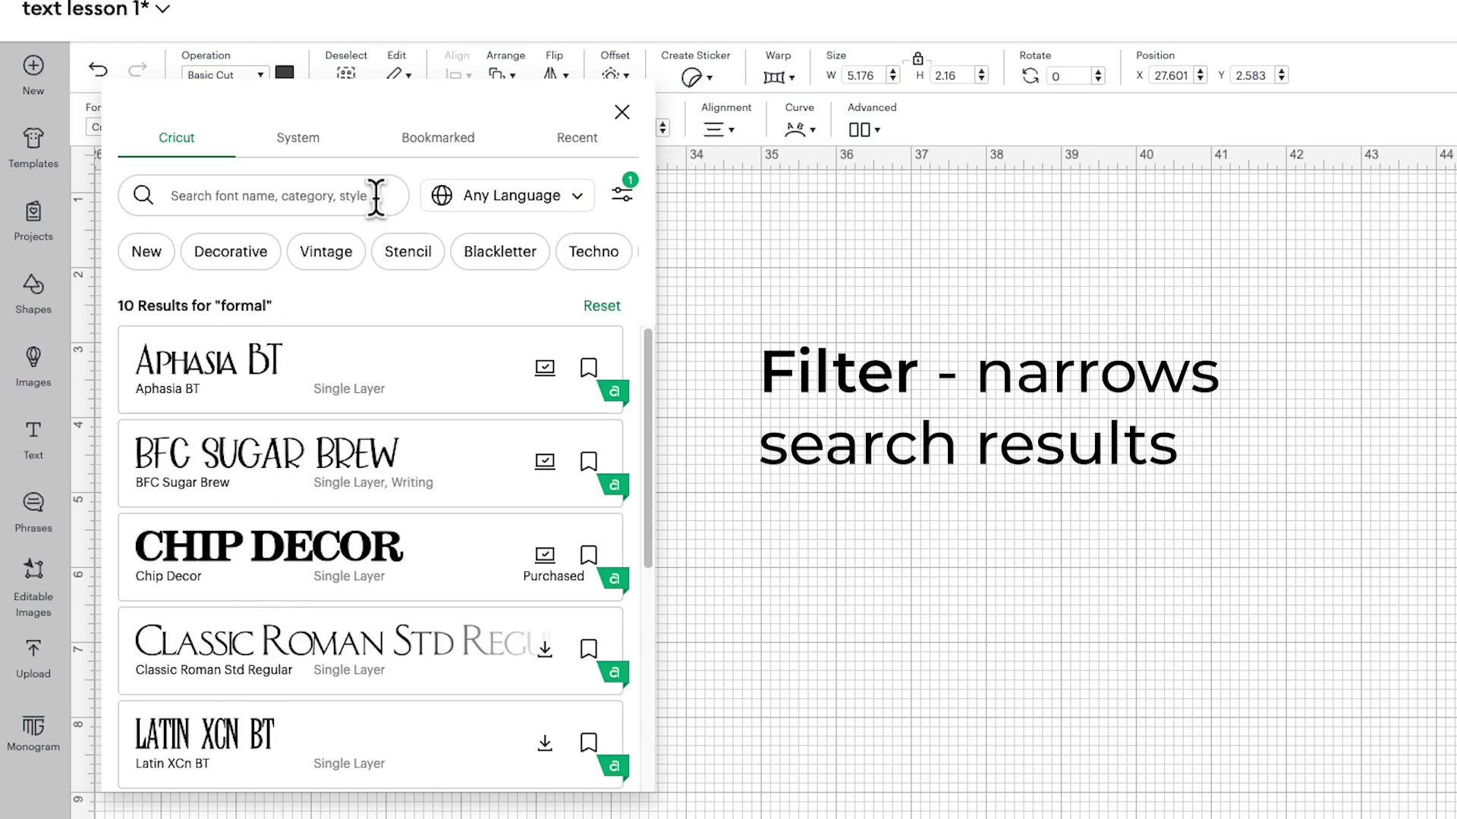
scroll(425, 580, down, 3)
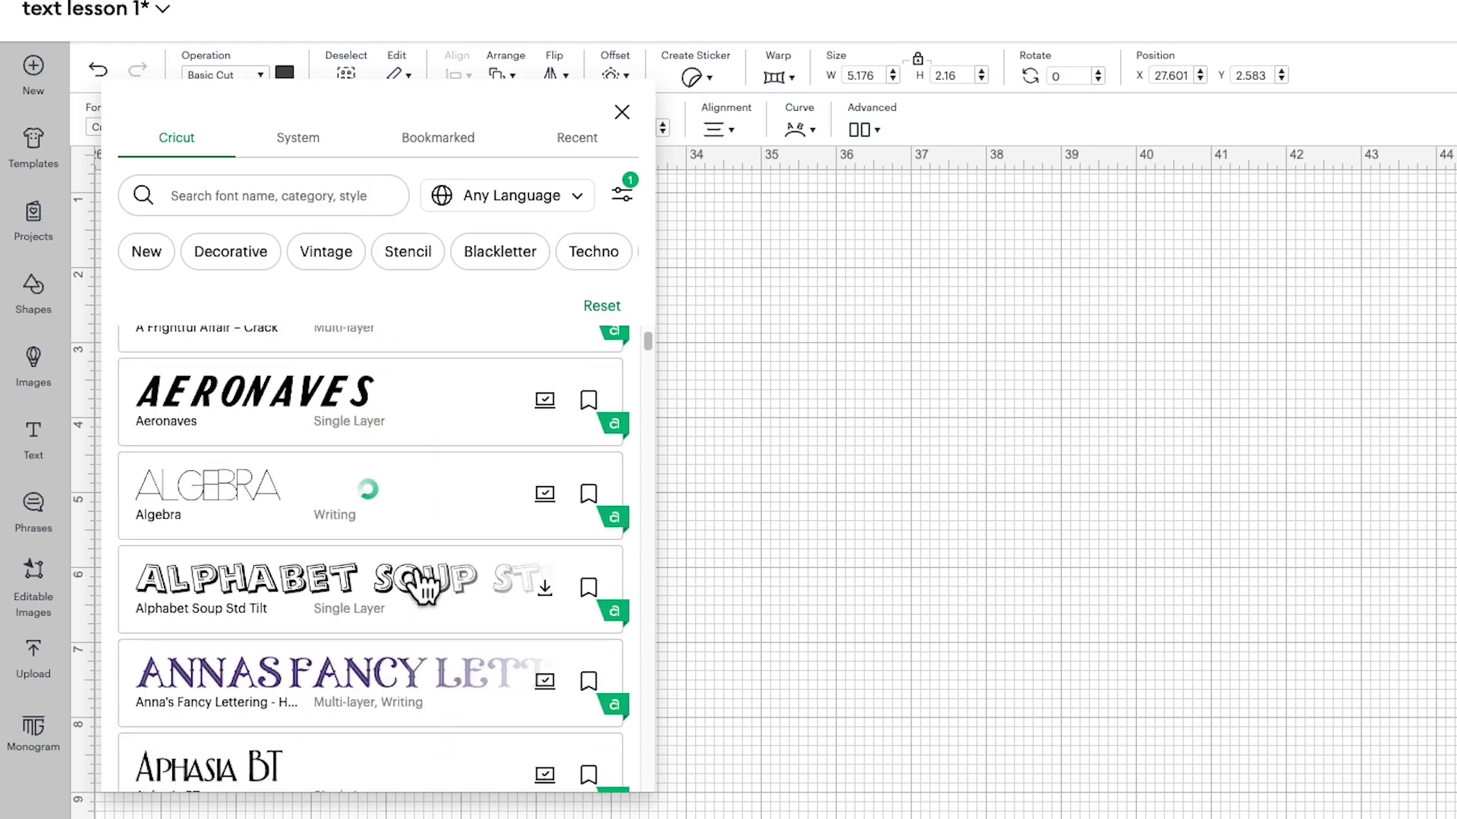
scroll(425, 588, down, 5)
scroll(425, 588, down, 5)
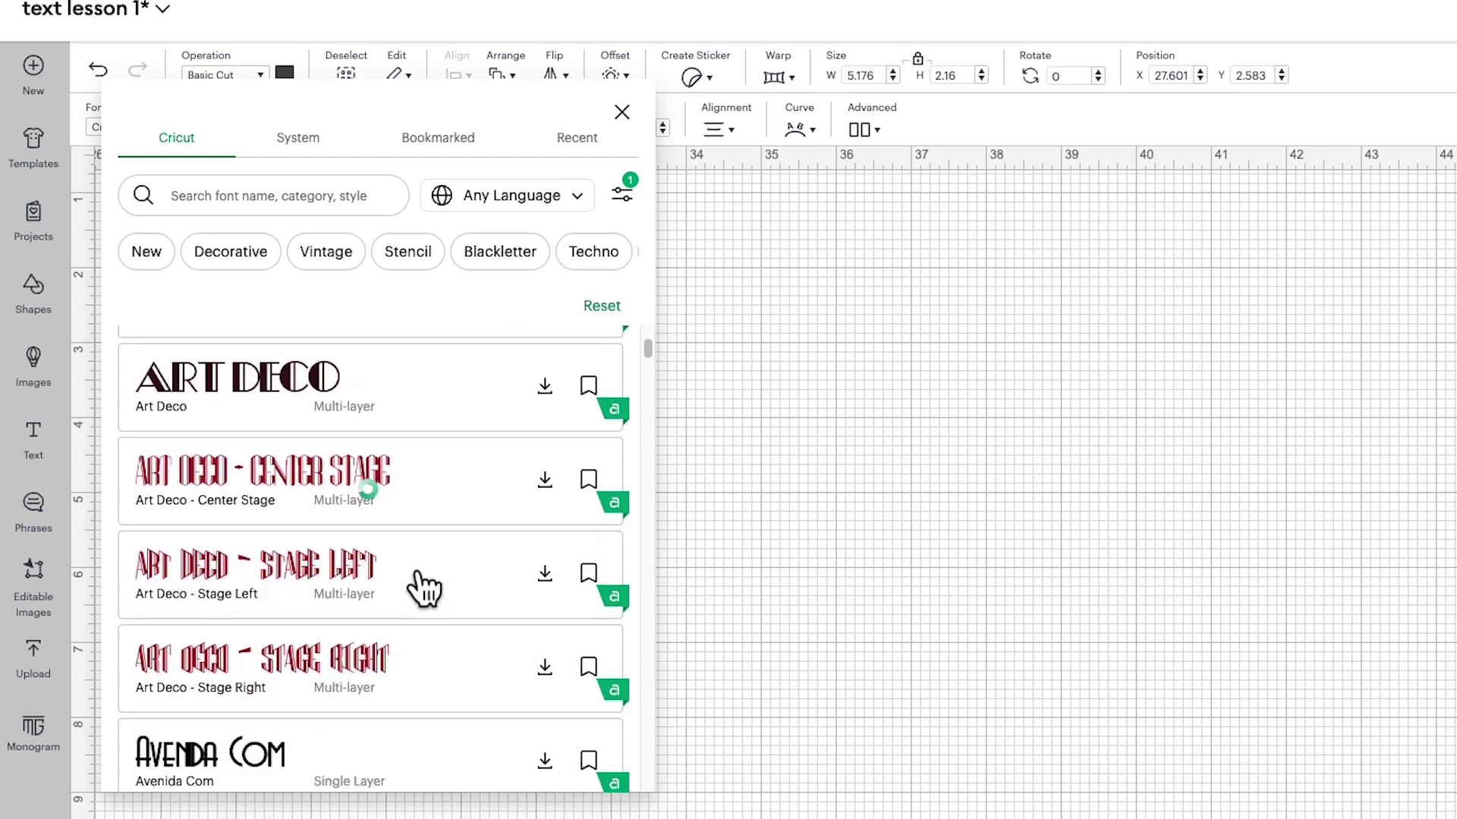
scroll(425, 588, down, 6)
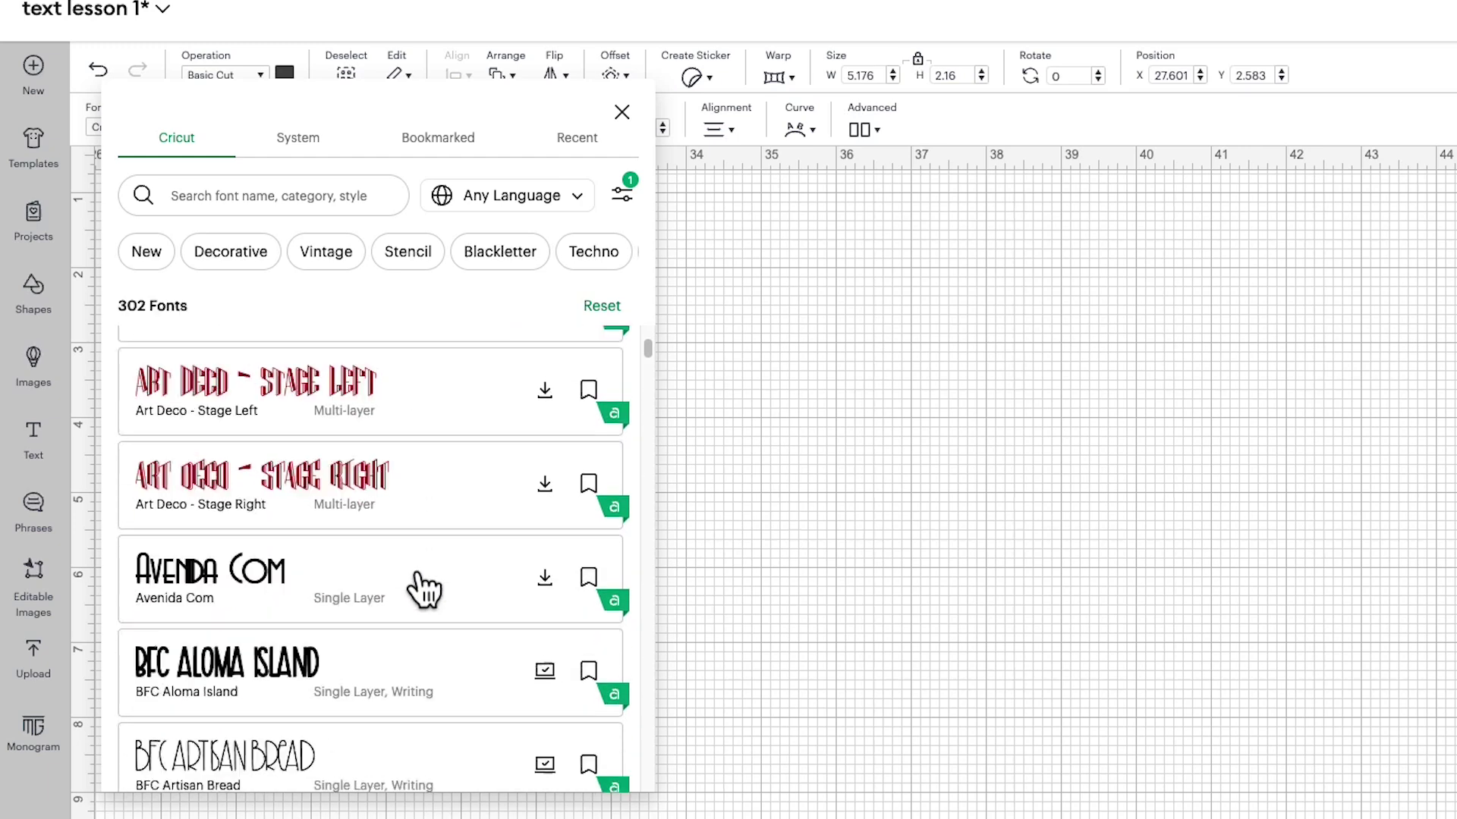
click(621, 198)
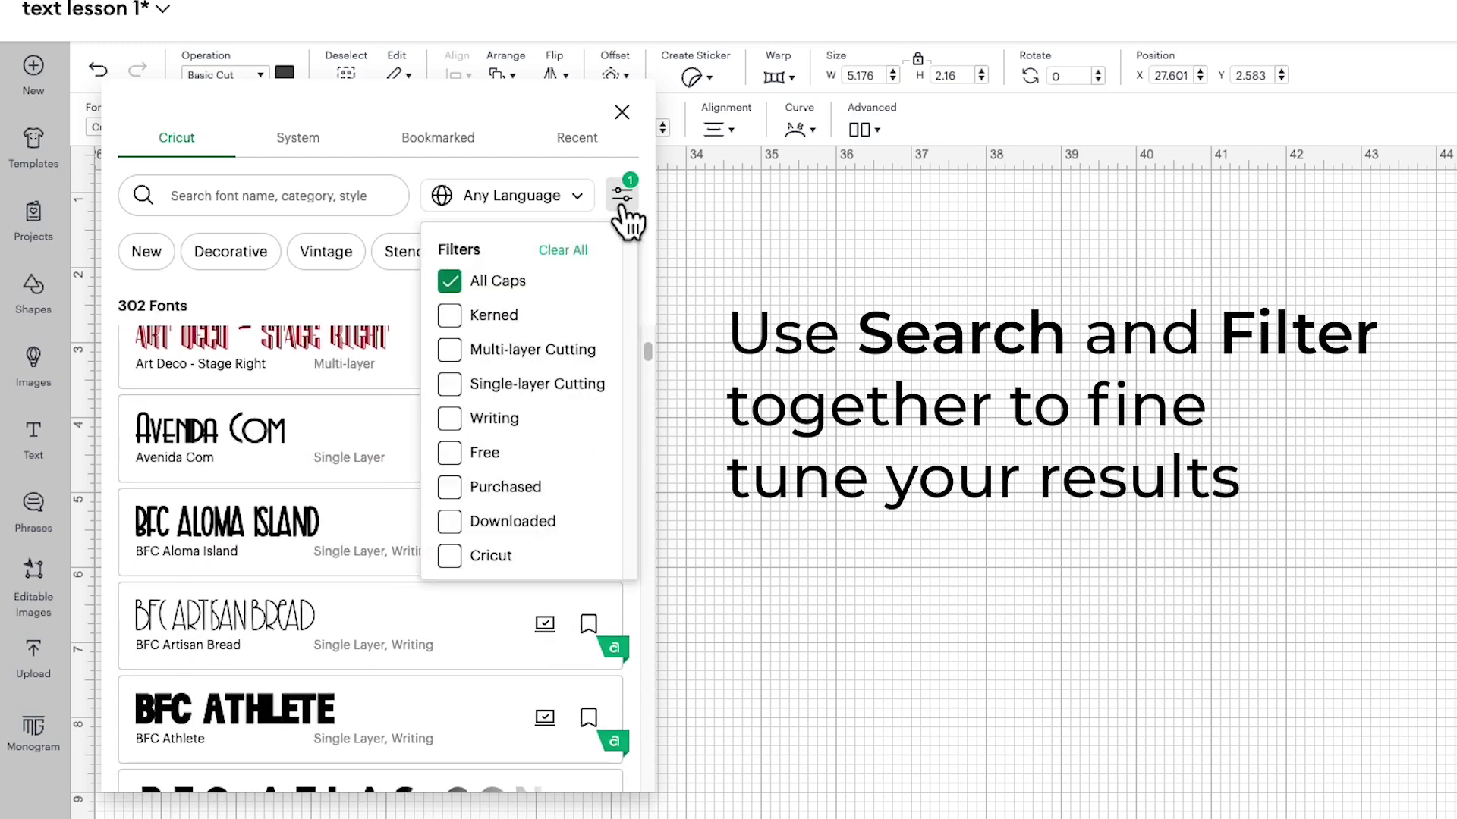
click(561, 254)
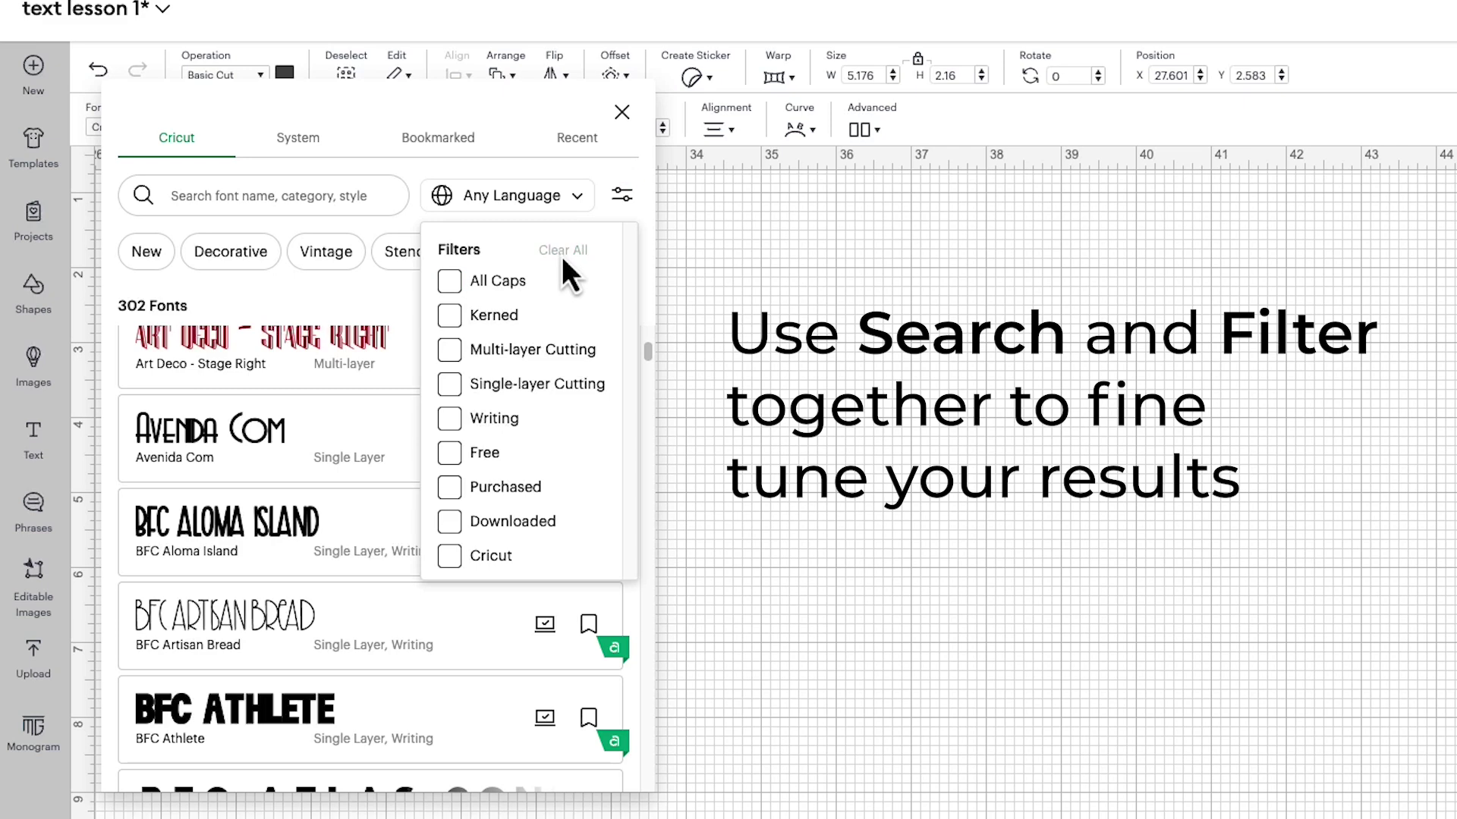
Try the New and All Caps filters, then narrow the list to the 77 Vintage fonts
click(451, 420)
click(146, 254)
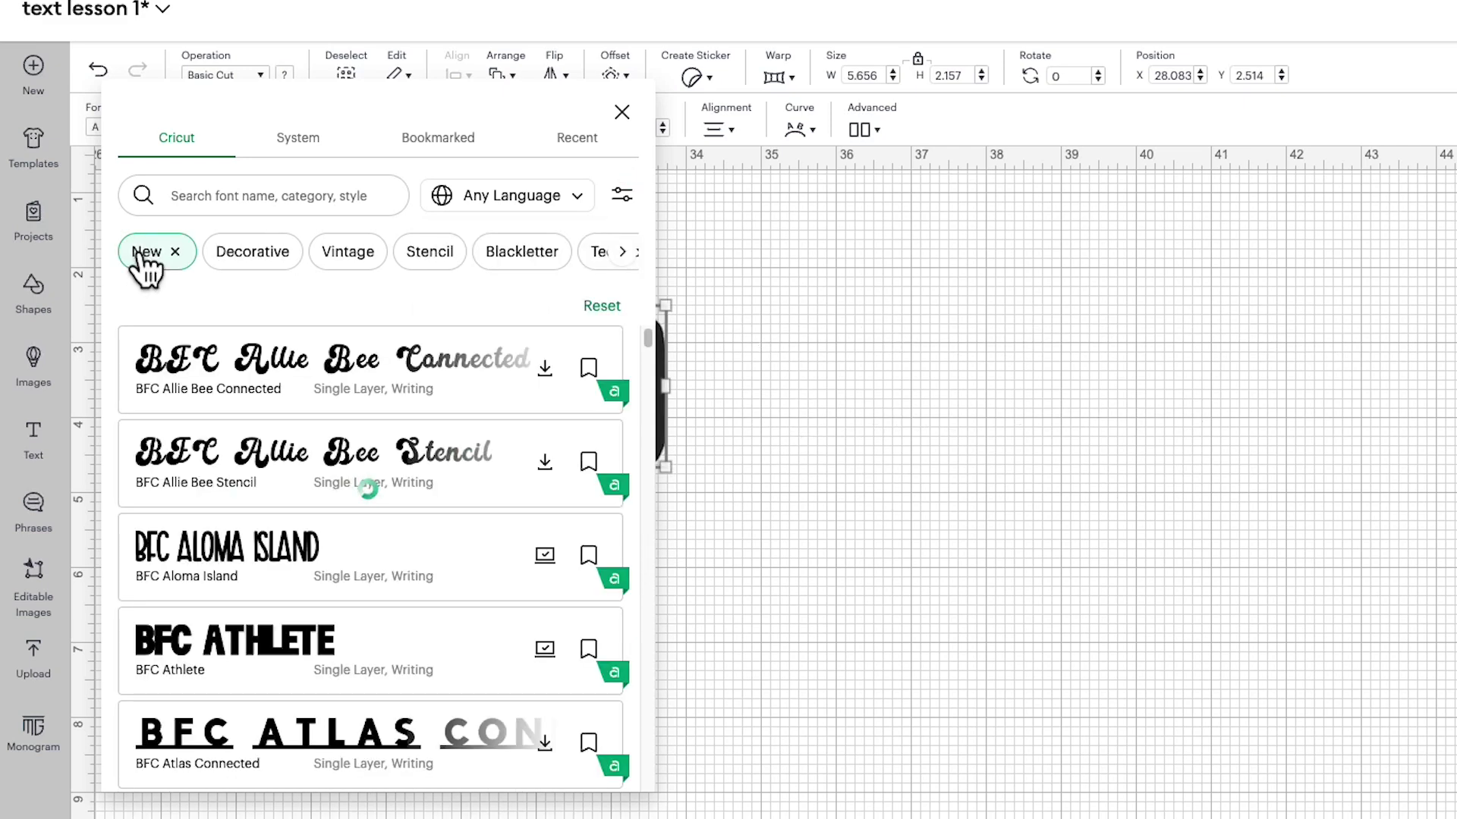
click(618, 201)
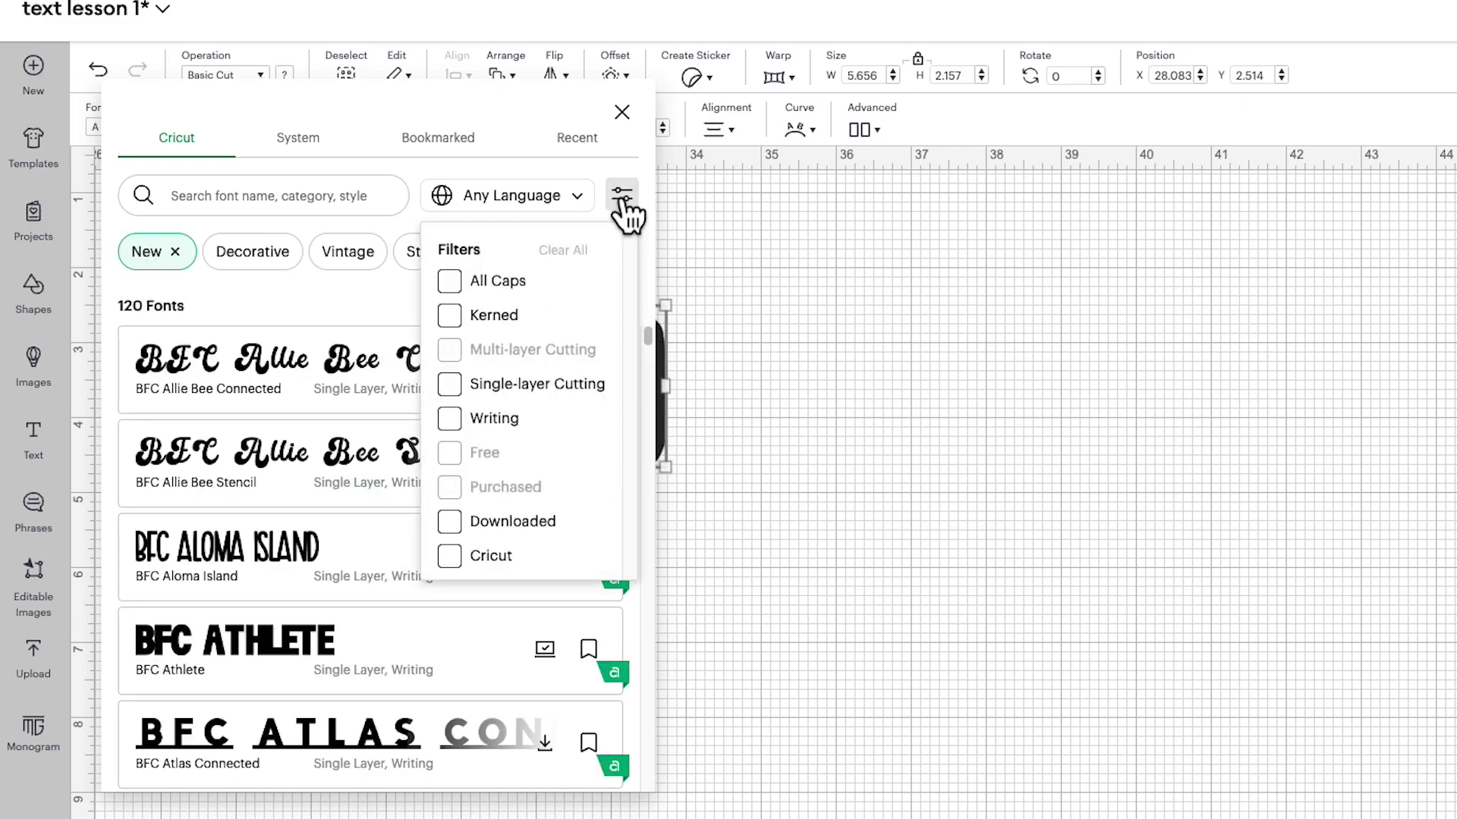
click(449, 282)
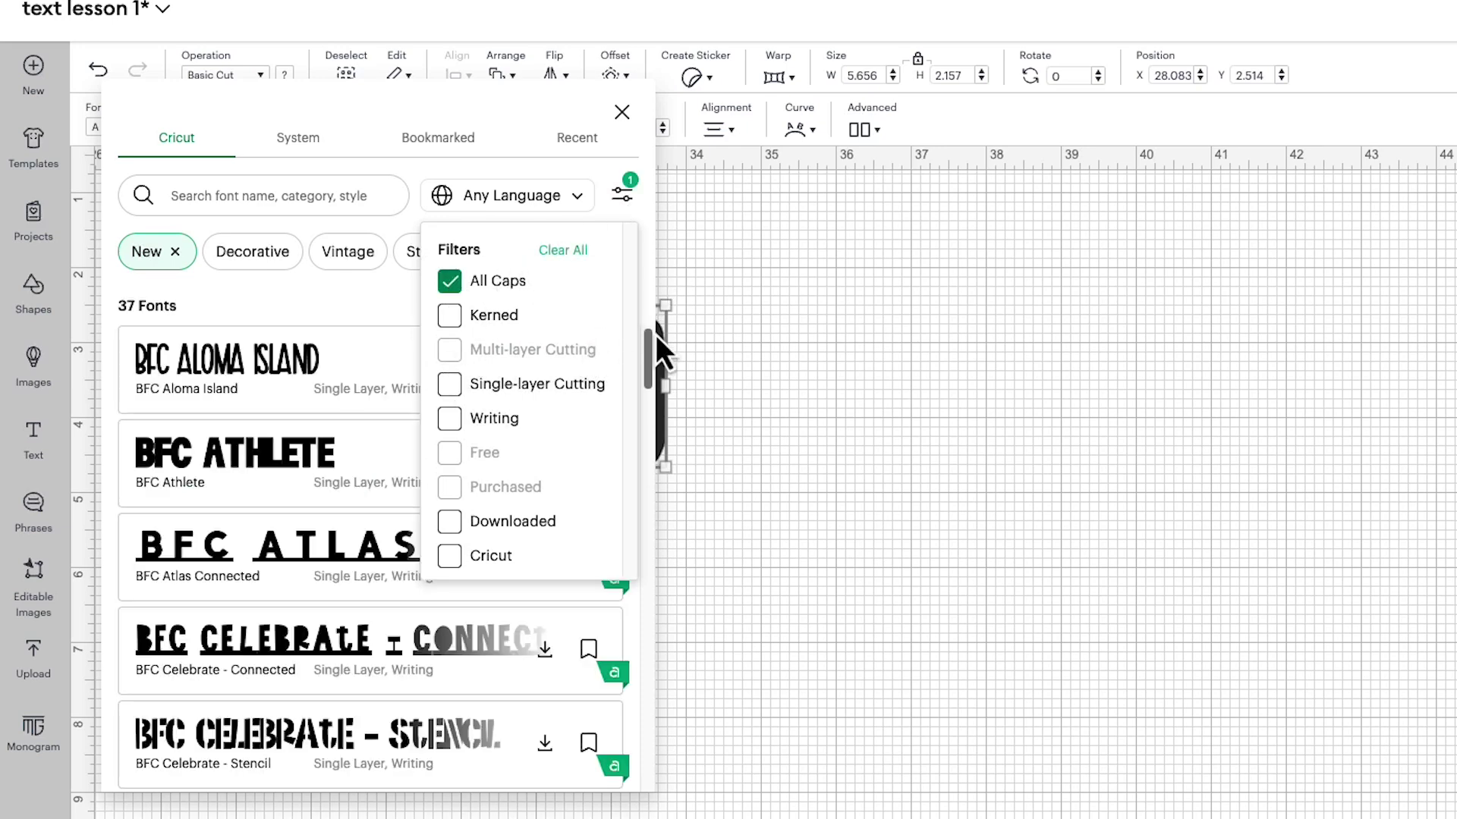
click(581, 251)
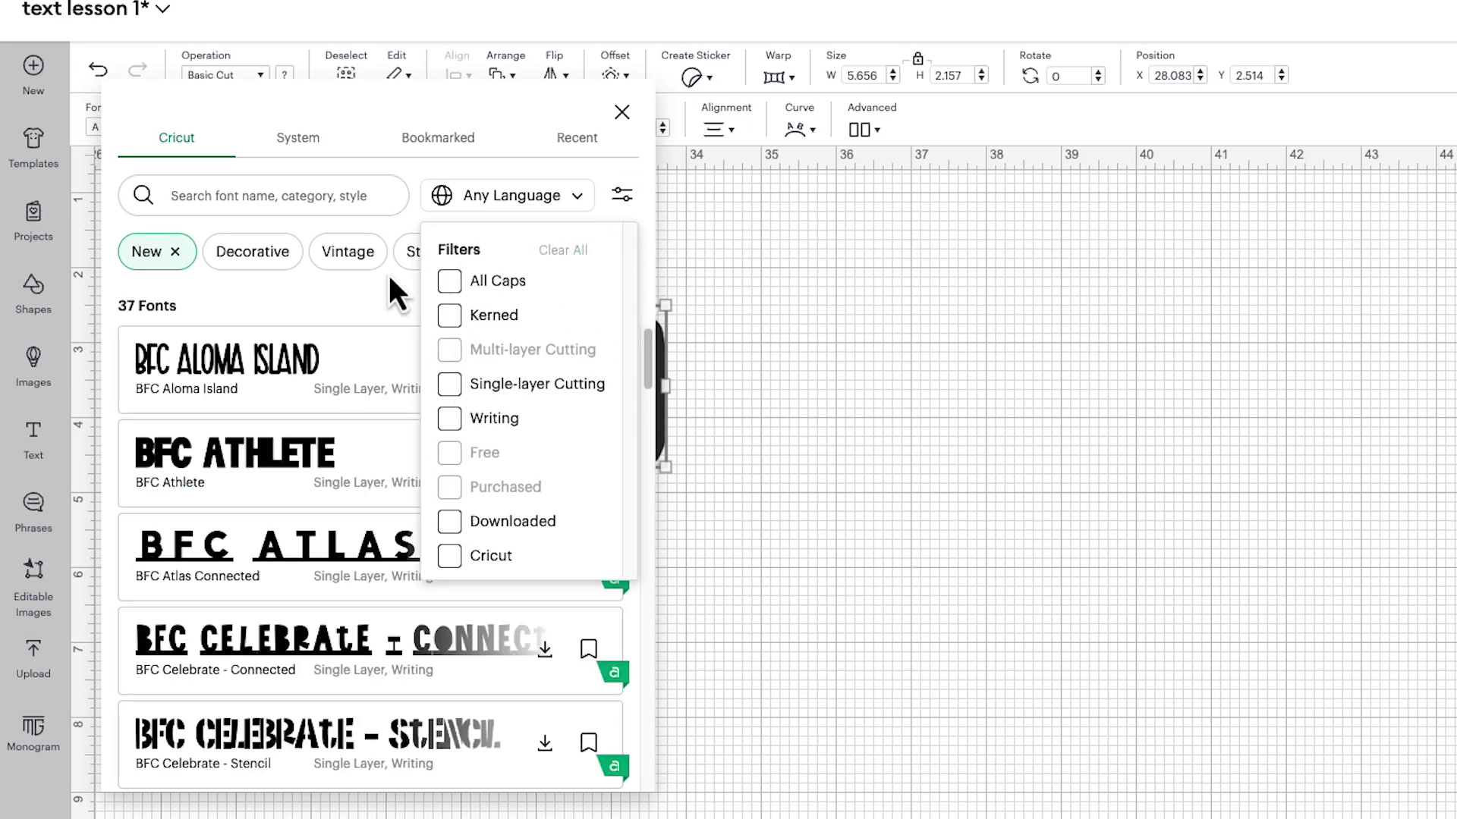
click(359, 289)
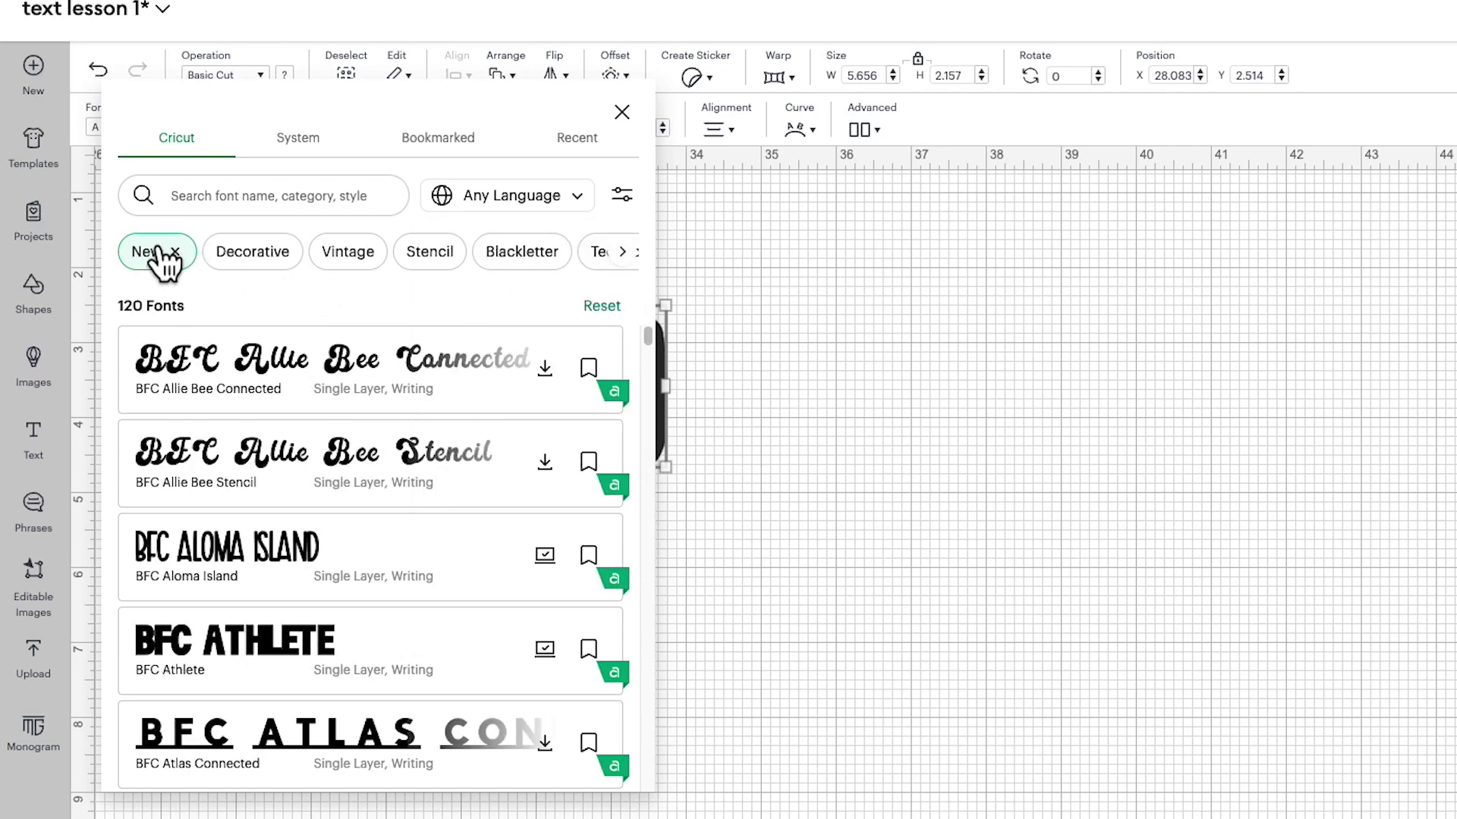
scroll(443, 498, down, 1)
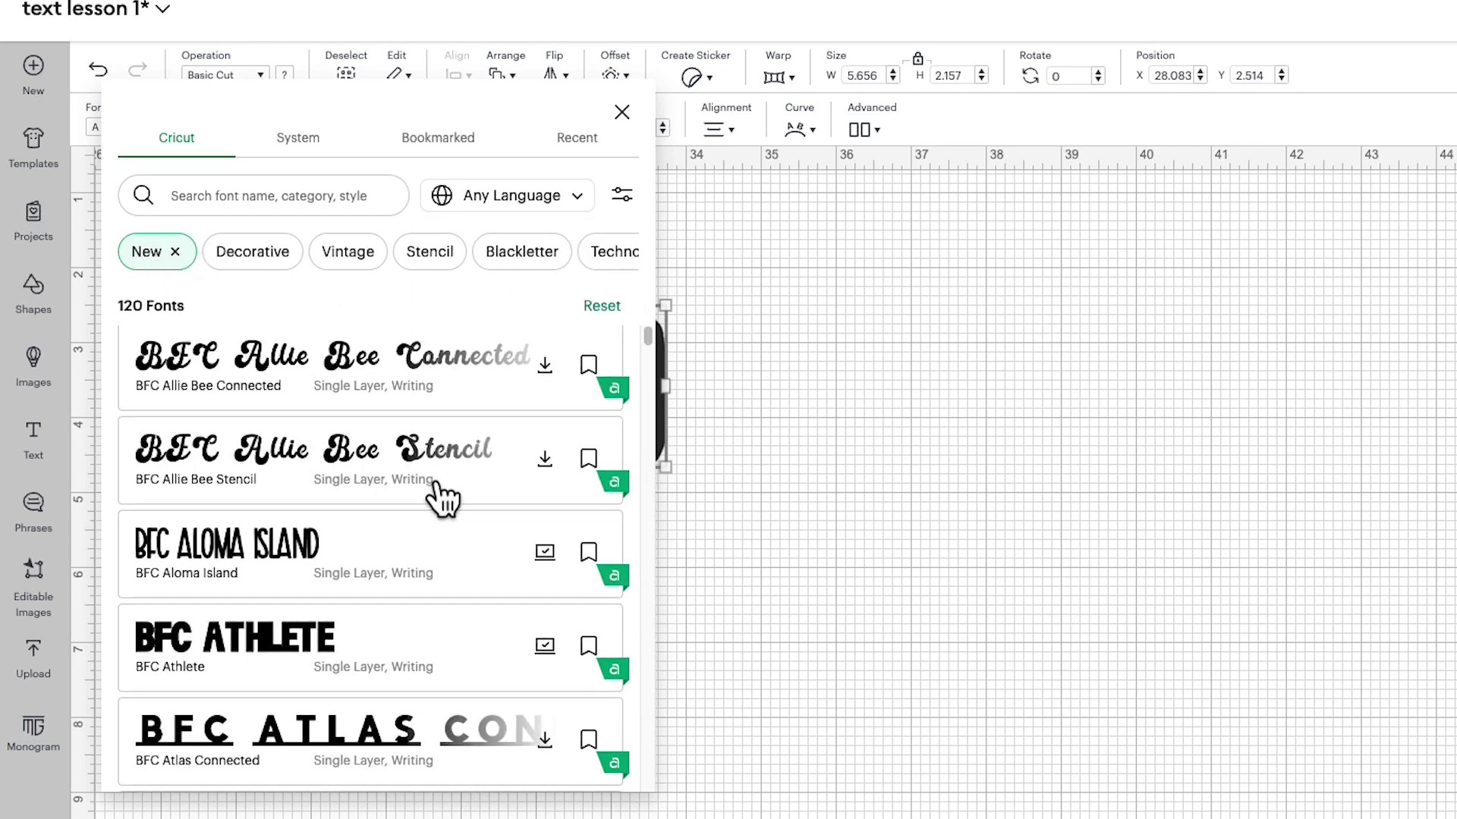
scroll(442, 498, down, 3)
scroll(444, 501, down, 1)
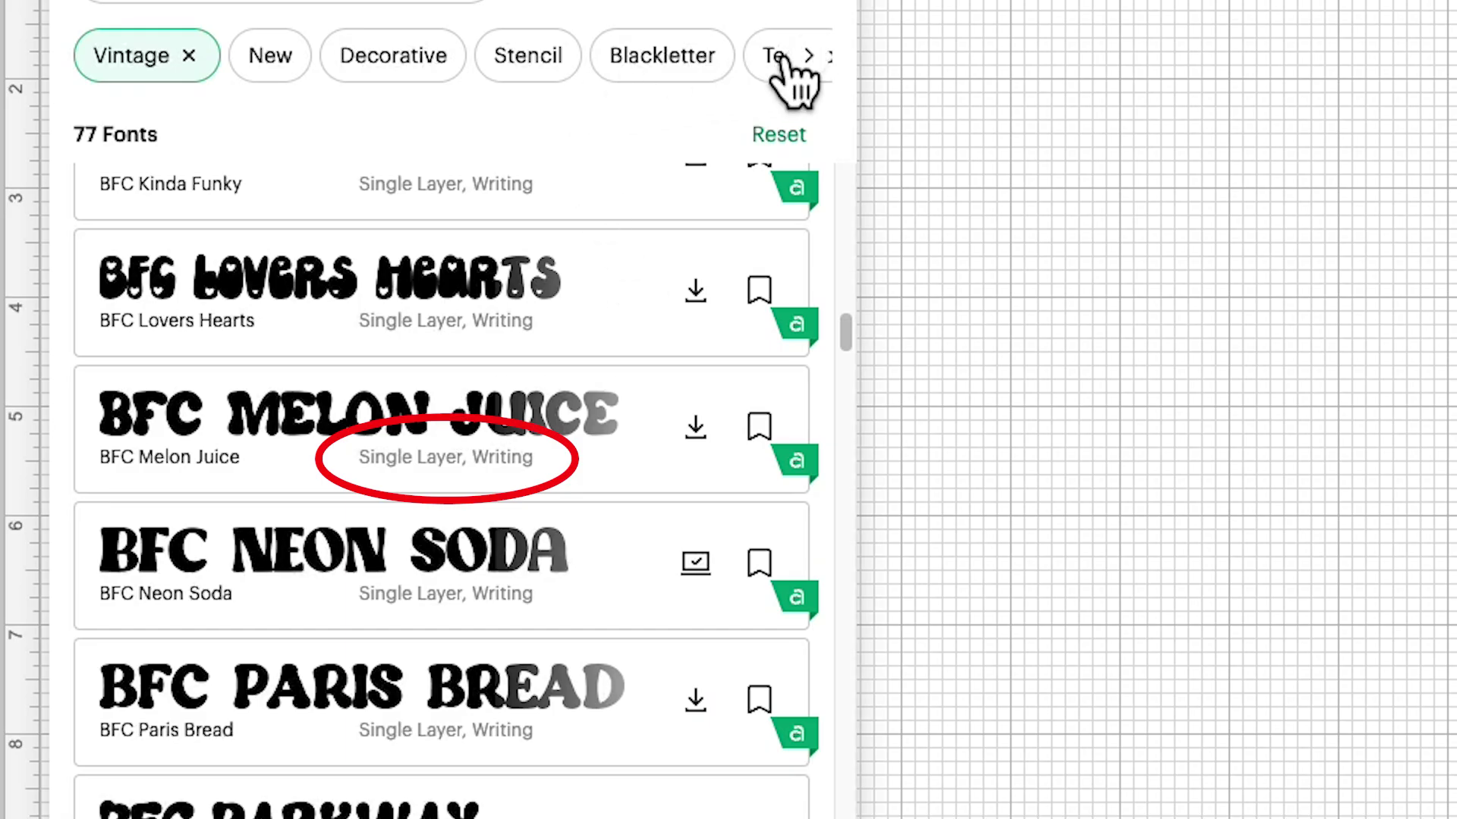
Add Cursive to the category filter and set the HELLO text in Cricut Keystone
click(807, 59)
click(807, 59)
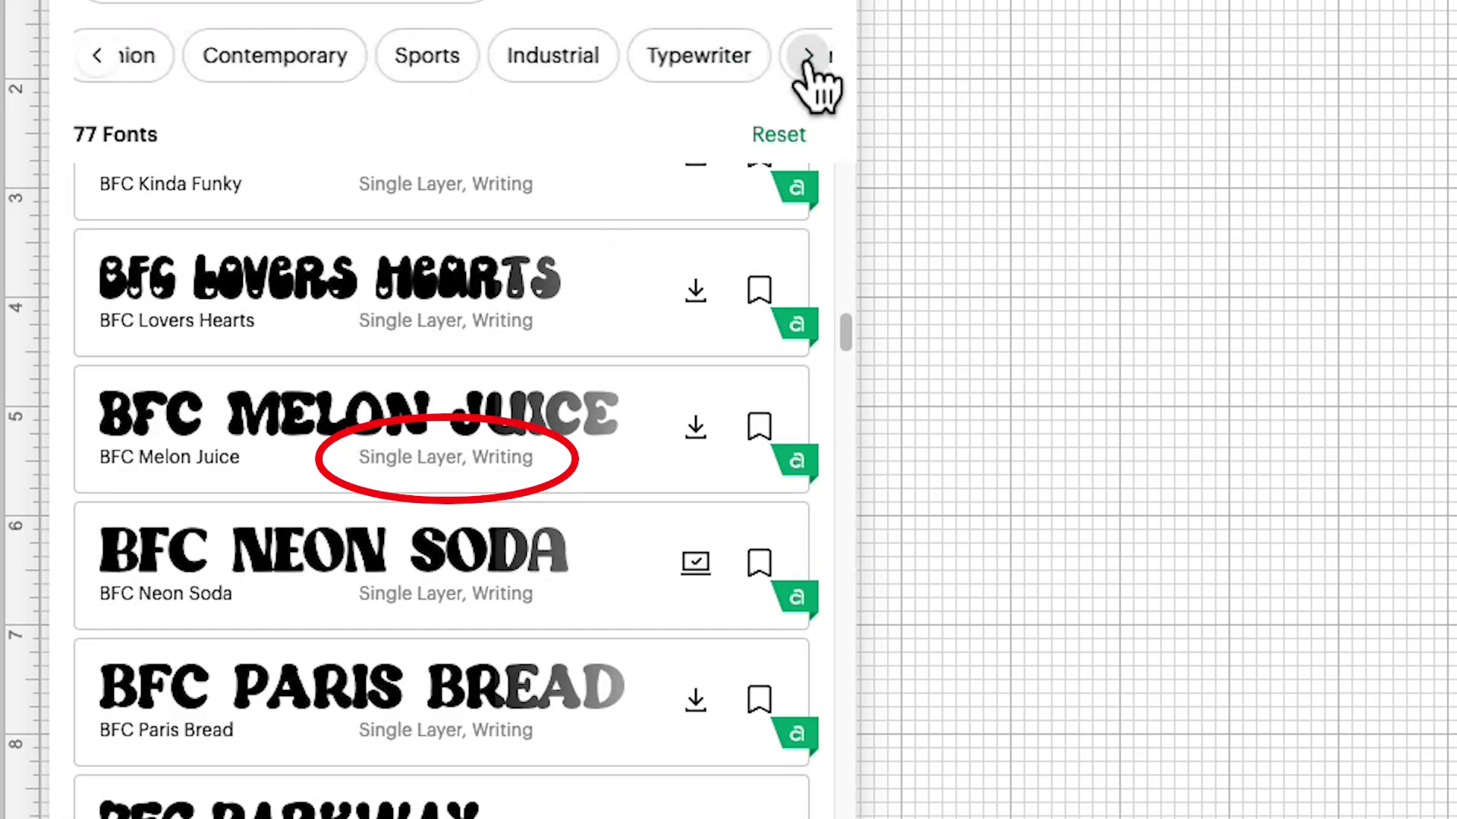
click(274, 62)
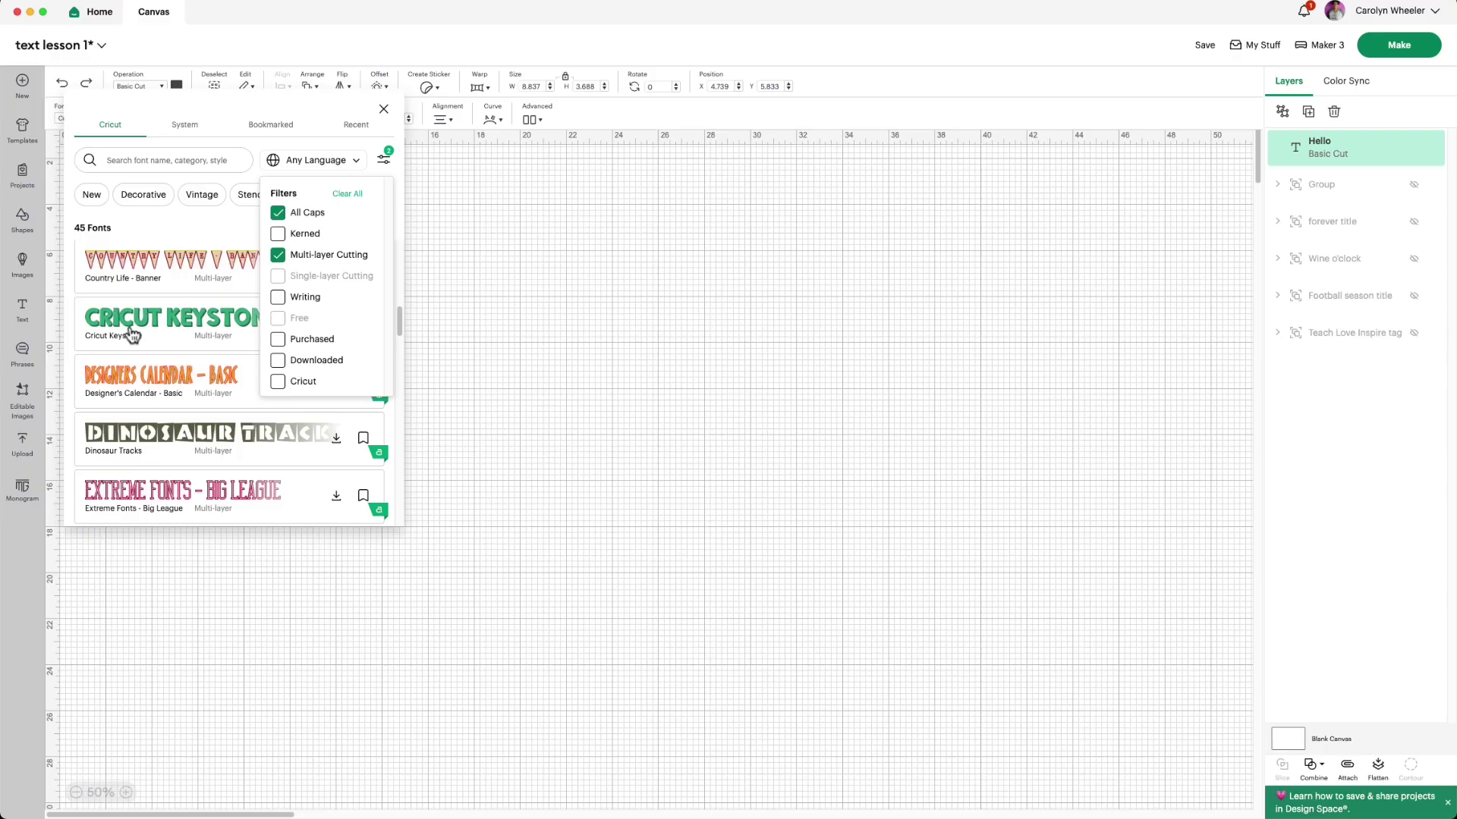
click(236, 475)
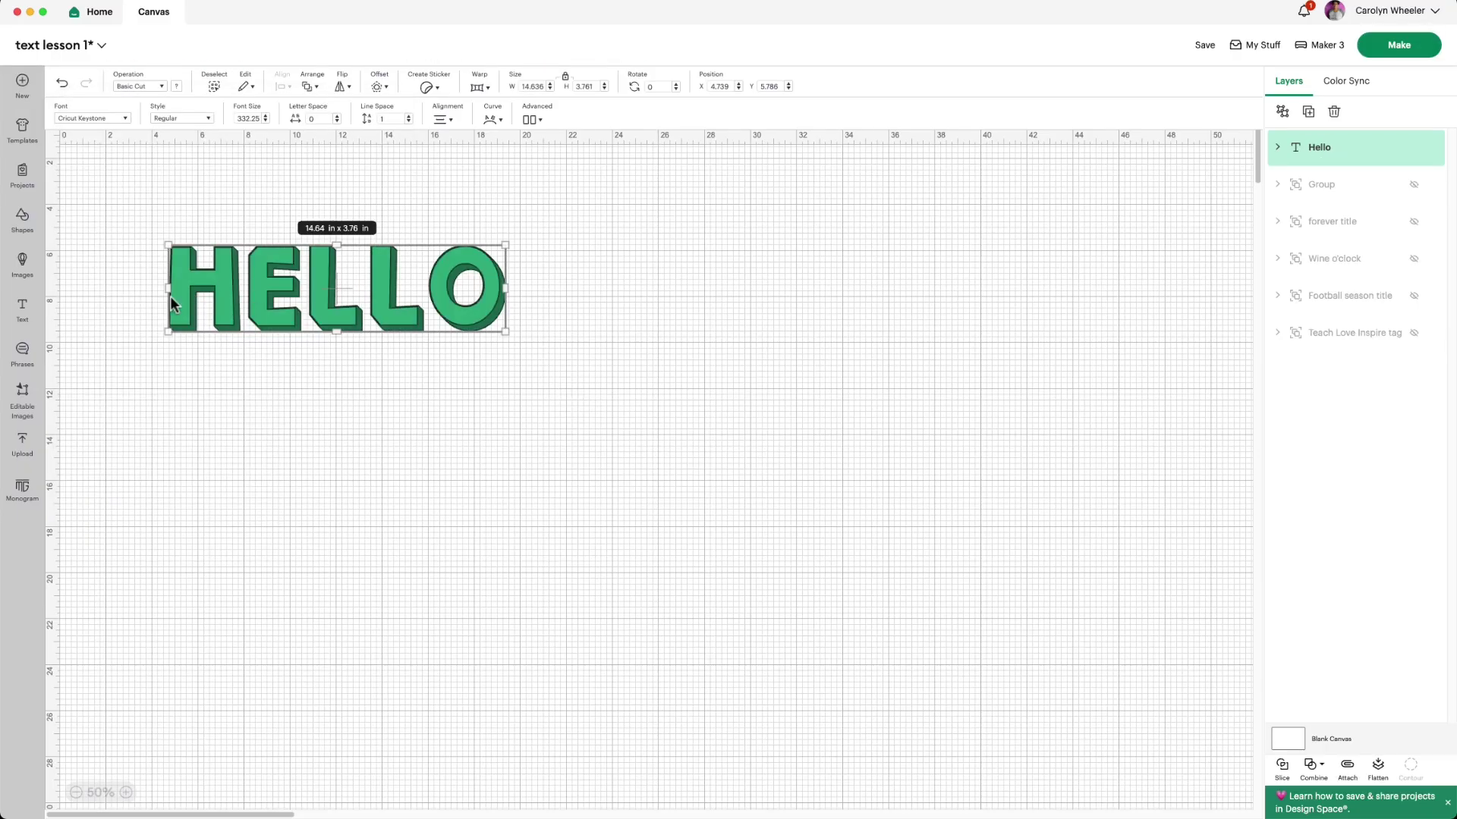
Expand the Hello layer in the Layers panel to see its parts
click(1279, 148)
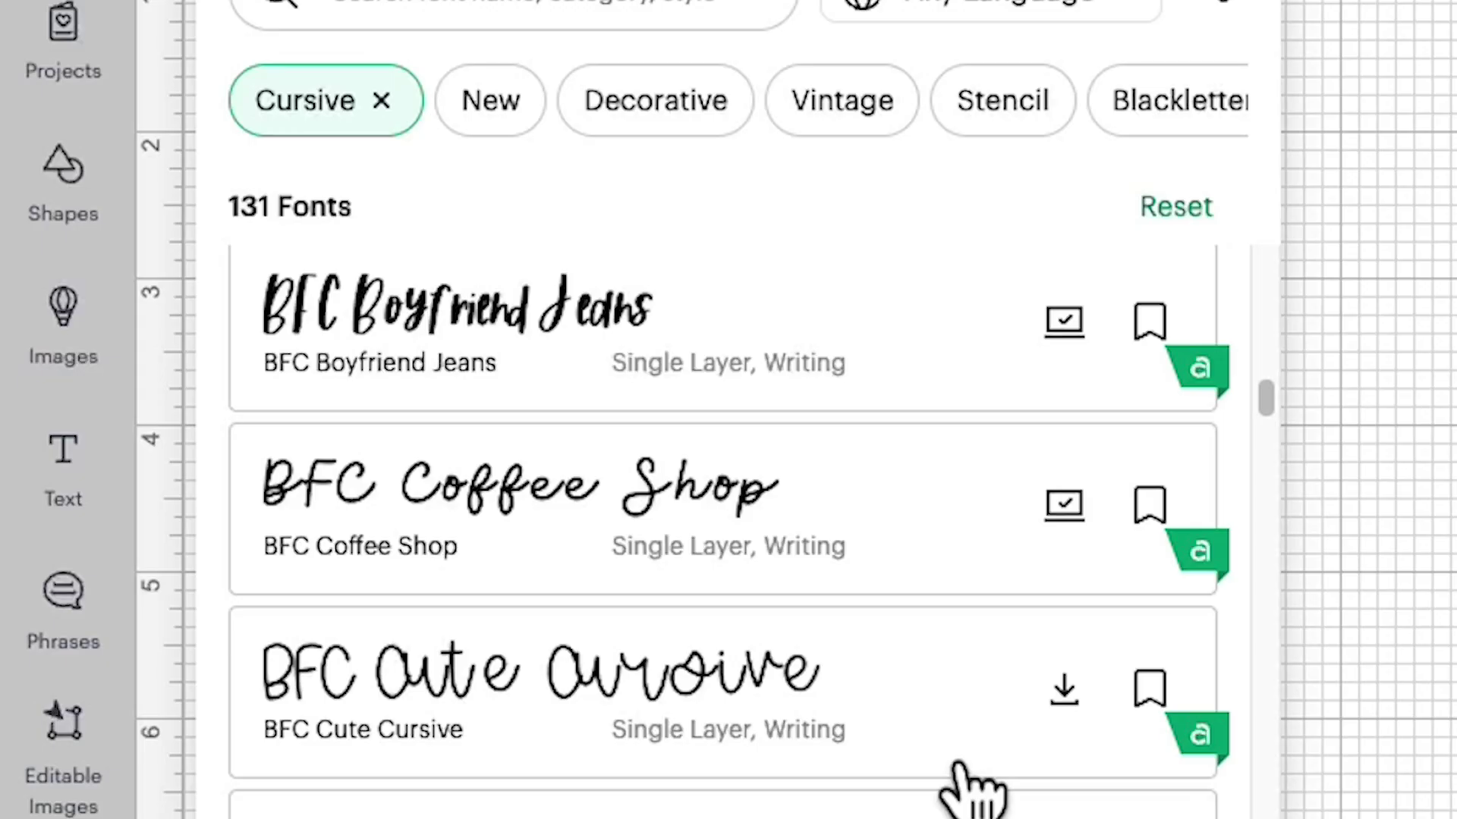
scroll(974, 789, up, 2)
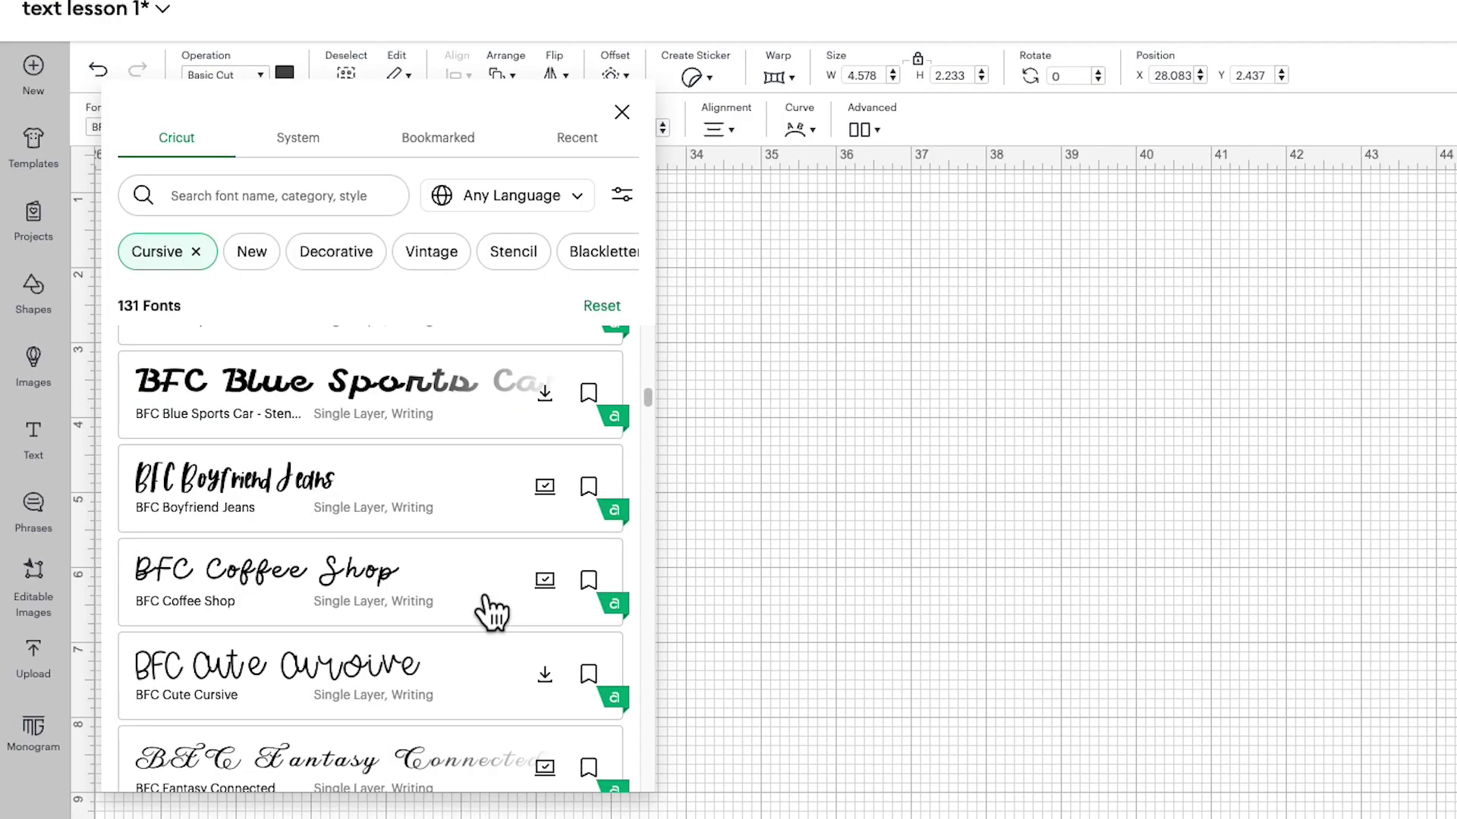
scroll(492, 611, down, 2)
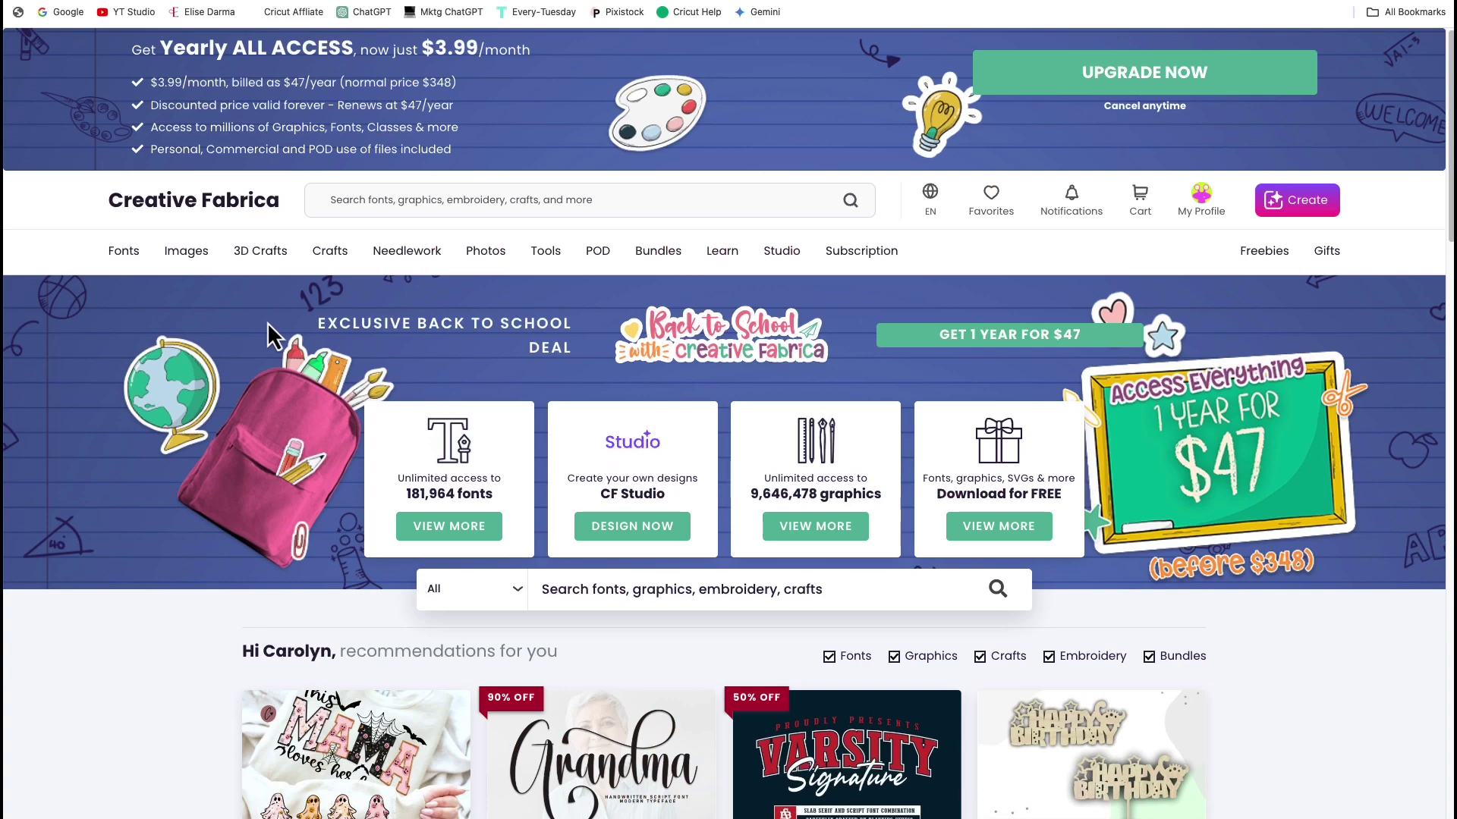
Open the $1.20 Grandma Font product page and confirm it lists Cricut and Silhouette compatibility
scroll(343, 406, down, 5)
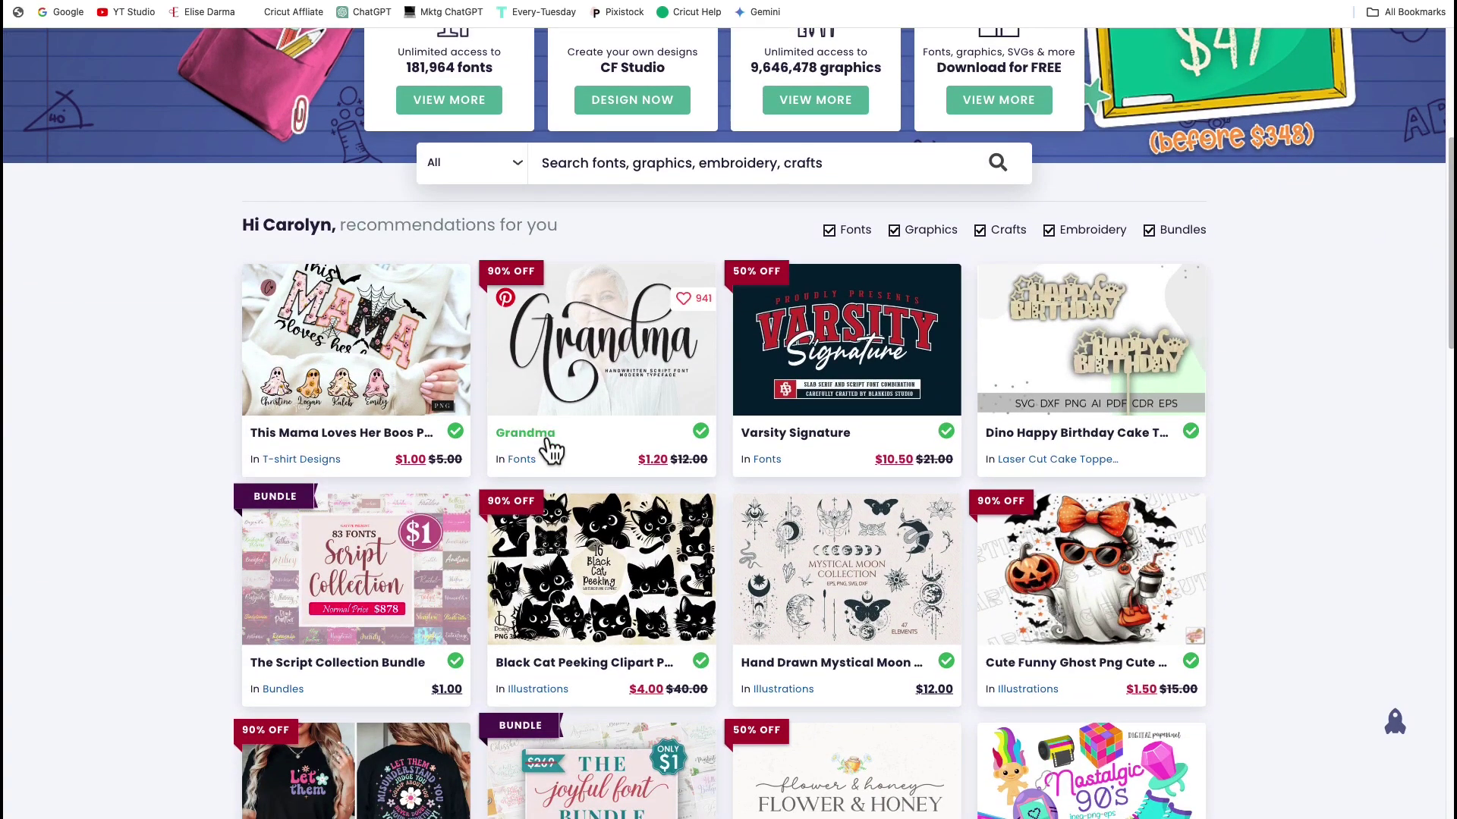
click(546, 442)
scroll(437, 540, down, 3)
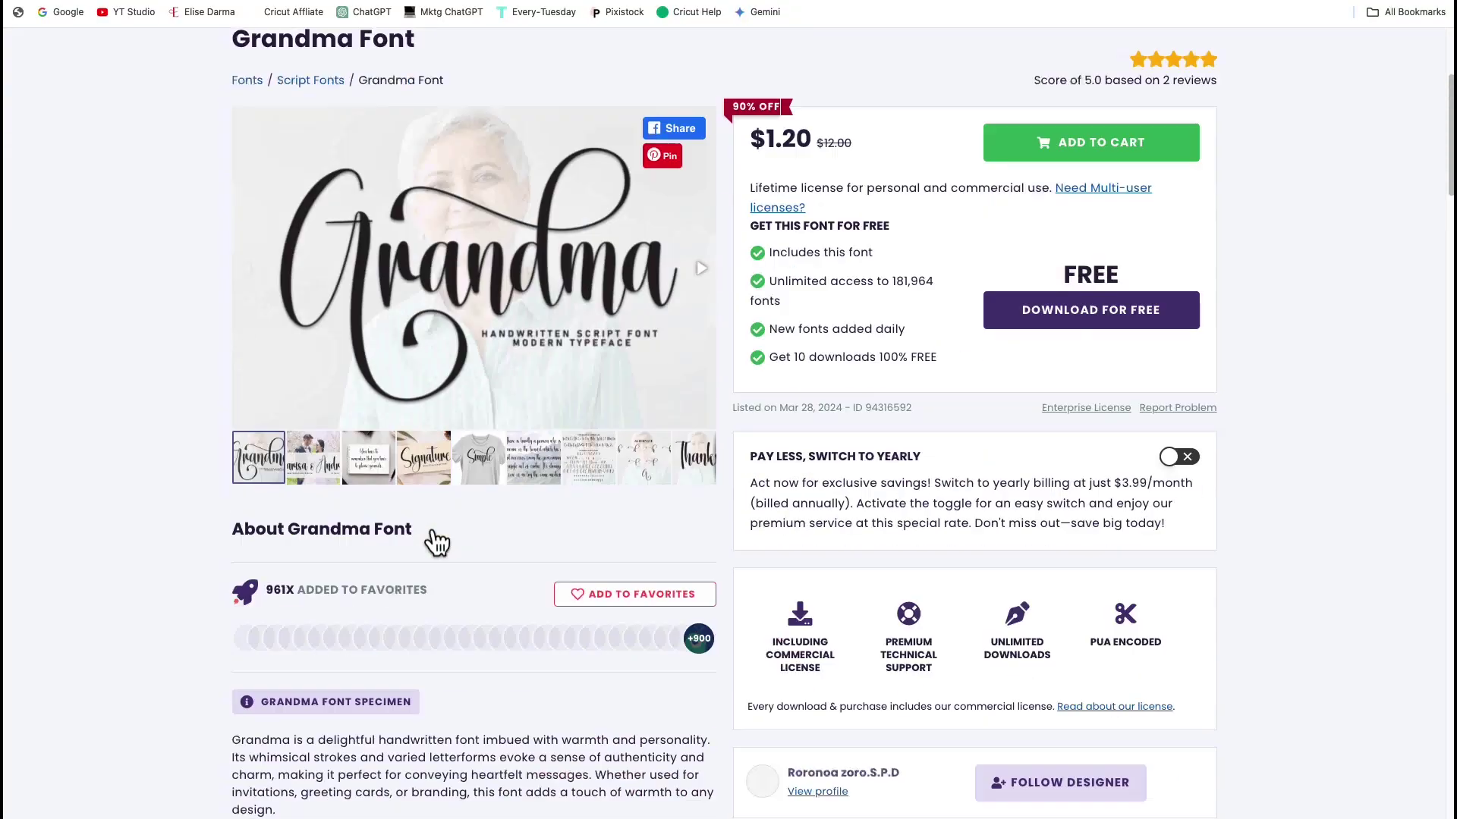
scroll(436, 543, down, 7)
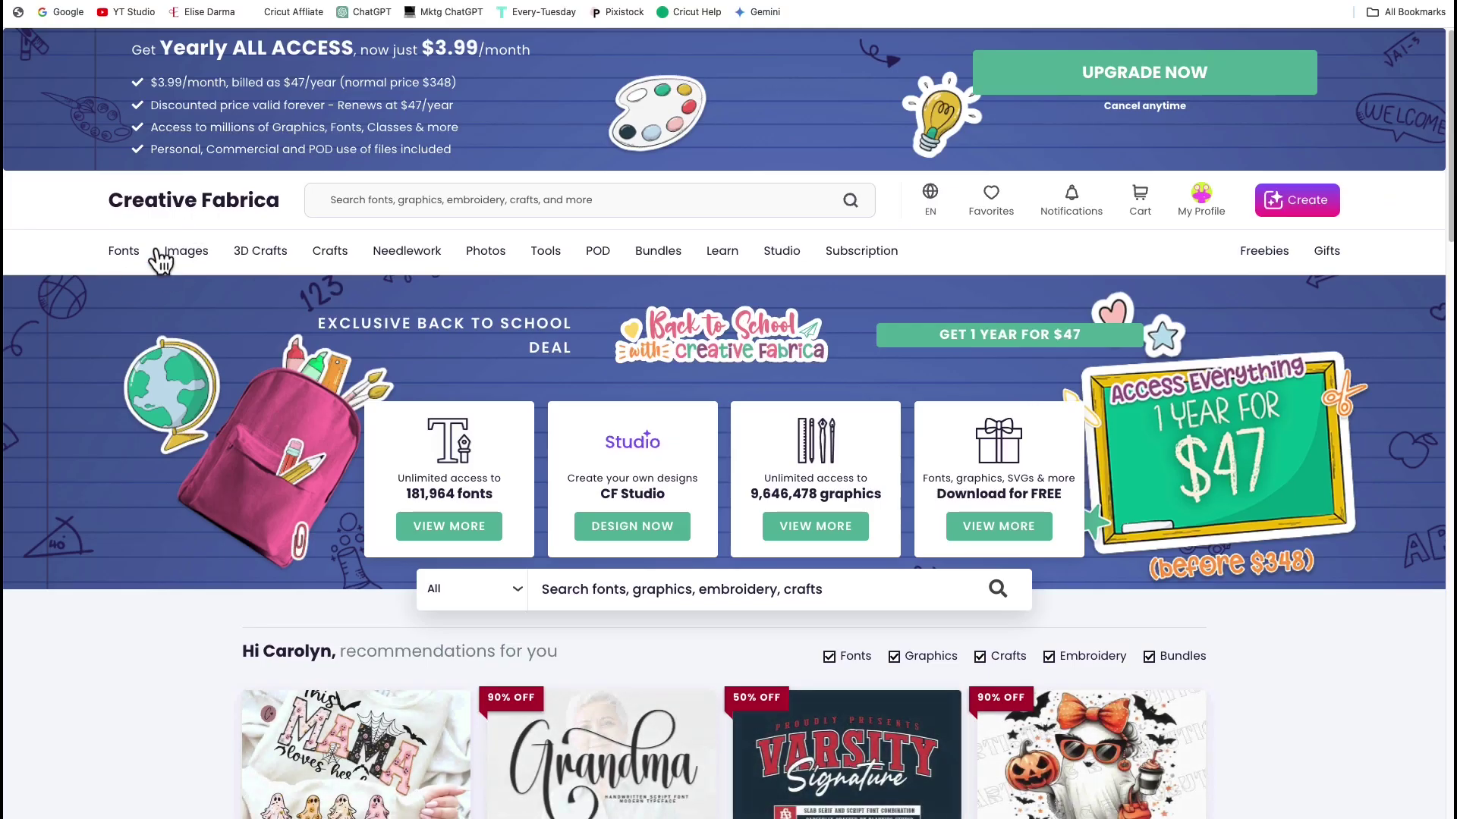
Browse the Script Fonts category, then filter Freebies down to Free Fonts
mouse_move(125, 264)
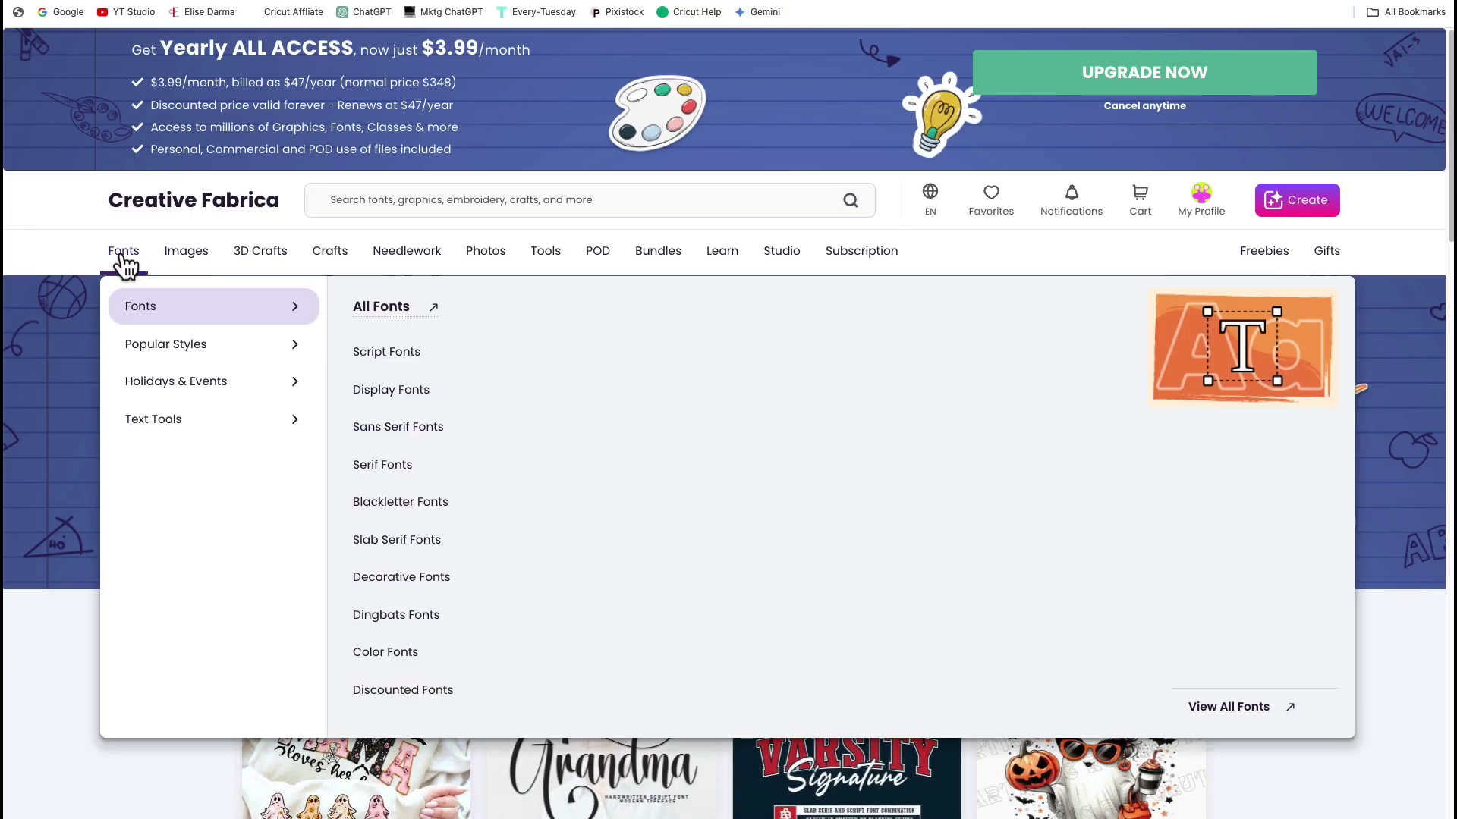
click(125, 264)
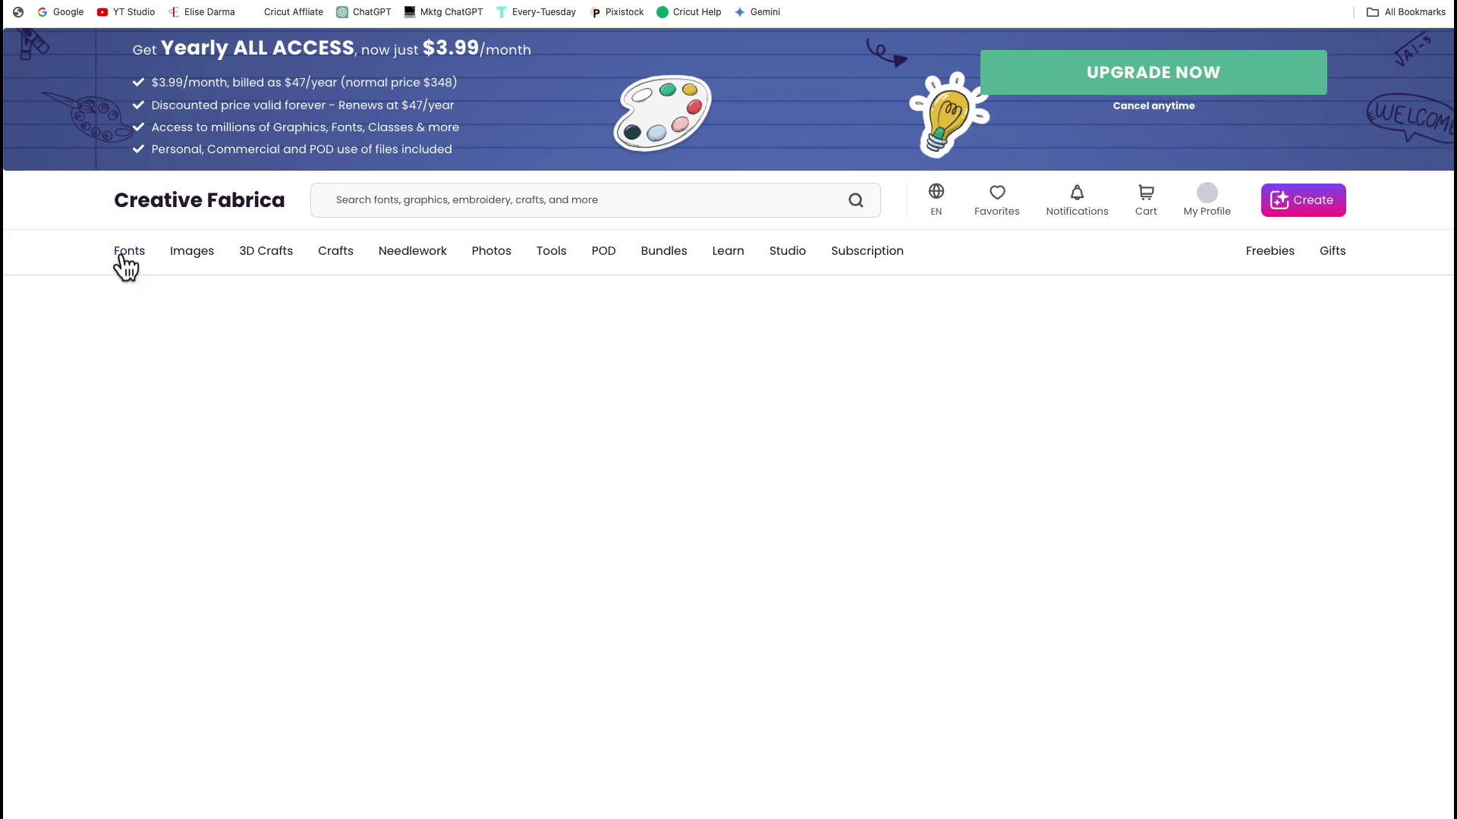
scroll(144, 465, down, 3)
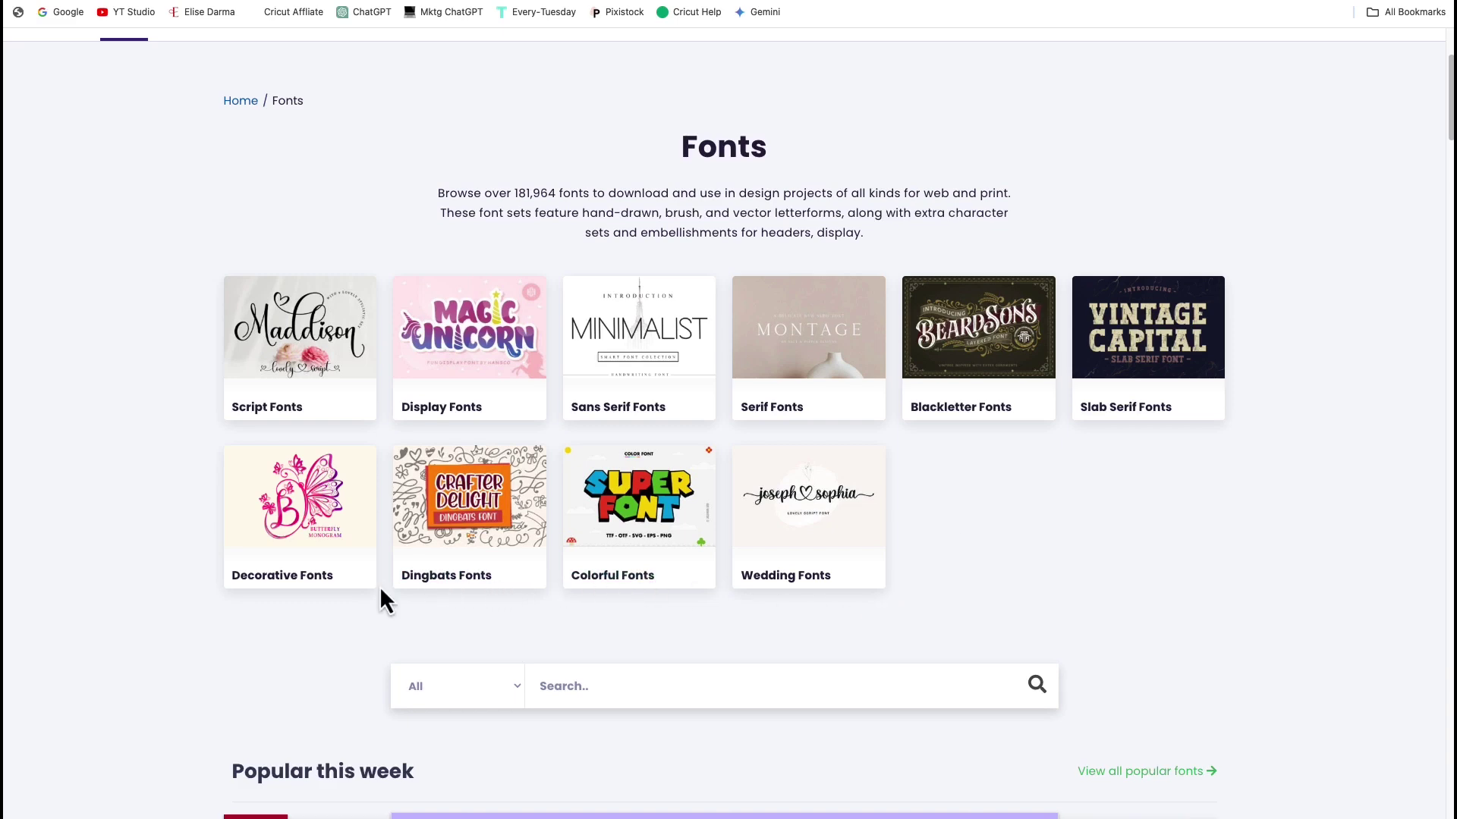
click(303, 356)
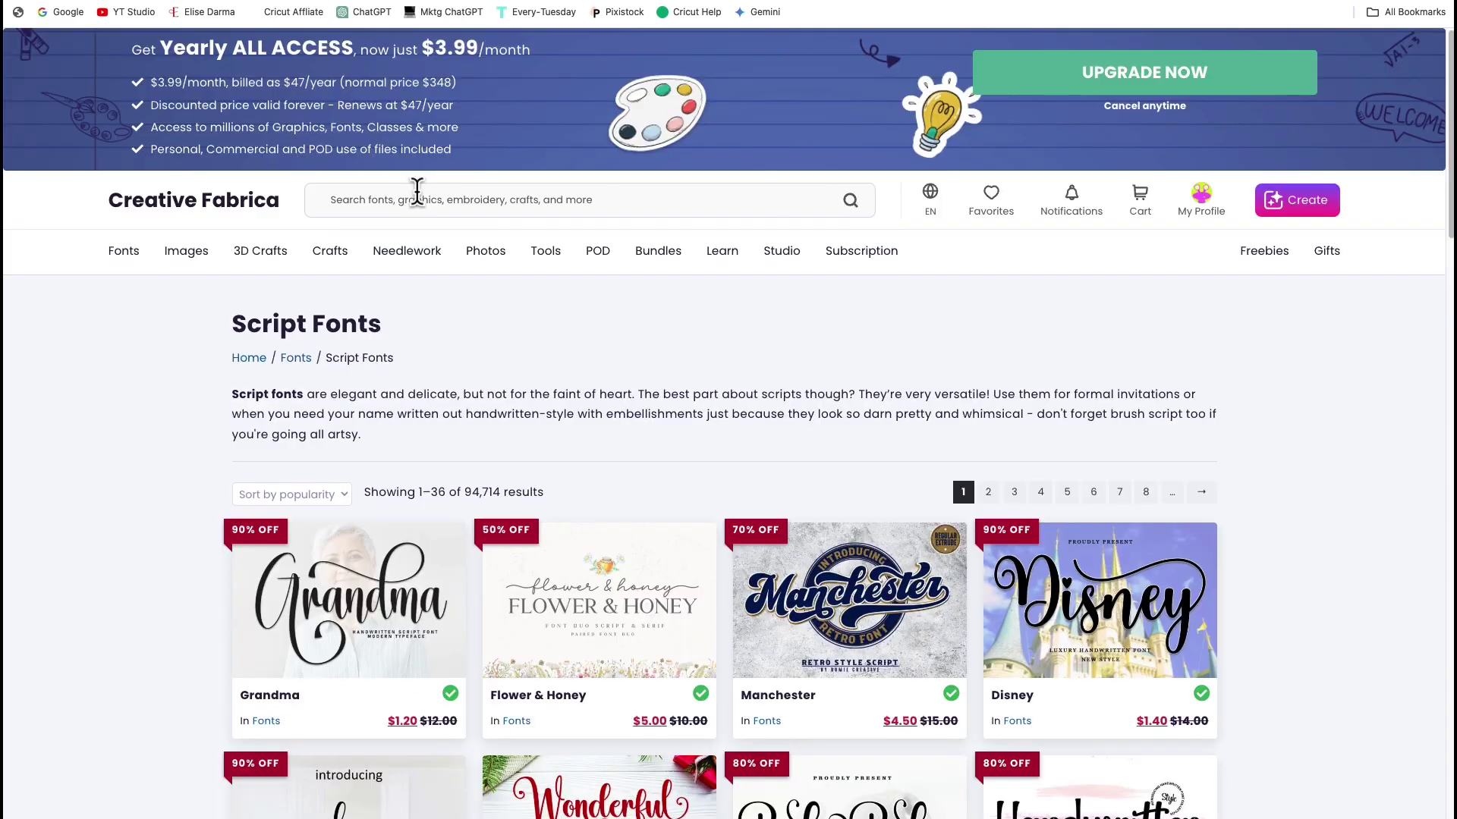
click(1261, 258)
mouse_move(1264, 266)
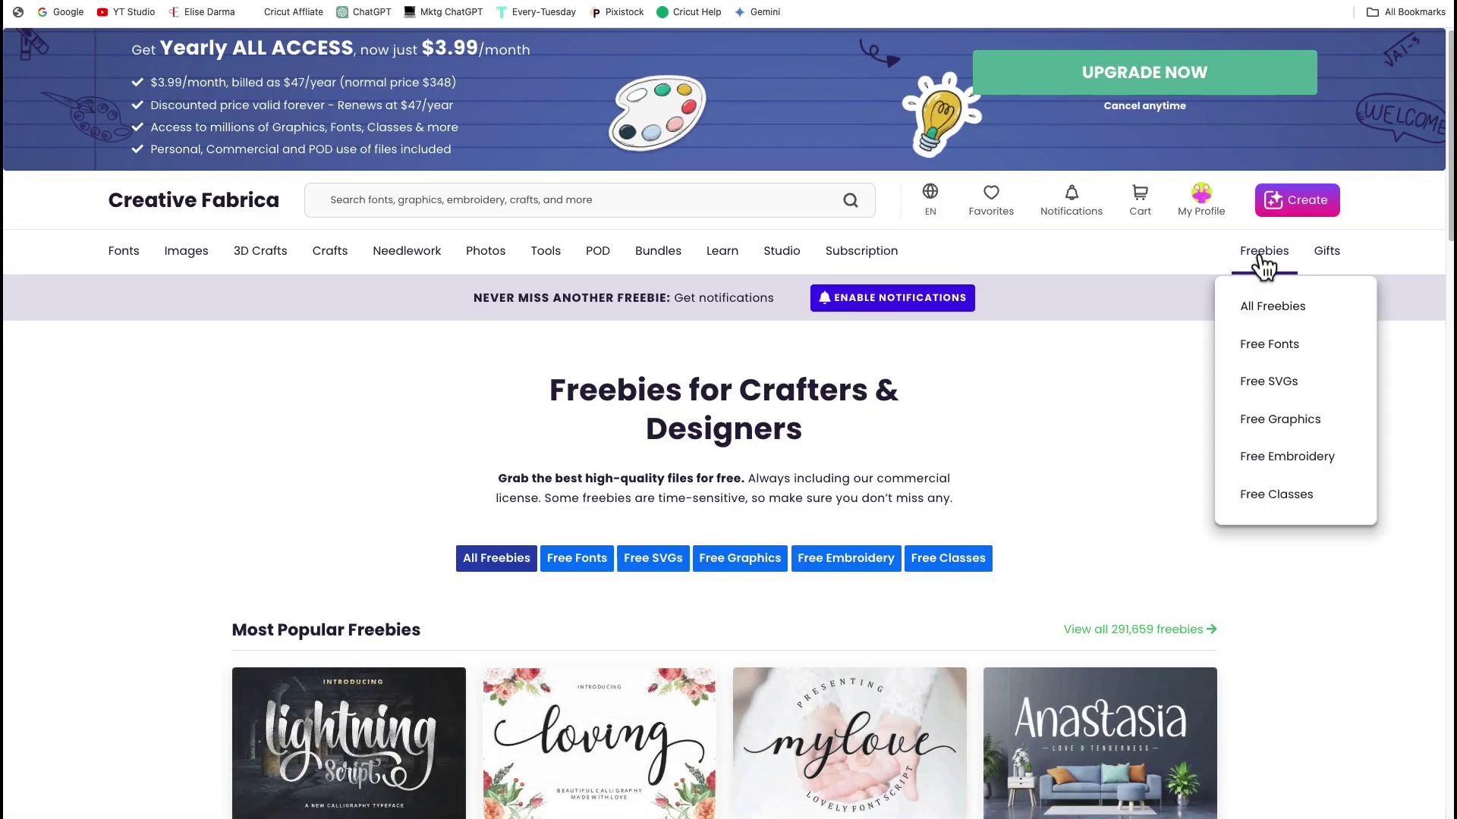
click(1259, 353)
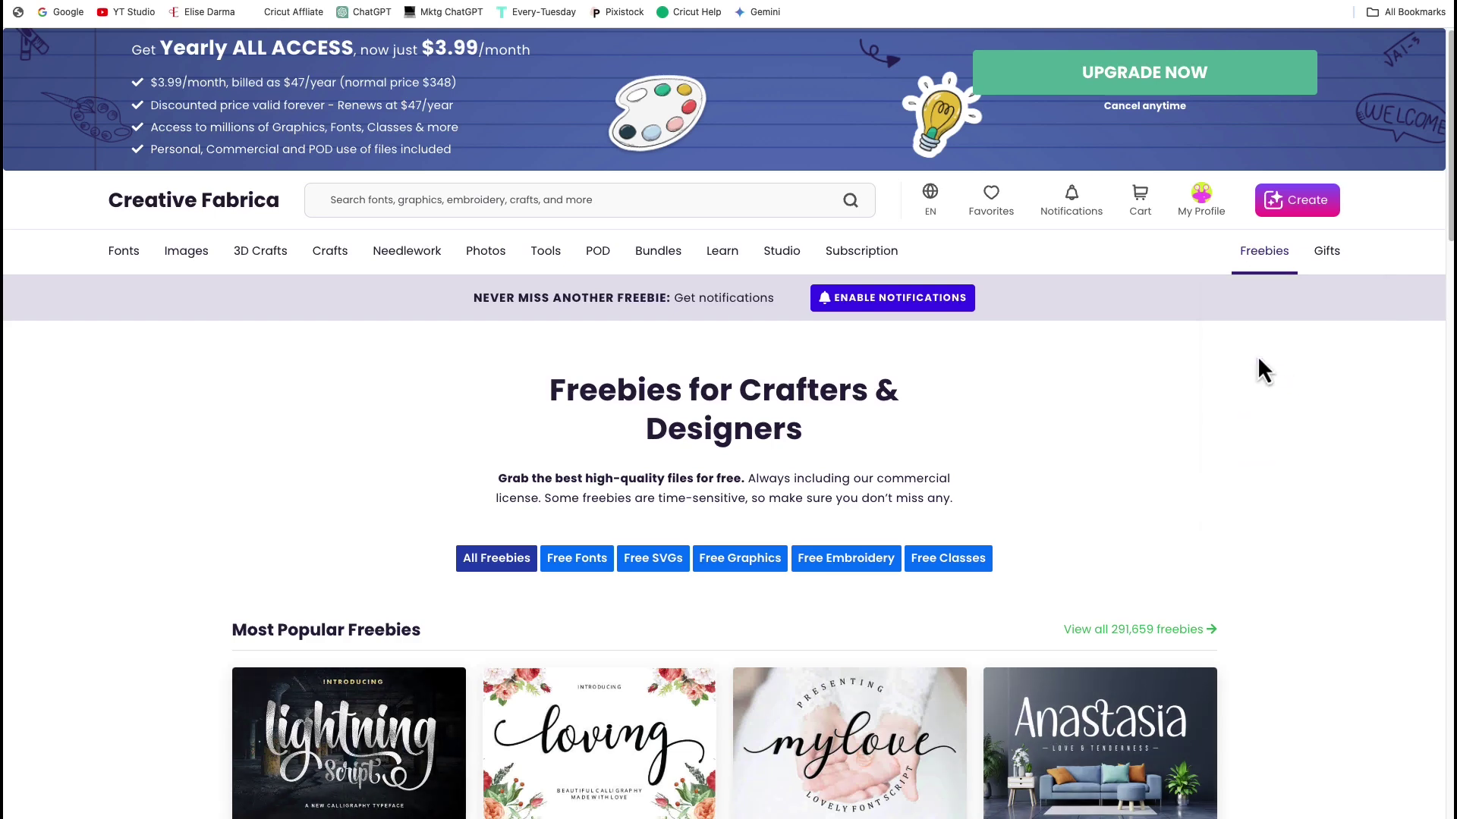
scroll(1012, 312, down, 4)
scroll(1012, 312, down, 2)
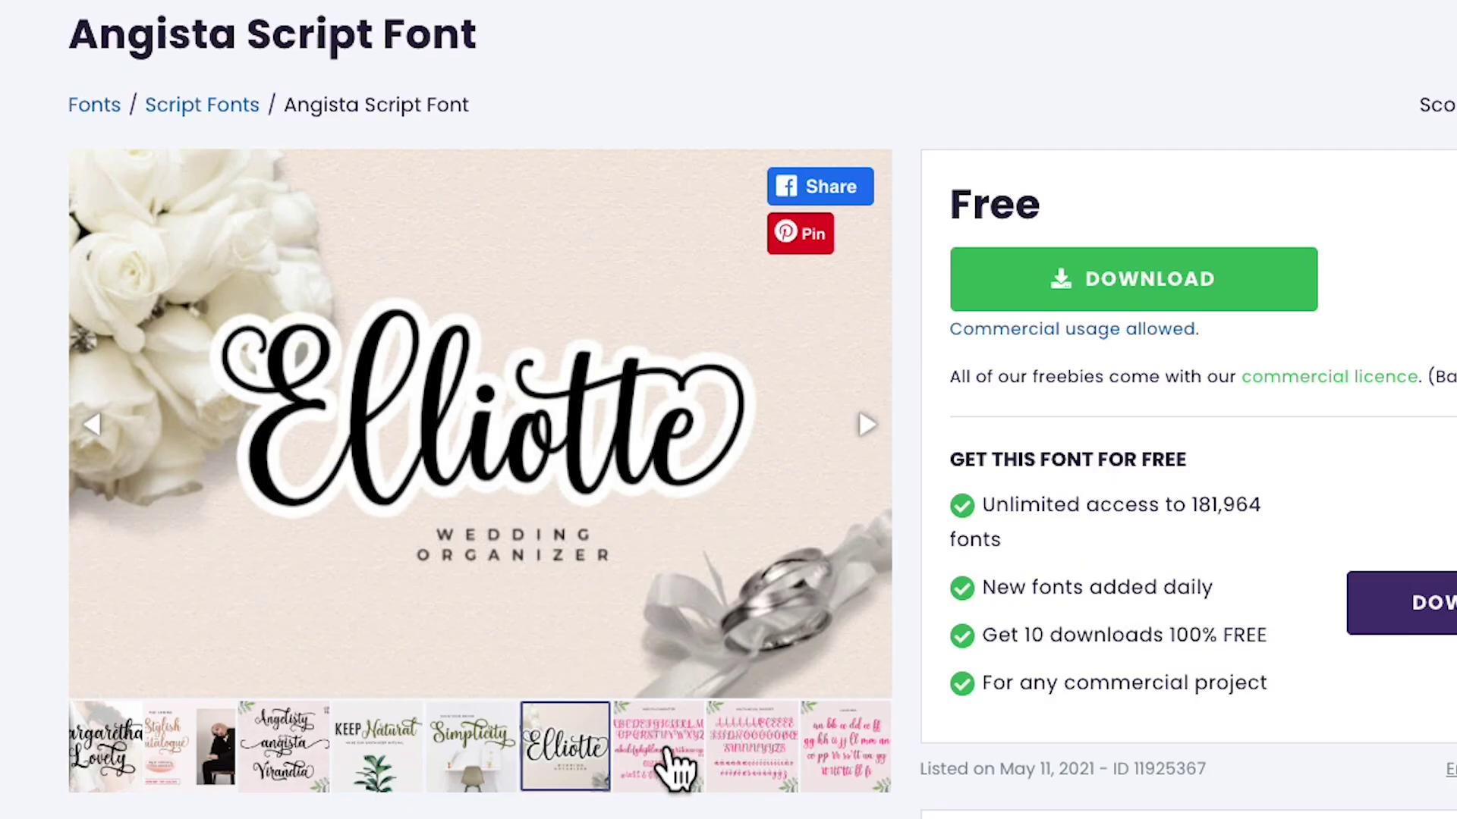
Preview Angista Script's character set, accented characters and ligatures, then check its compatibility
click(659, 755)
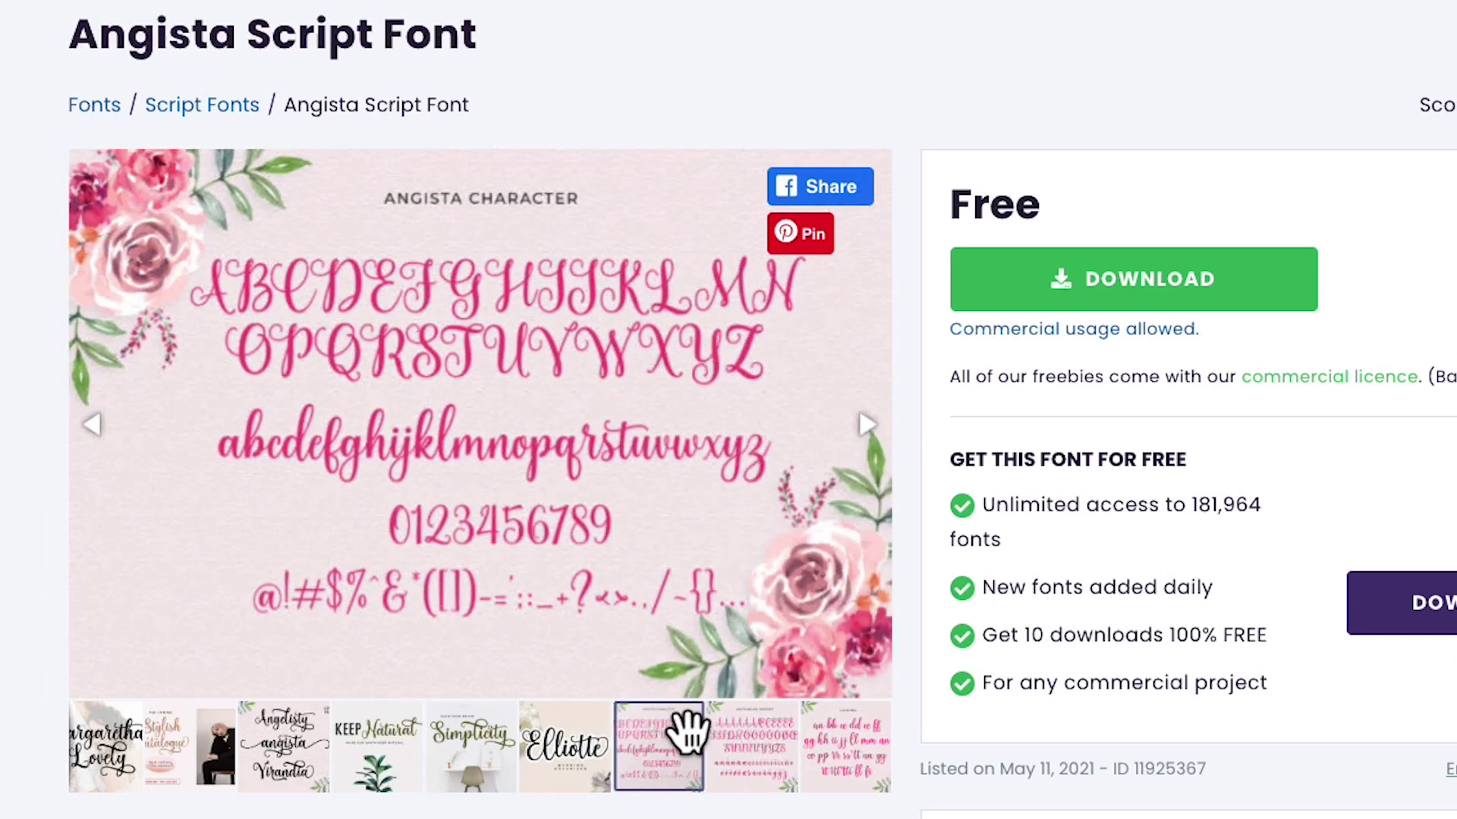
click(751, 786)
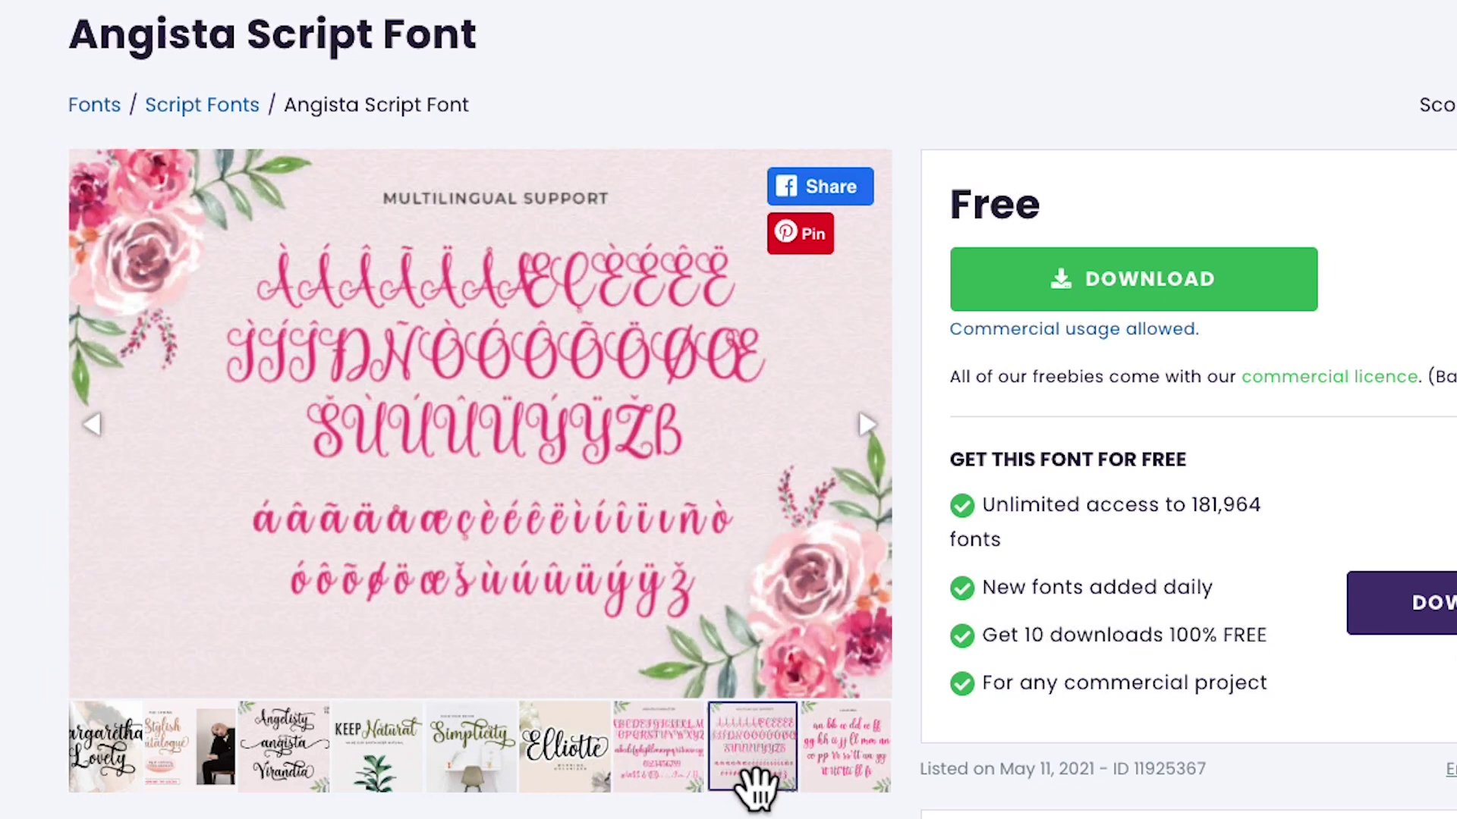
click(846, 764)
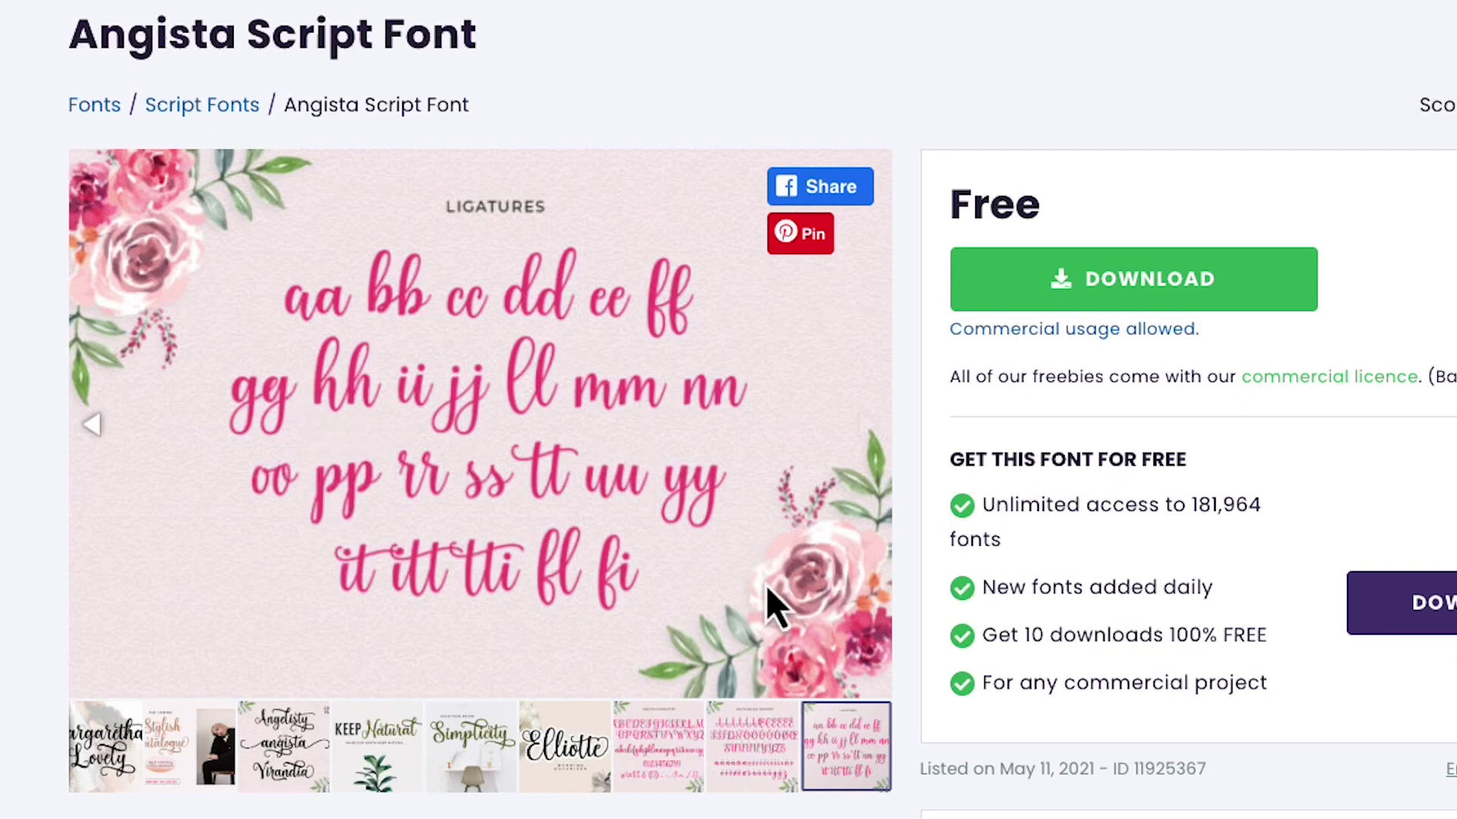
scroll(627, 535, down, 1)
scroll(627, 535, down, 15)
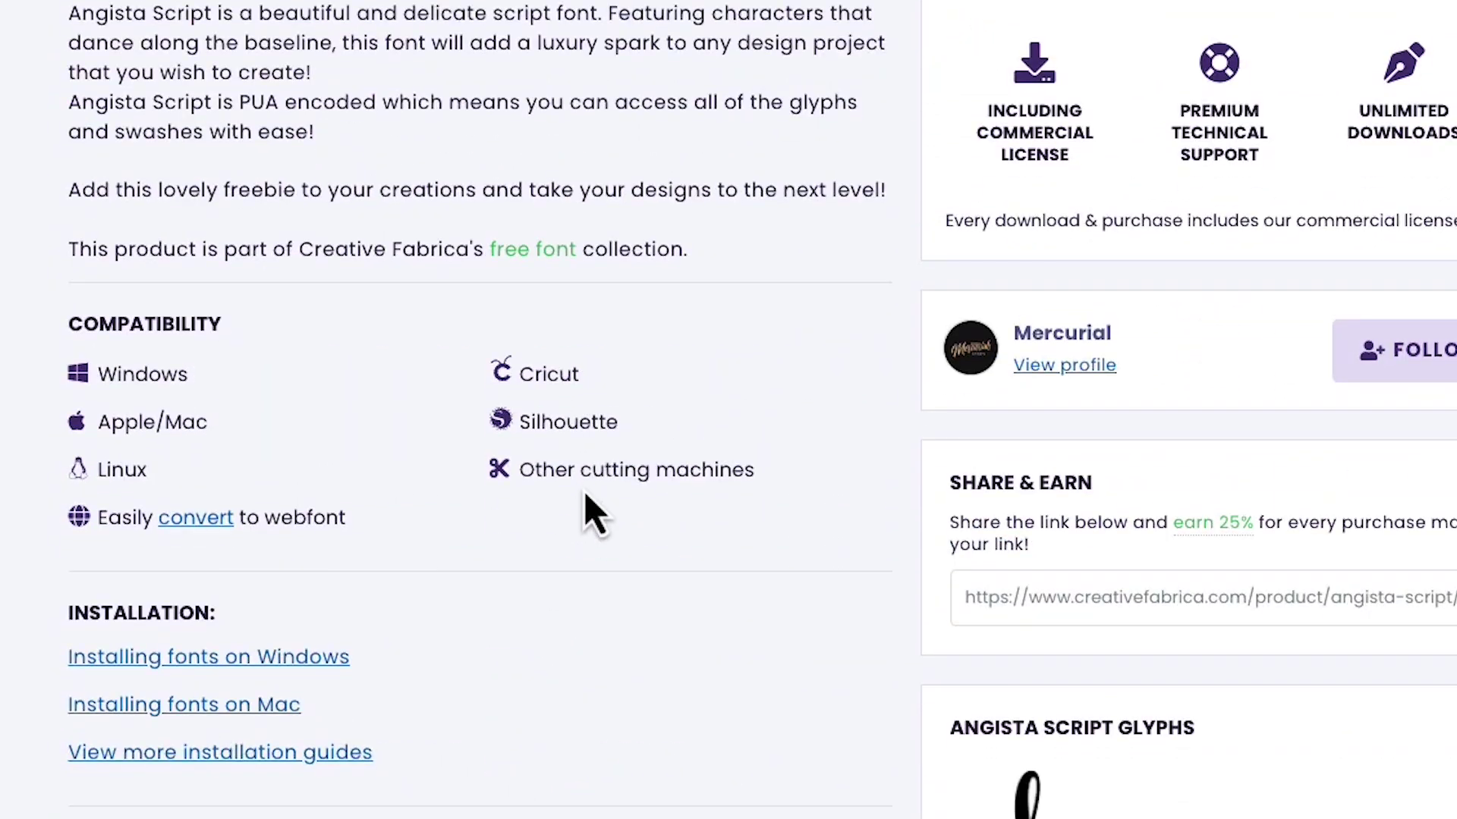
scroll(586, 495, down, 1)
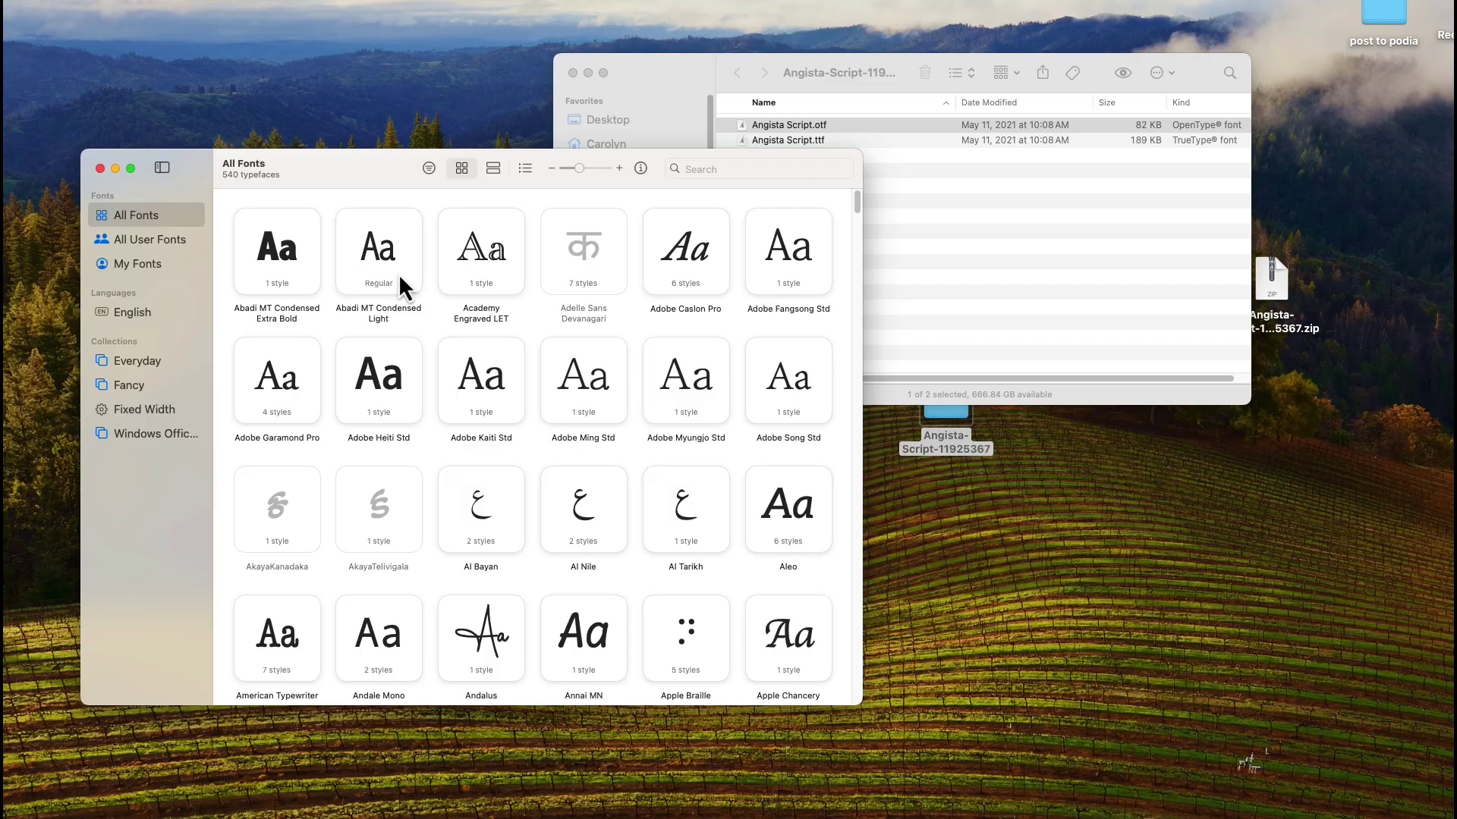
Install Angista Script.otf into Font Book and scroll through its glyph repertoire
click(429, 169)
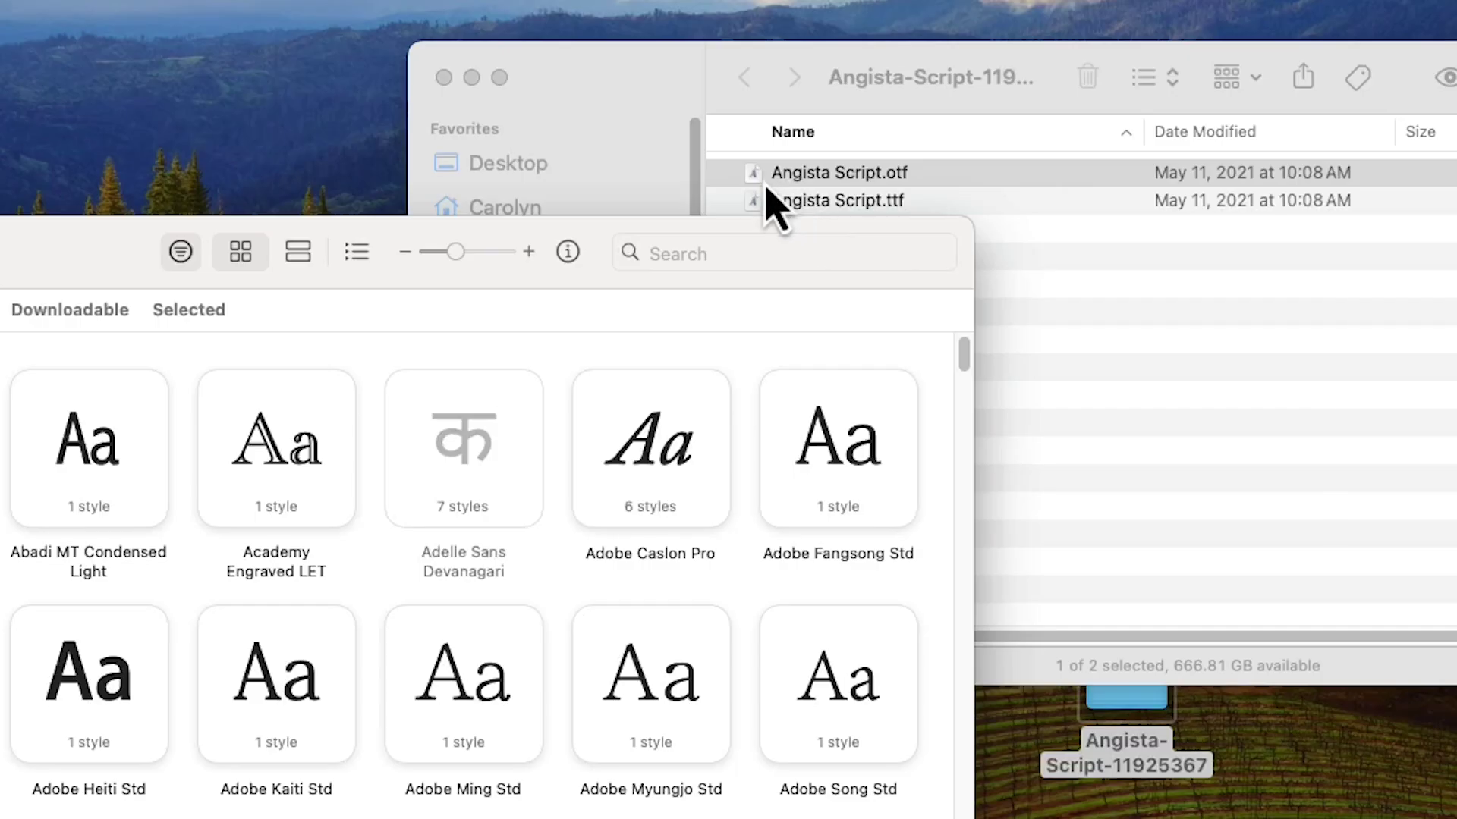
click(745, 128)
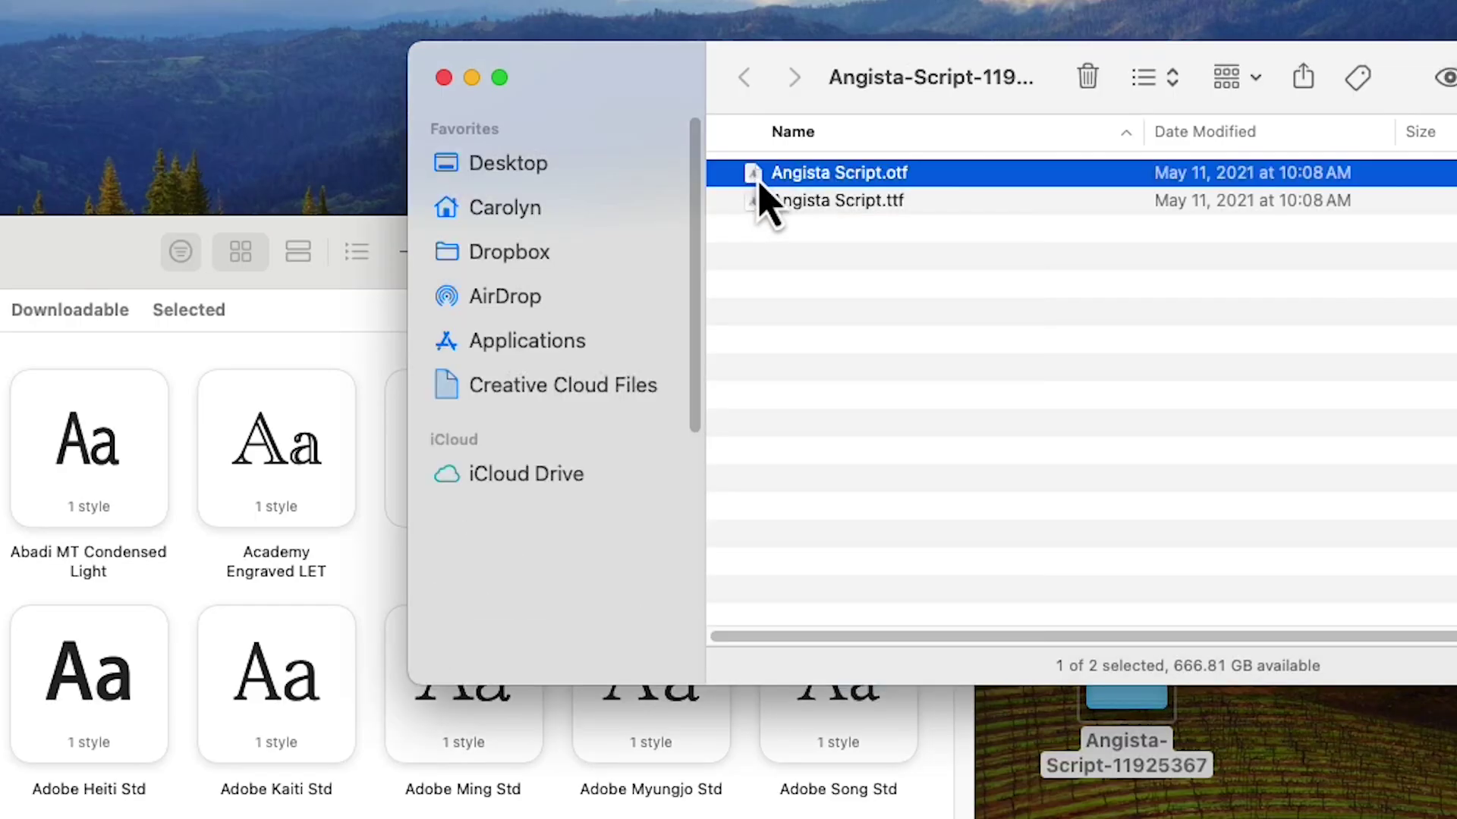
drag(758, 183, 125, 603)
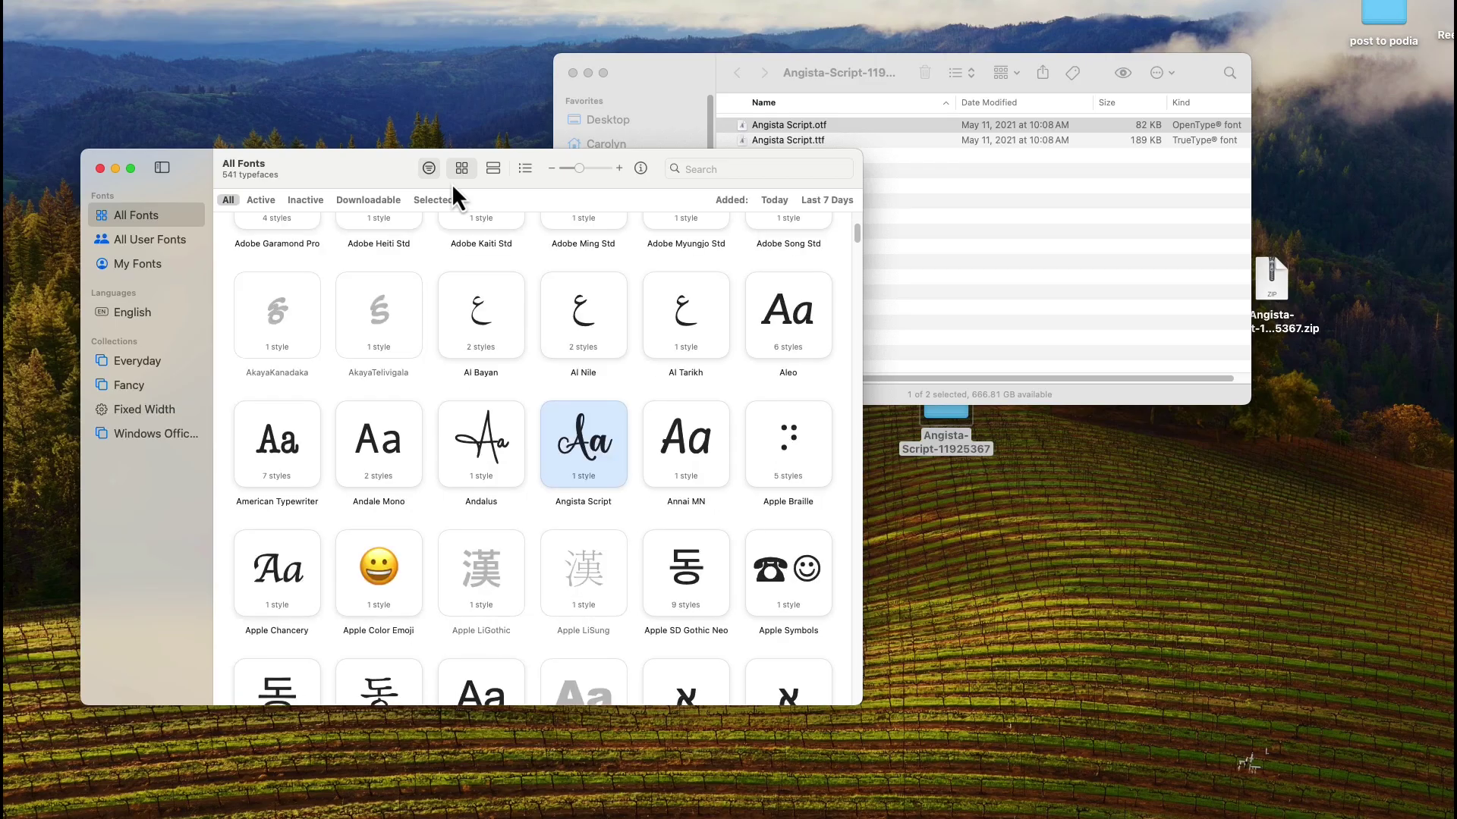
double_click(596, 464)
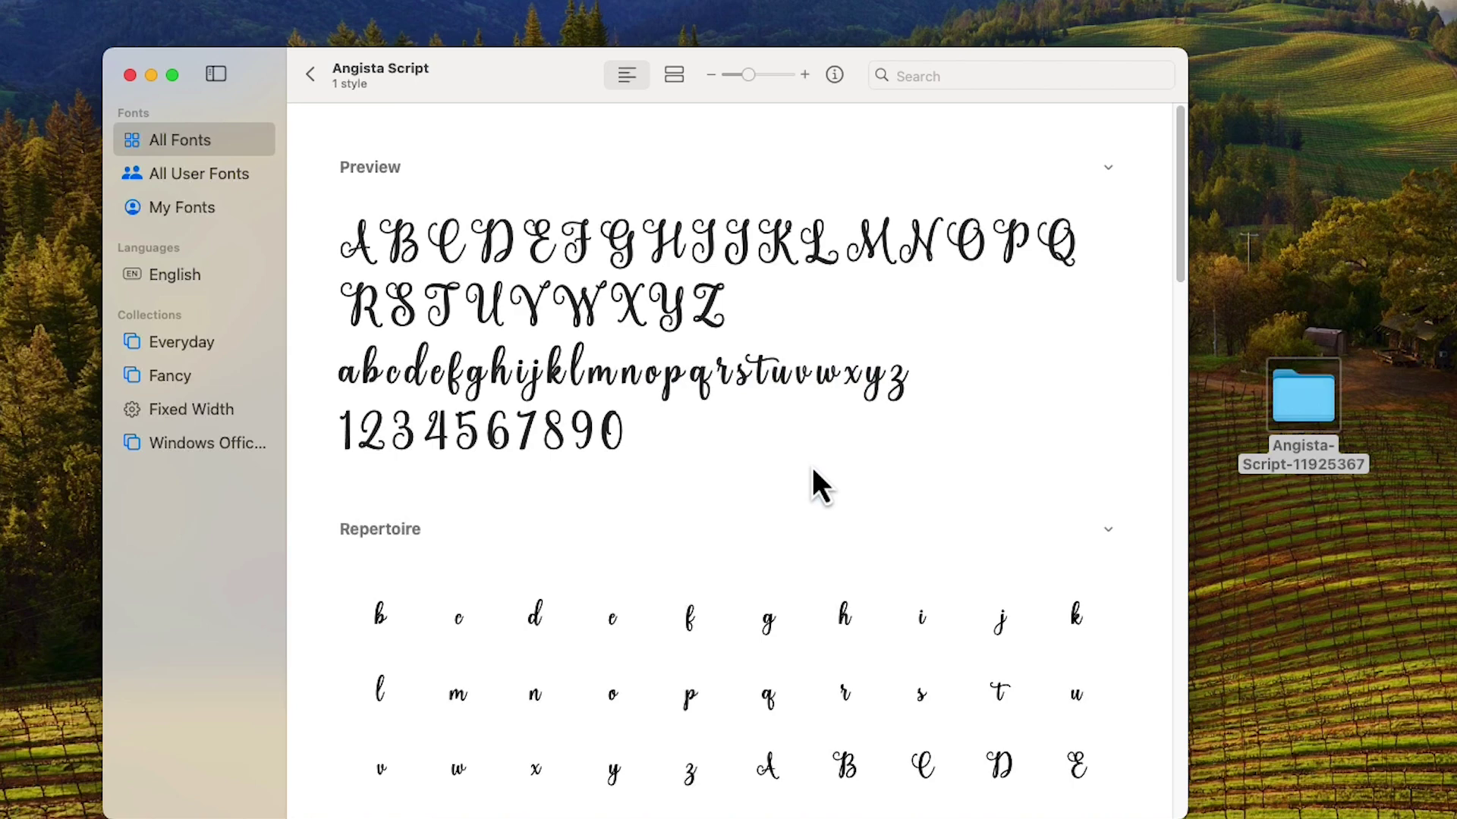
scroll(812, 486, down, 8)
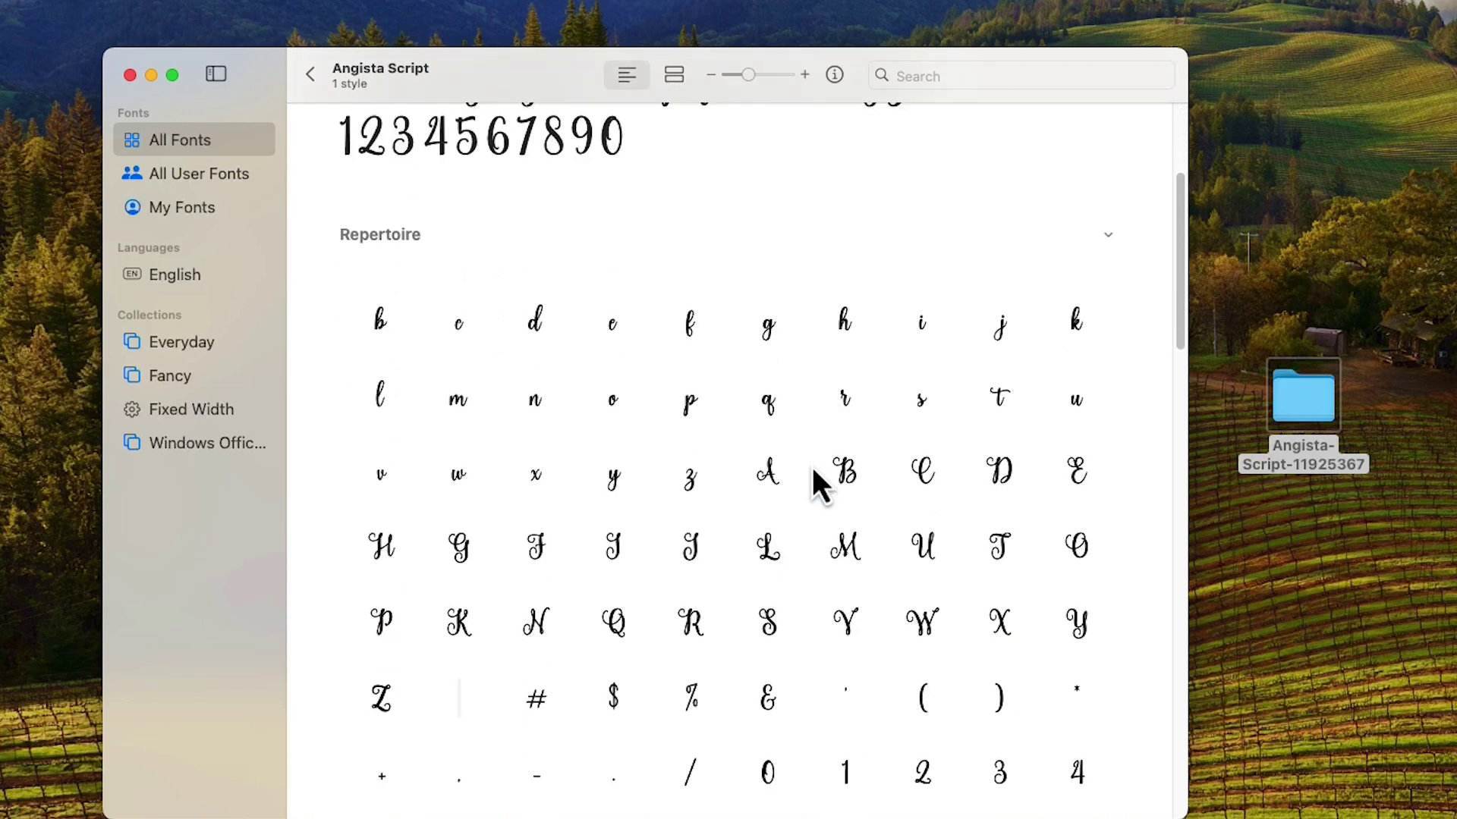
scroll(812, 485, down, 1)
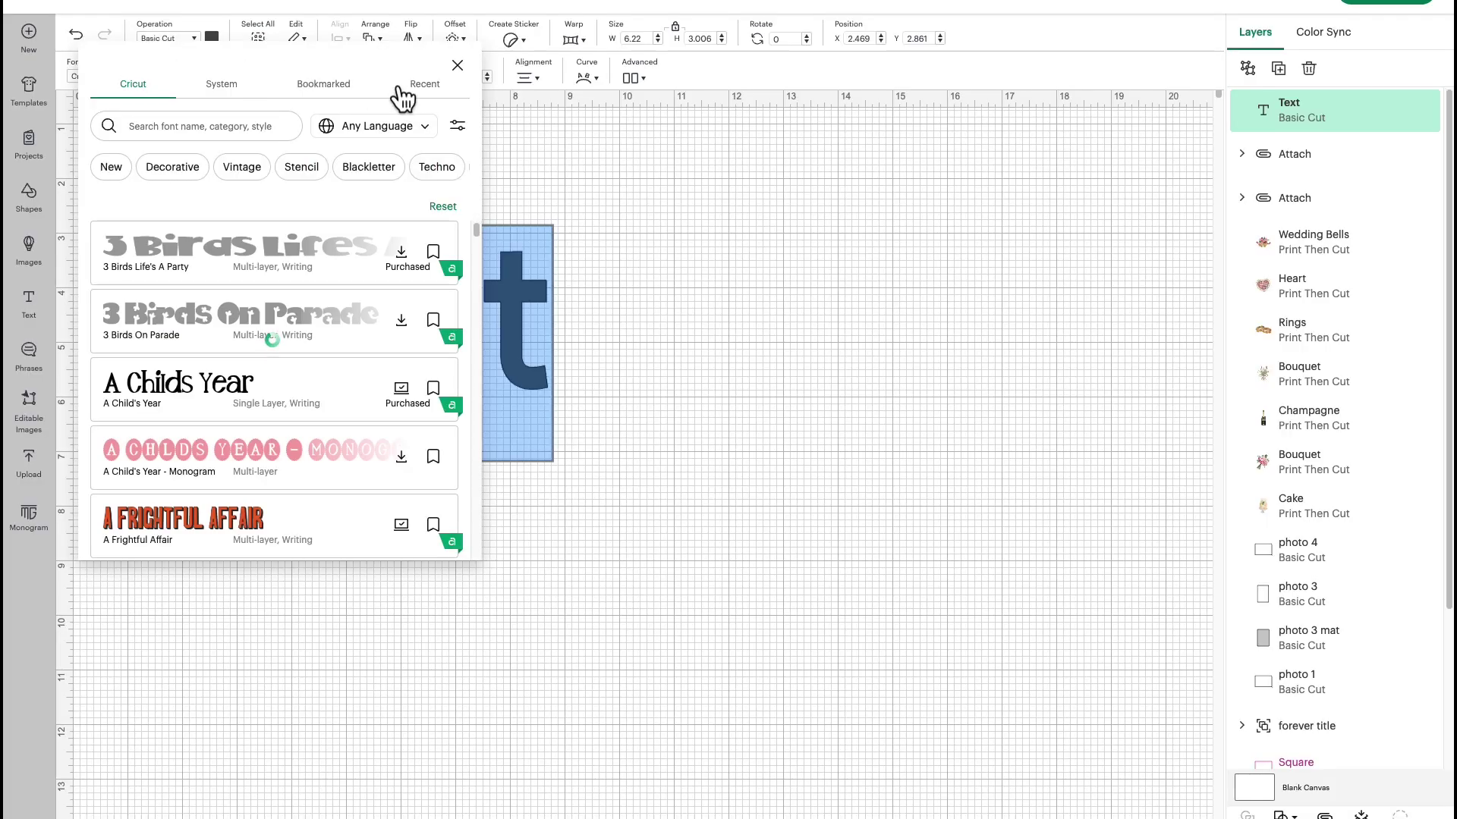
Search the System fonts for 'angis' and apply Angista Script to the sample text
click(221, 84)
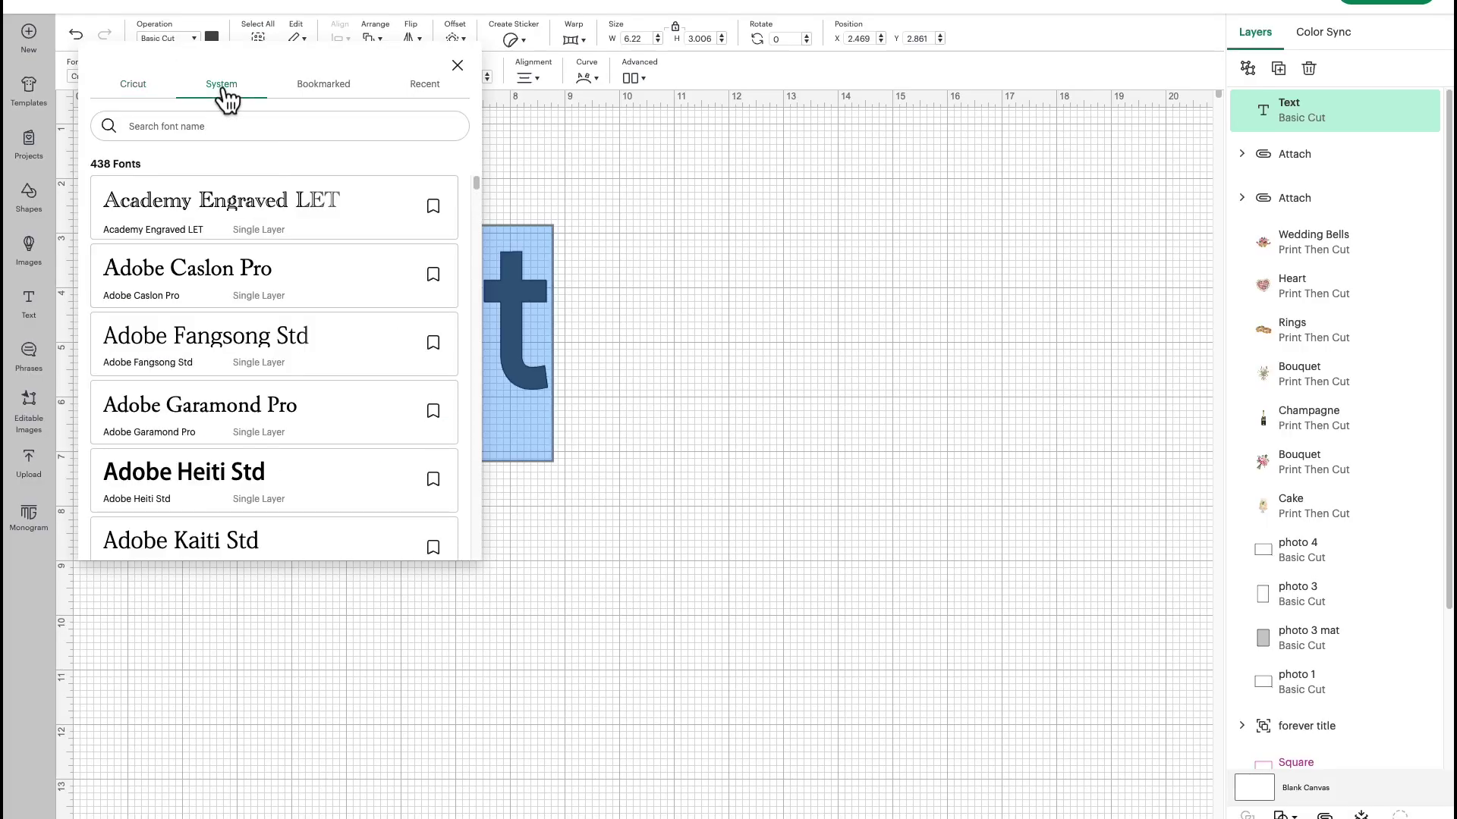
click(198, 126)
text(angis)
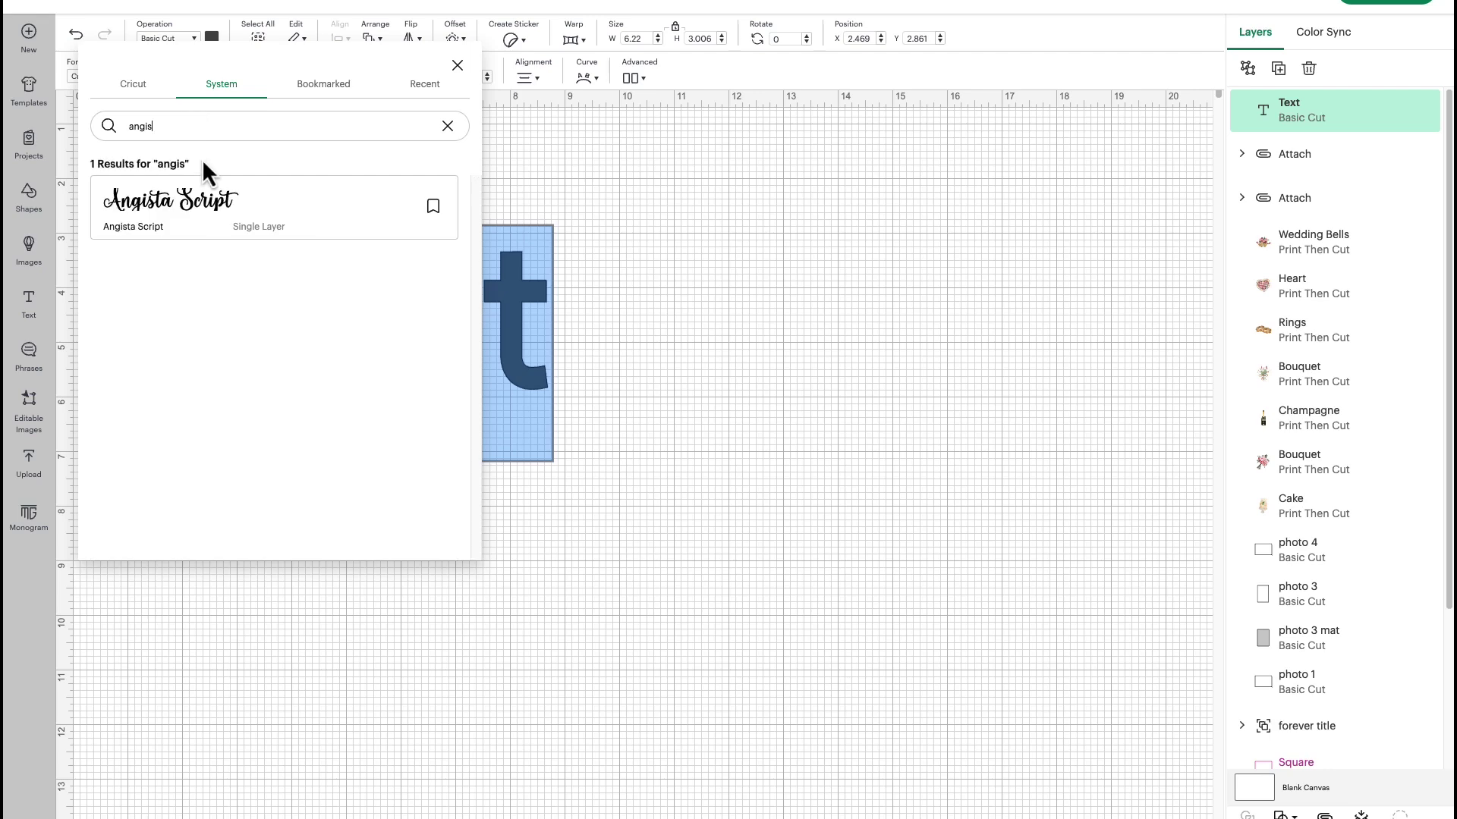
click(184, 195)
click(730, 359)
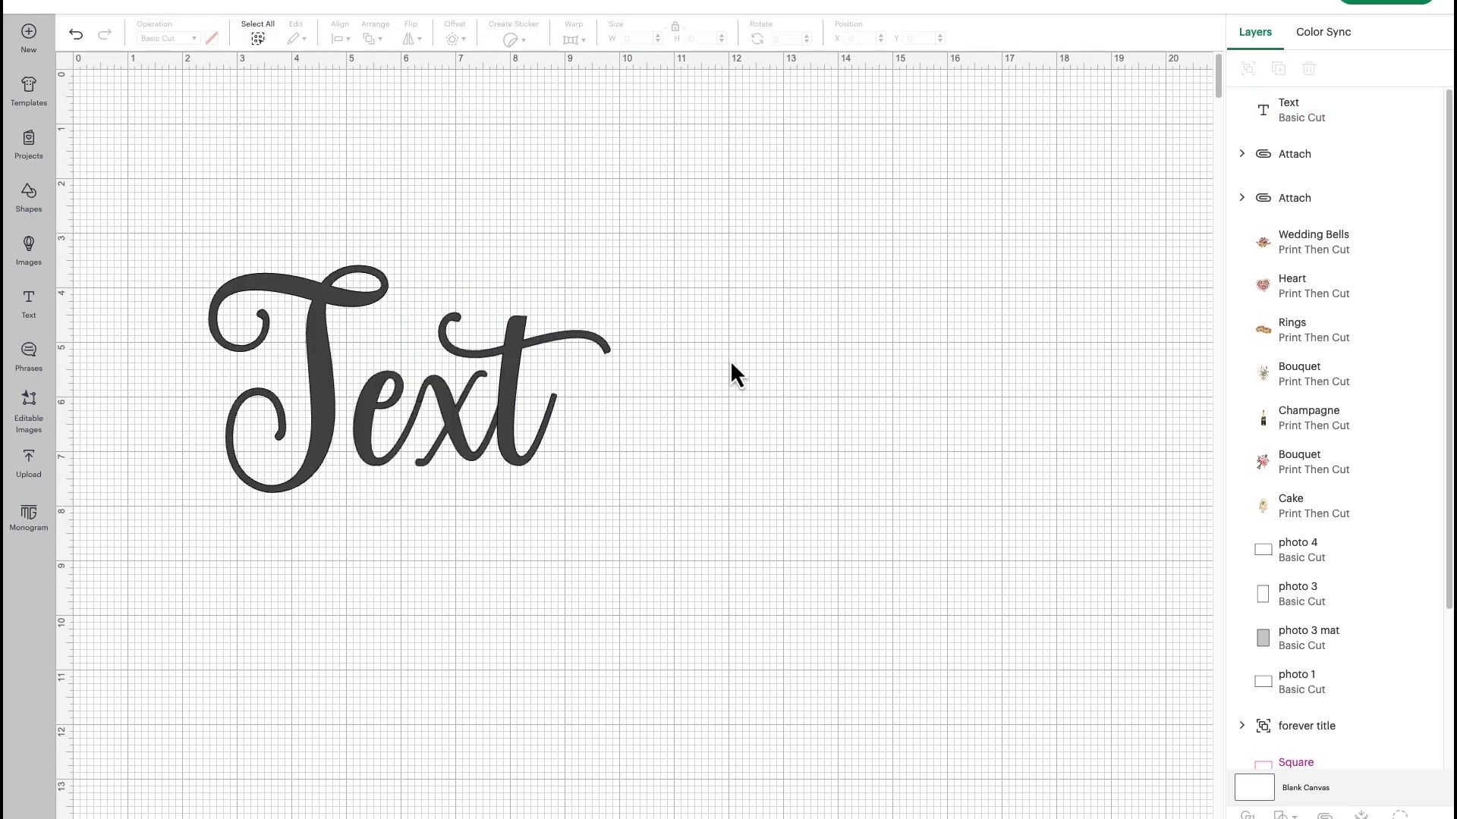
Rewrite the sample word as 'Hello', then 'laugh', and bring up Font Book's glyphs
double_click(390, 425)
text(Hello)
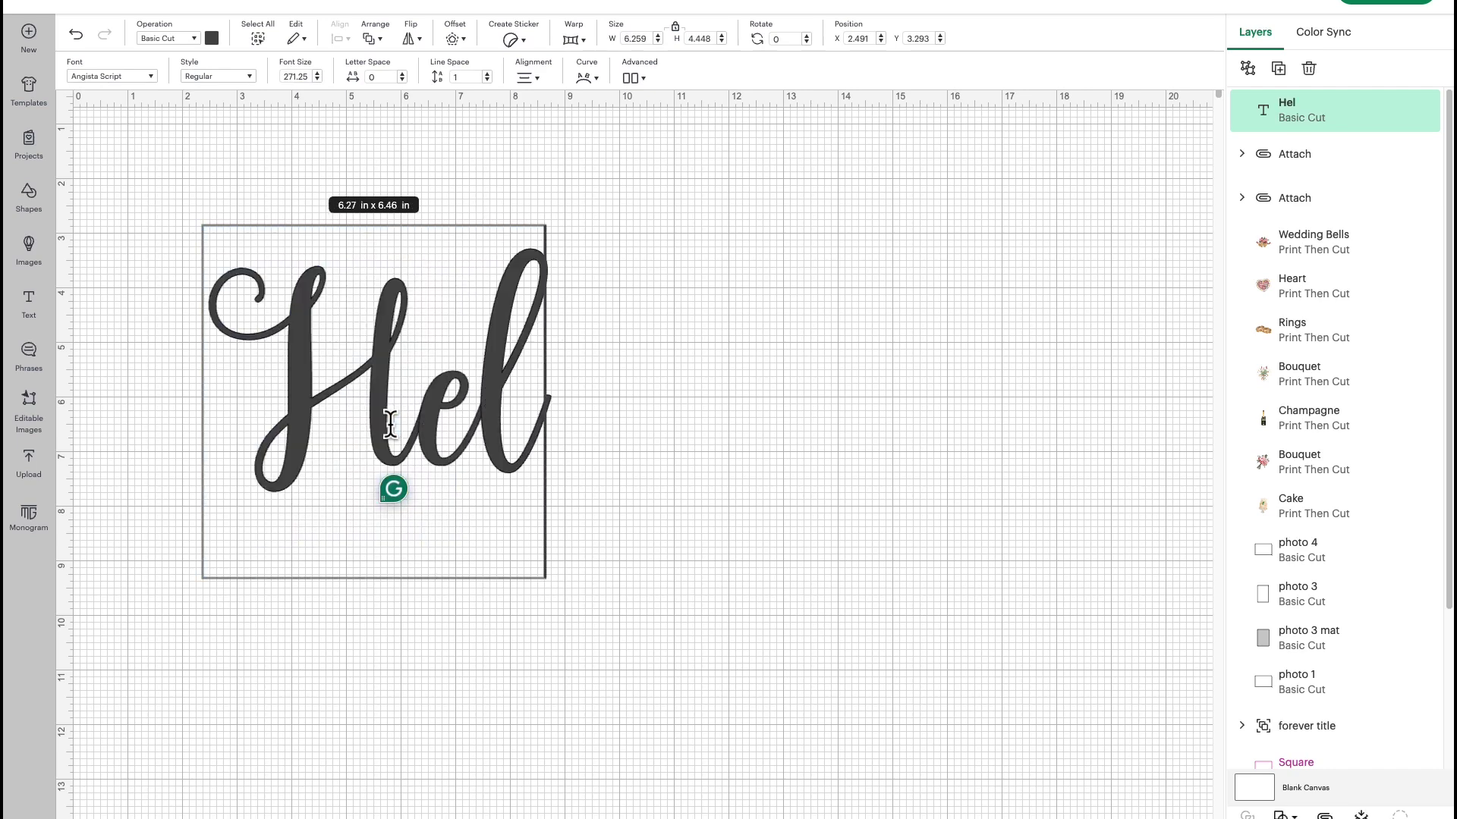
click(860, 451)
double_click(549, 378)
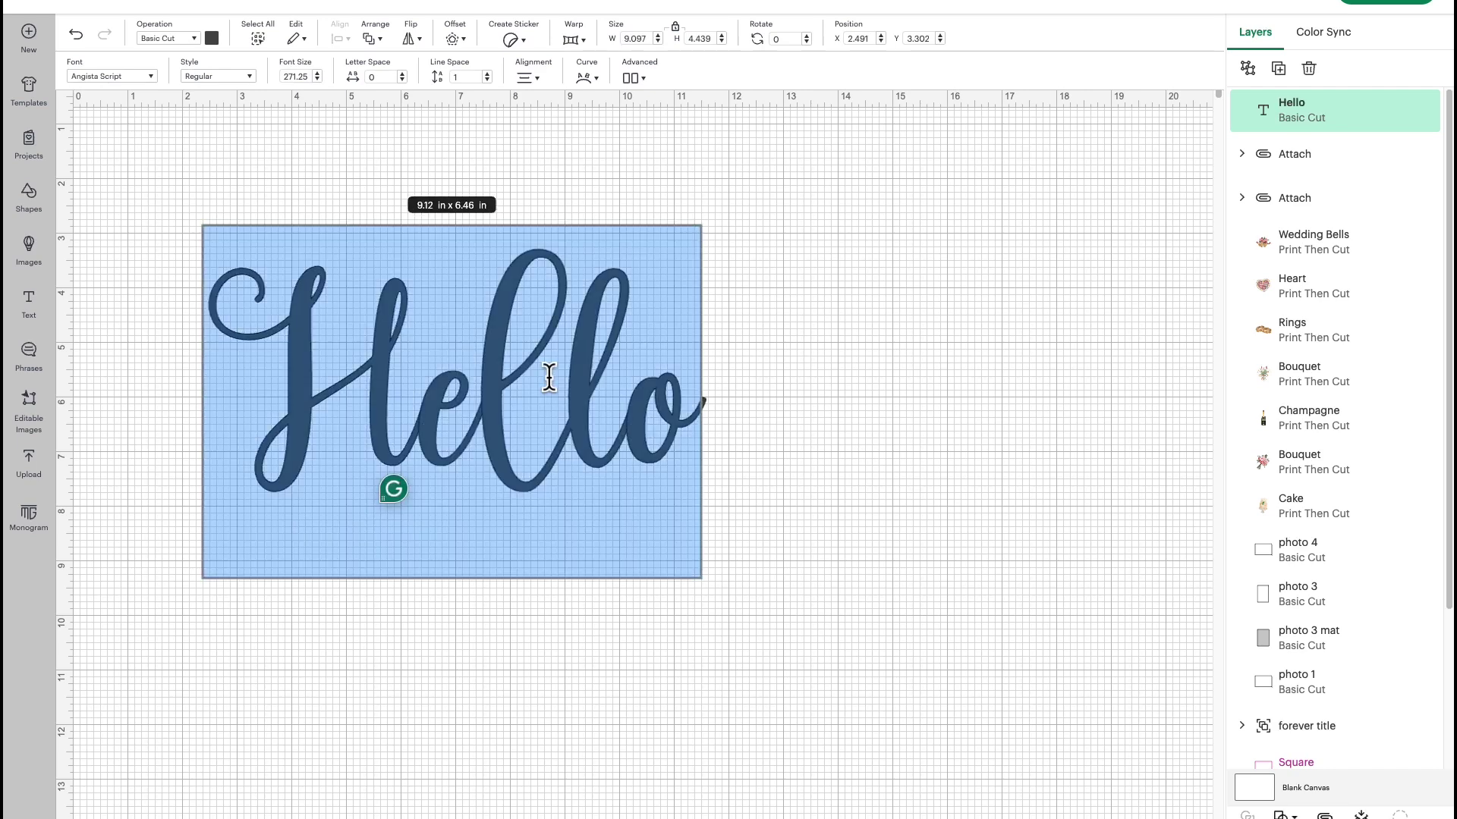
text(laugh)
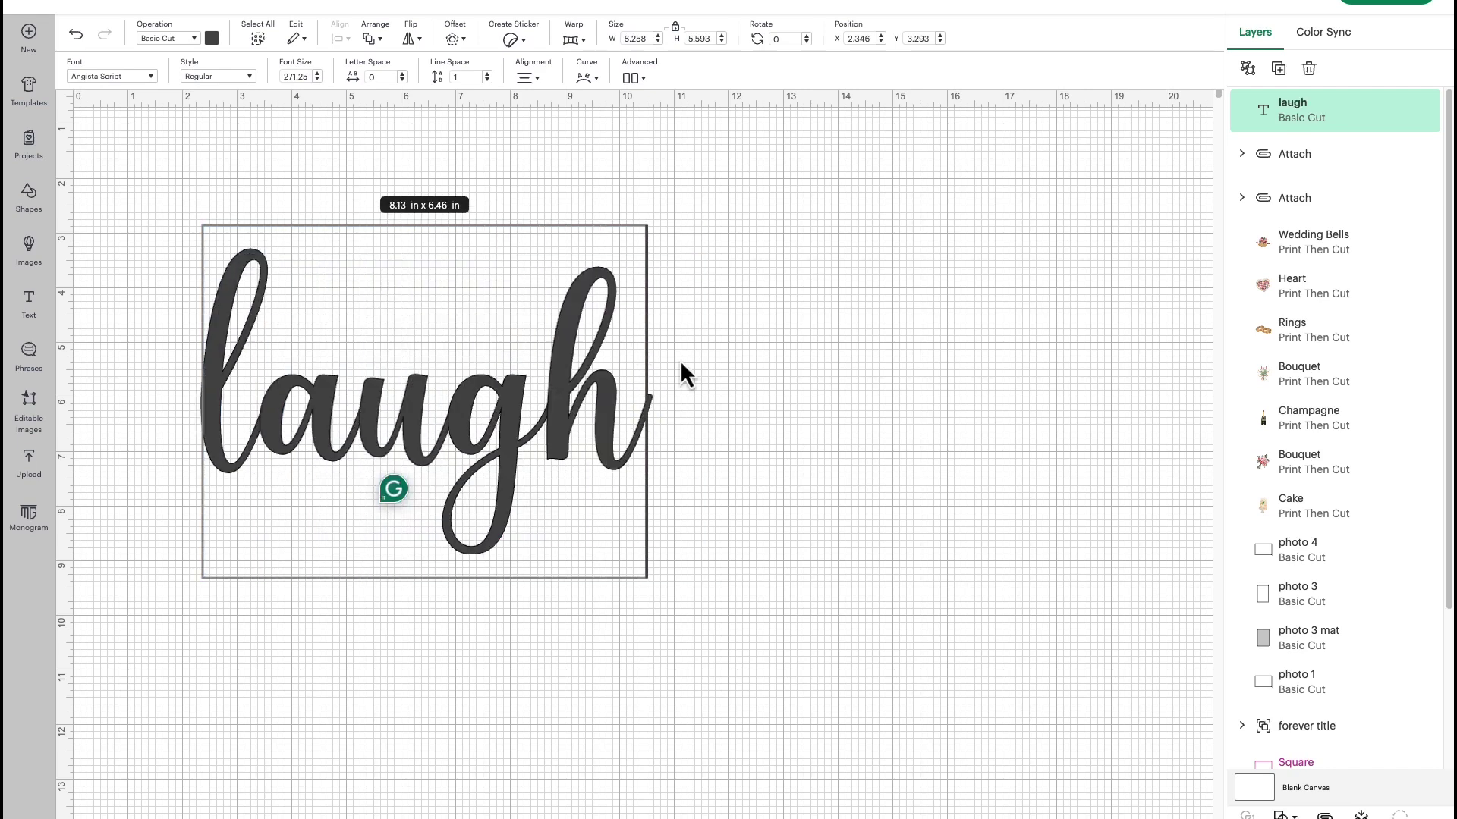
click(762, 360)
click(762, 358)
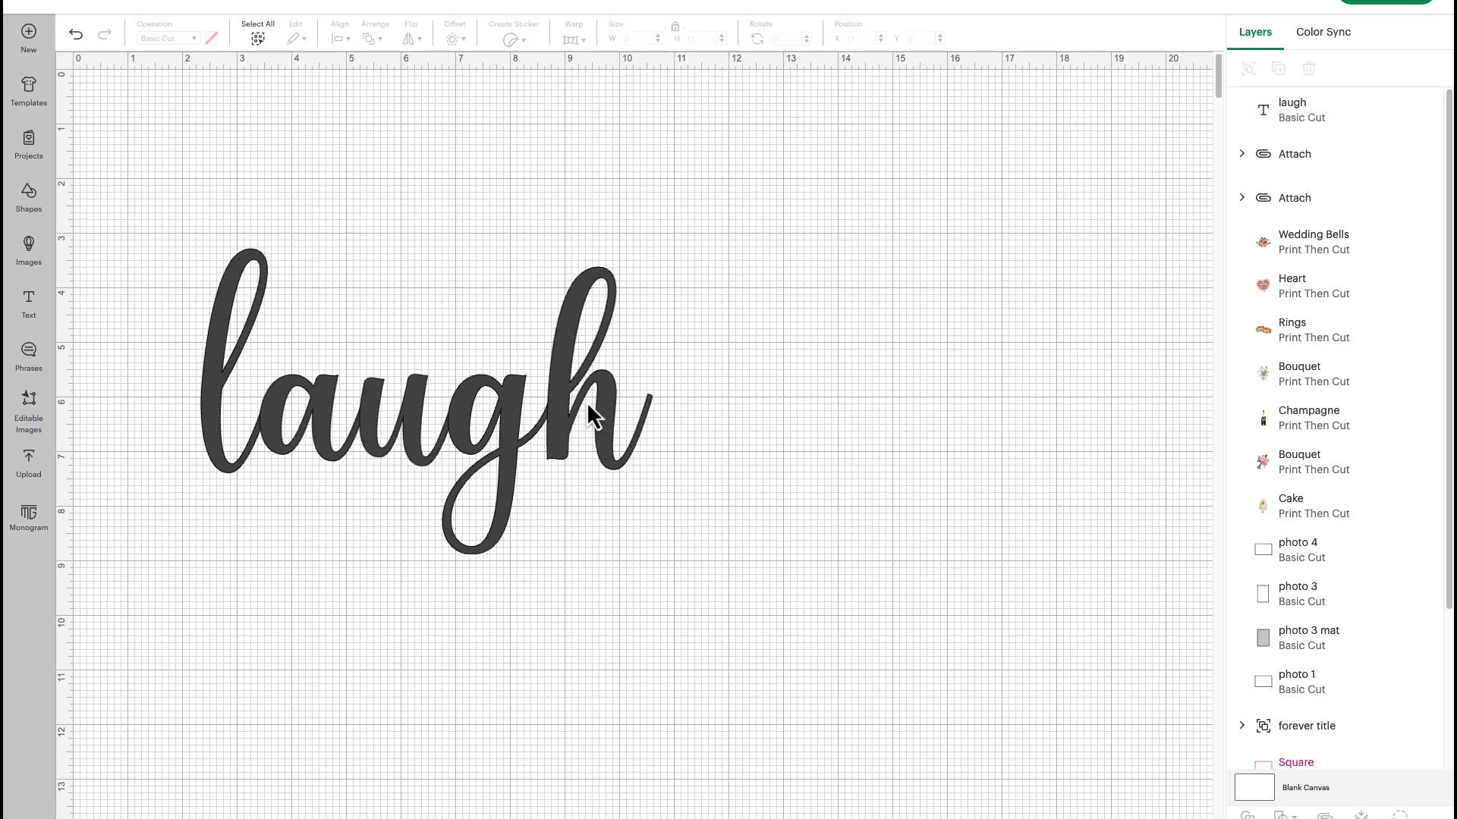
click(558, 411)
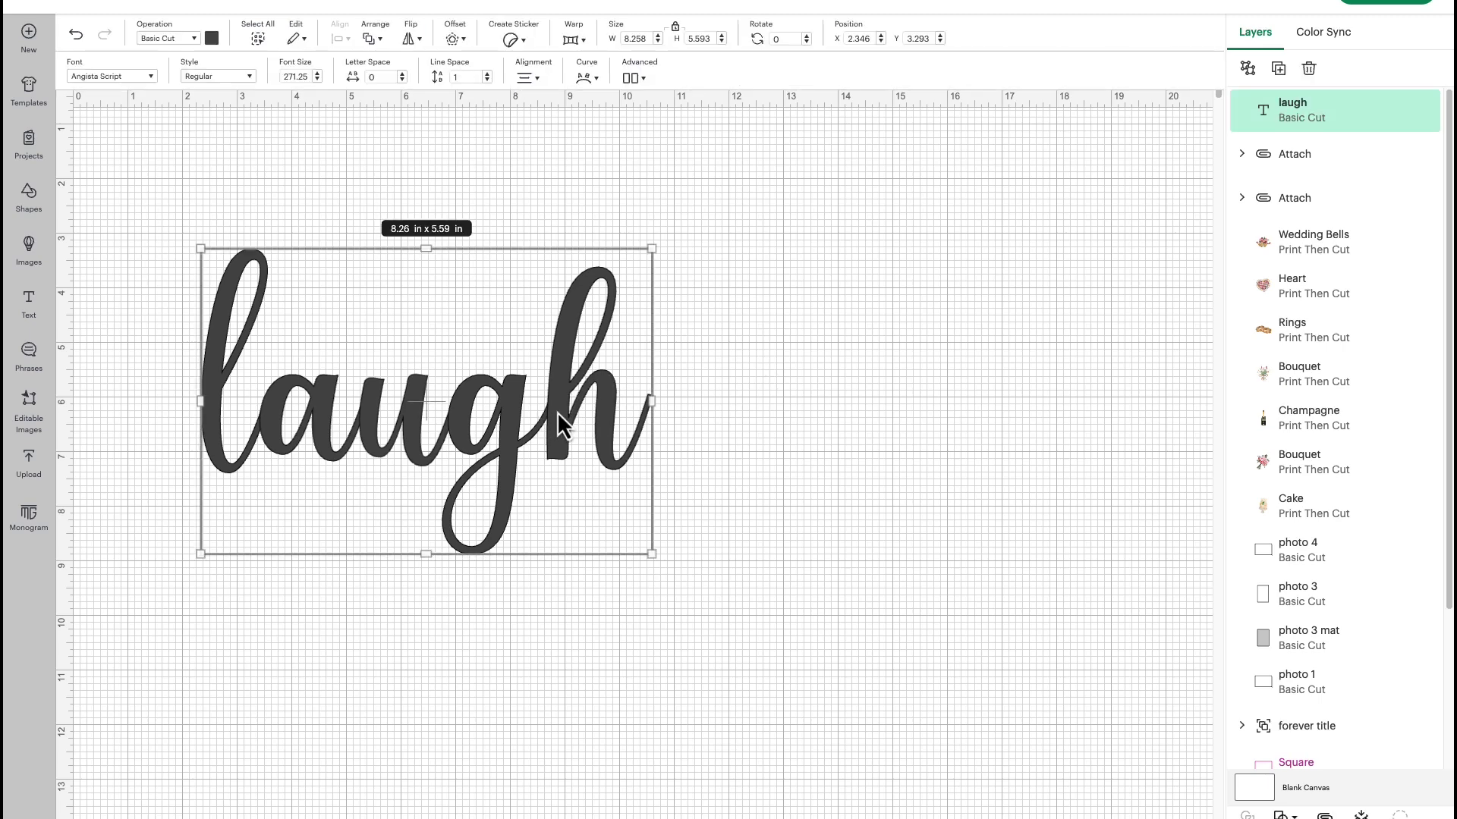
key(super+Tab)
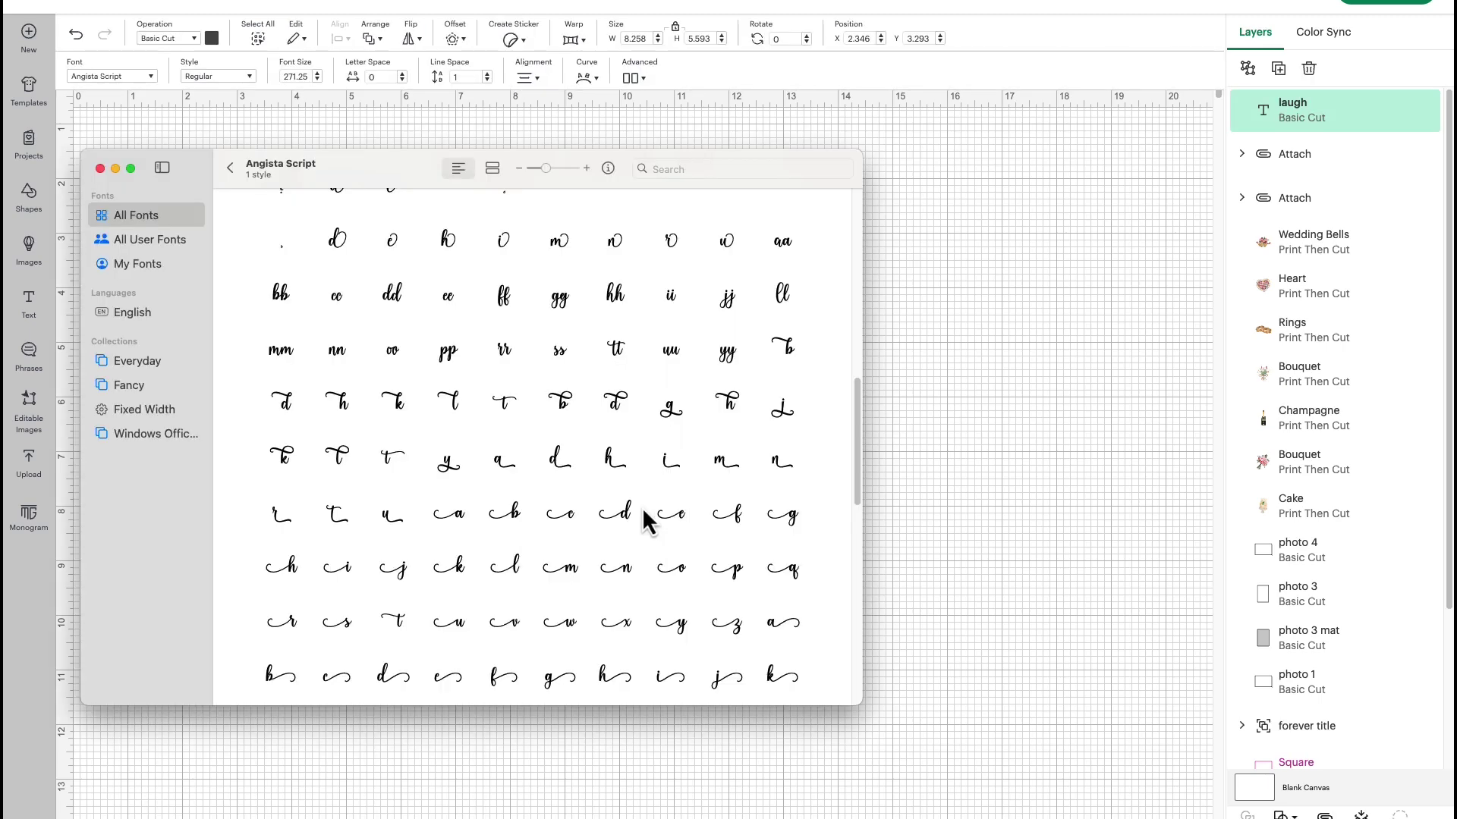
Copy Angista Script's swash h glyph h.005 (U+E052) and reopen 'laugh' for editing
scroll(643, 522, down, 1)
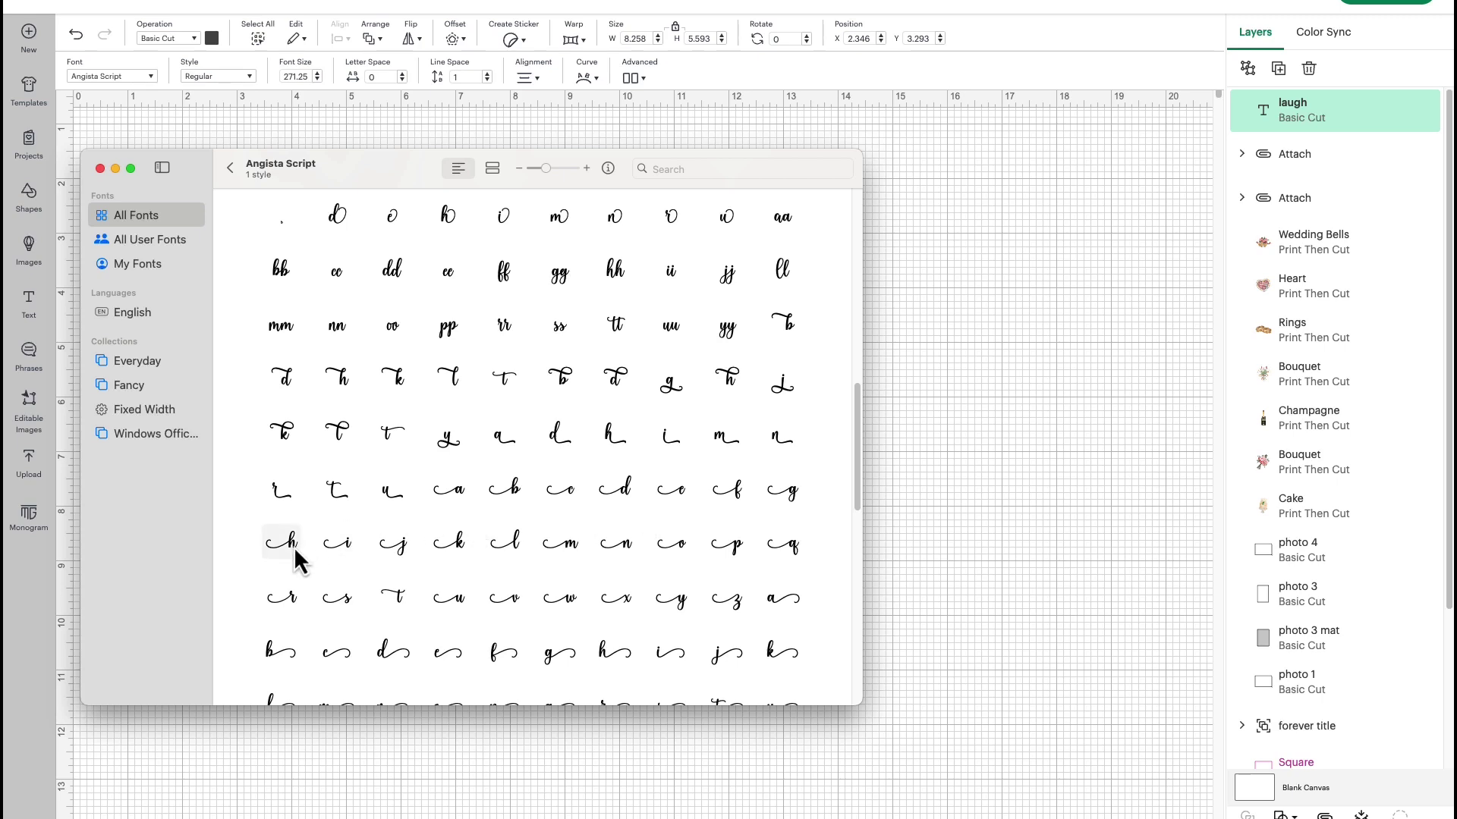
scroll(624, 574, down, 1)
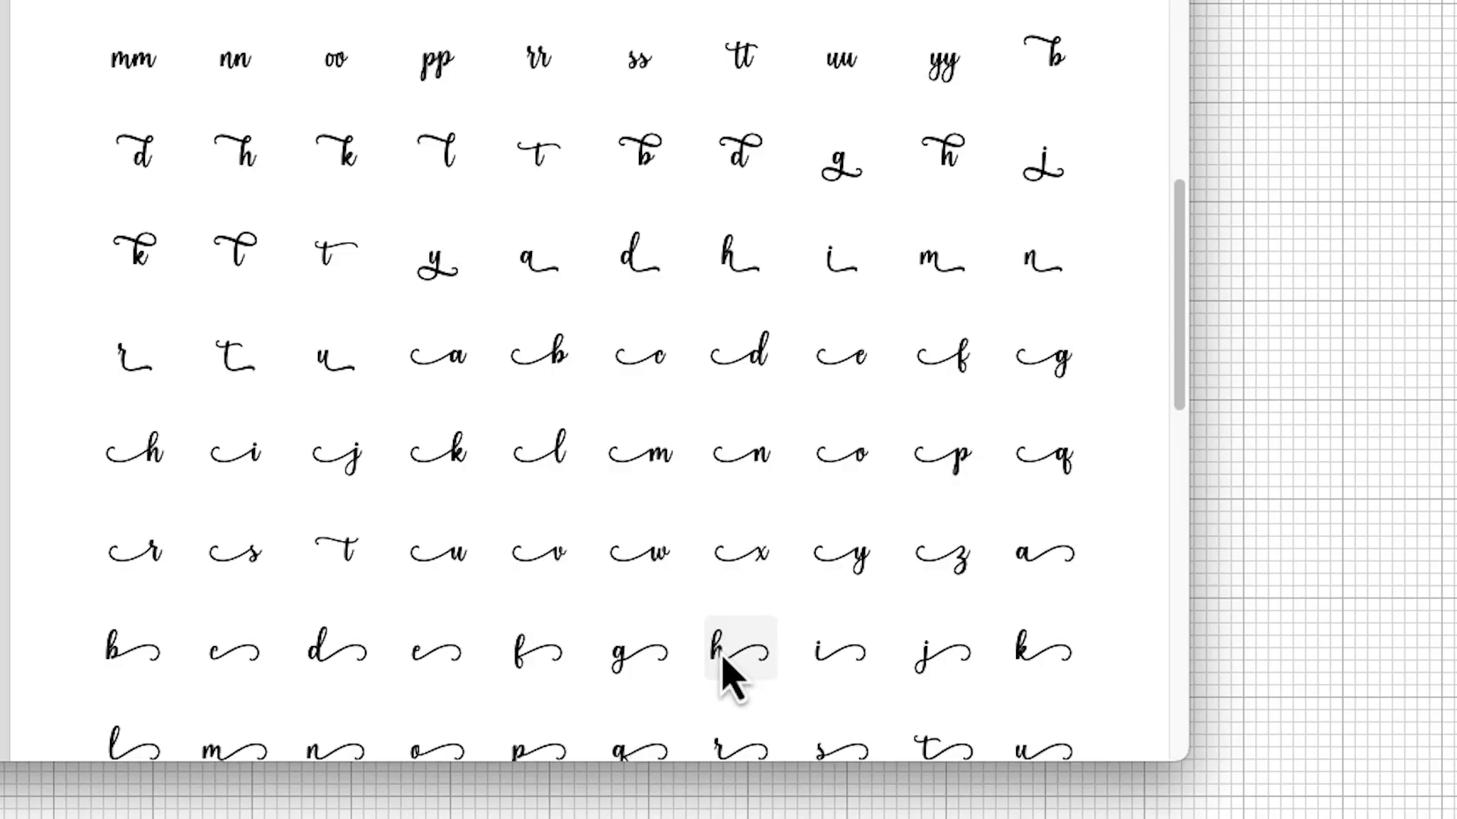
click(723, 659)
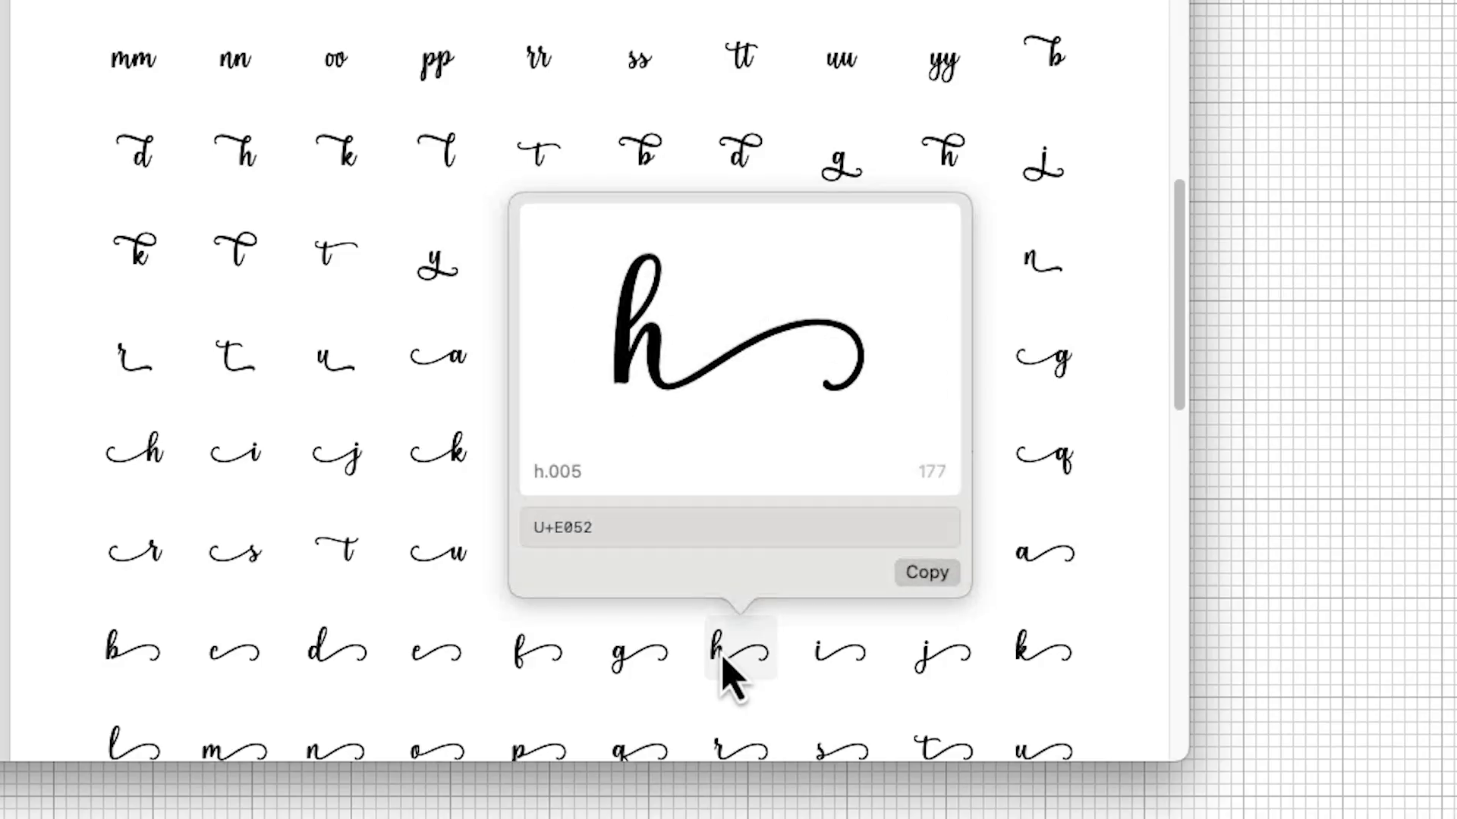
click(927, 573)
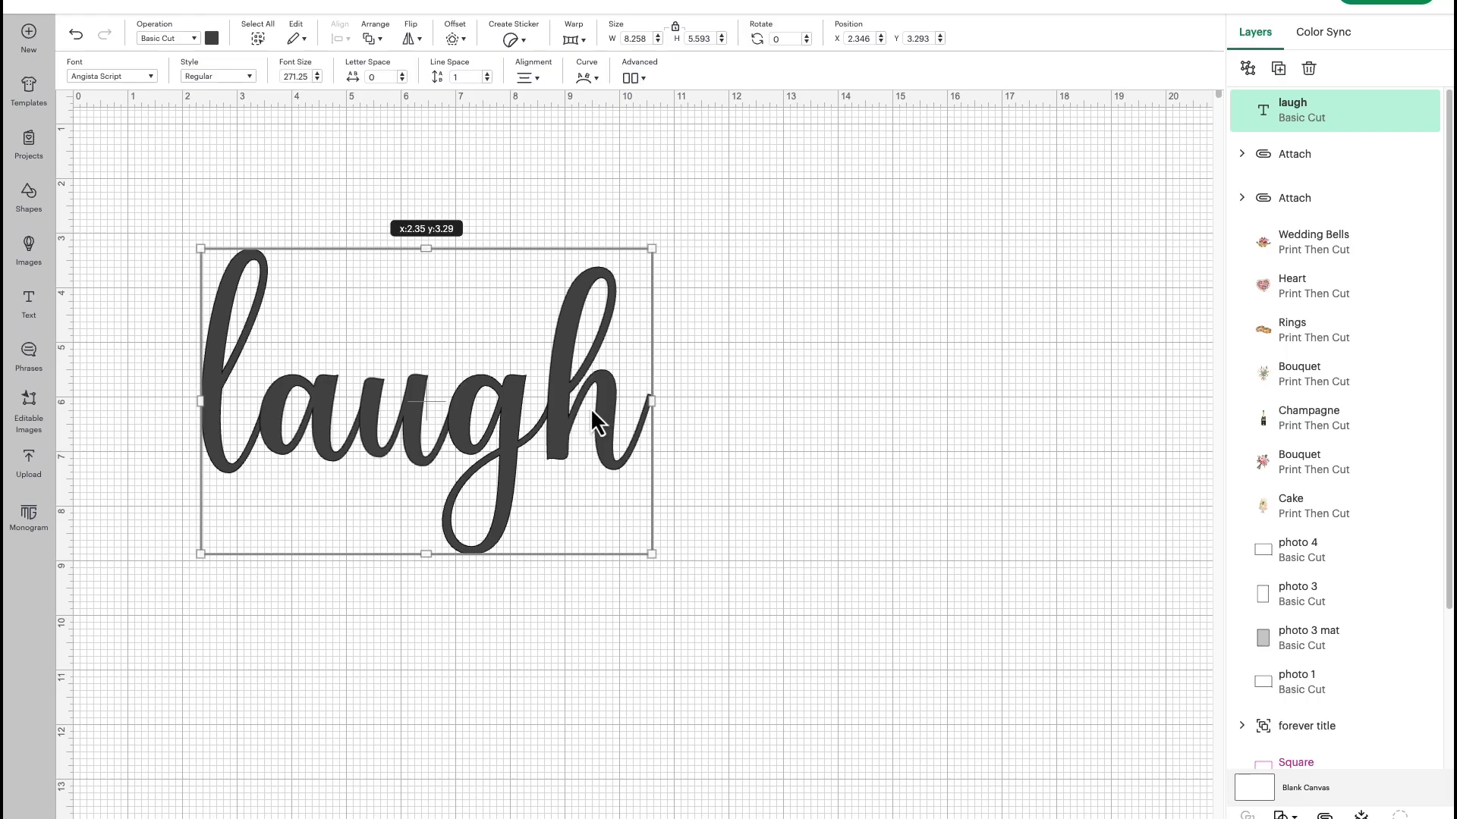
double_click(590, 408)
click(559, 402)
Replace the final plain h in 'laugh' with the pasted swash h
drag(559, 402, 613, 407)
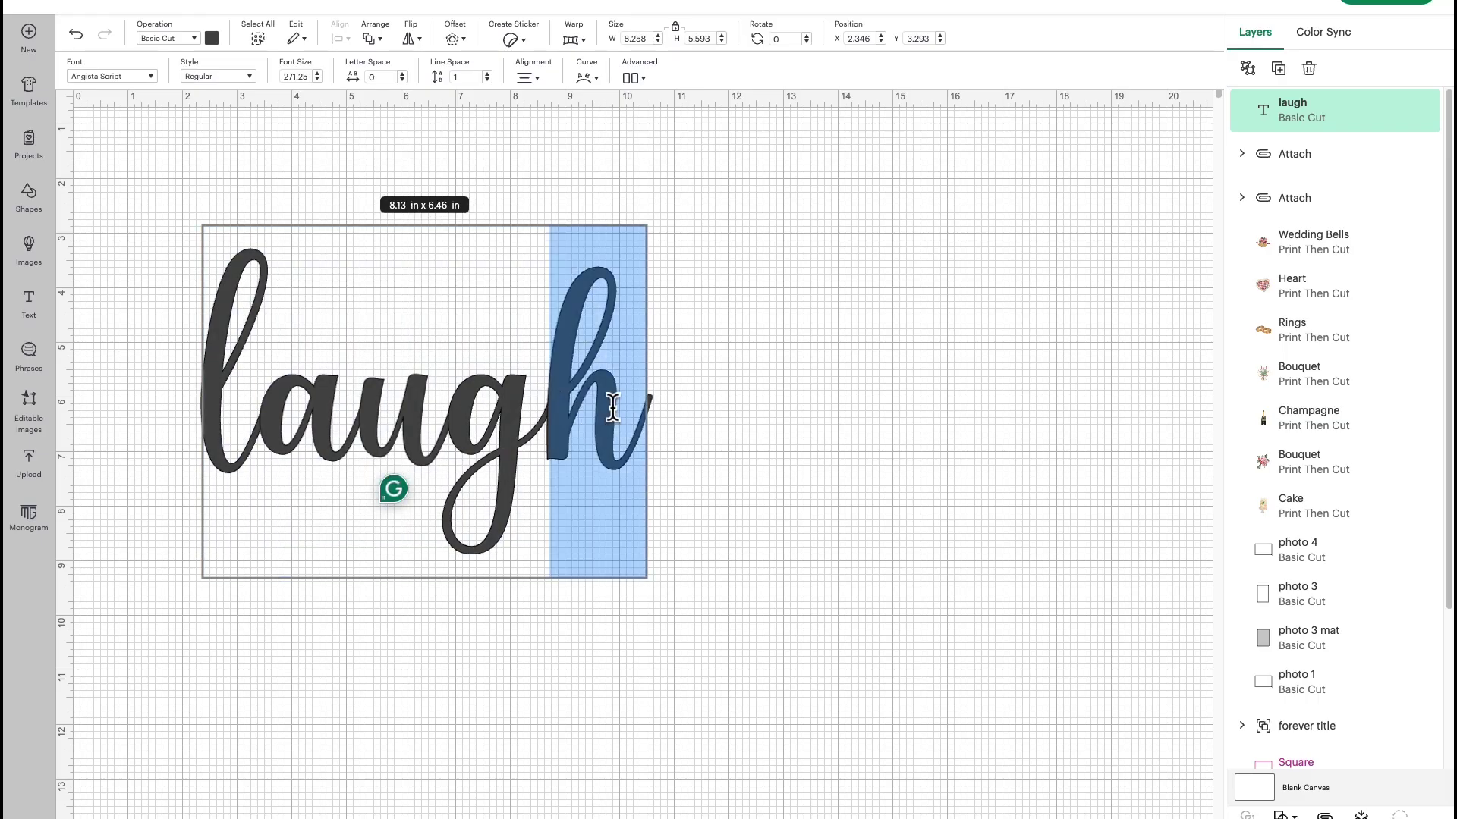
right_click(613, 408)
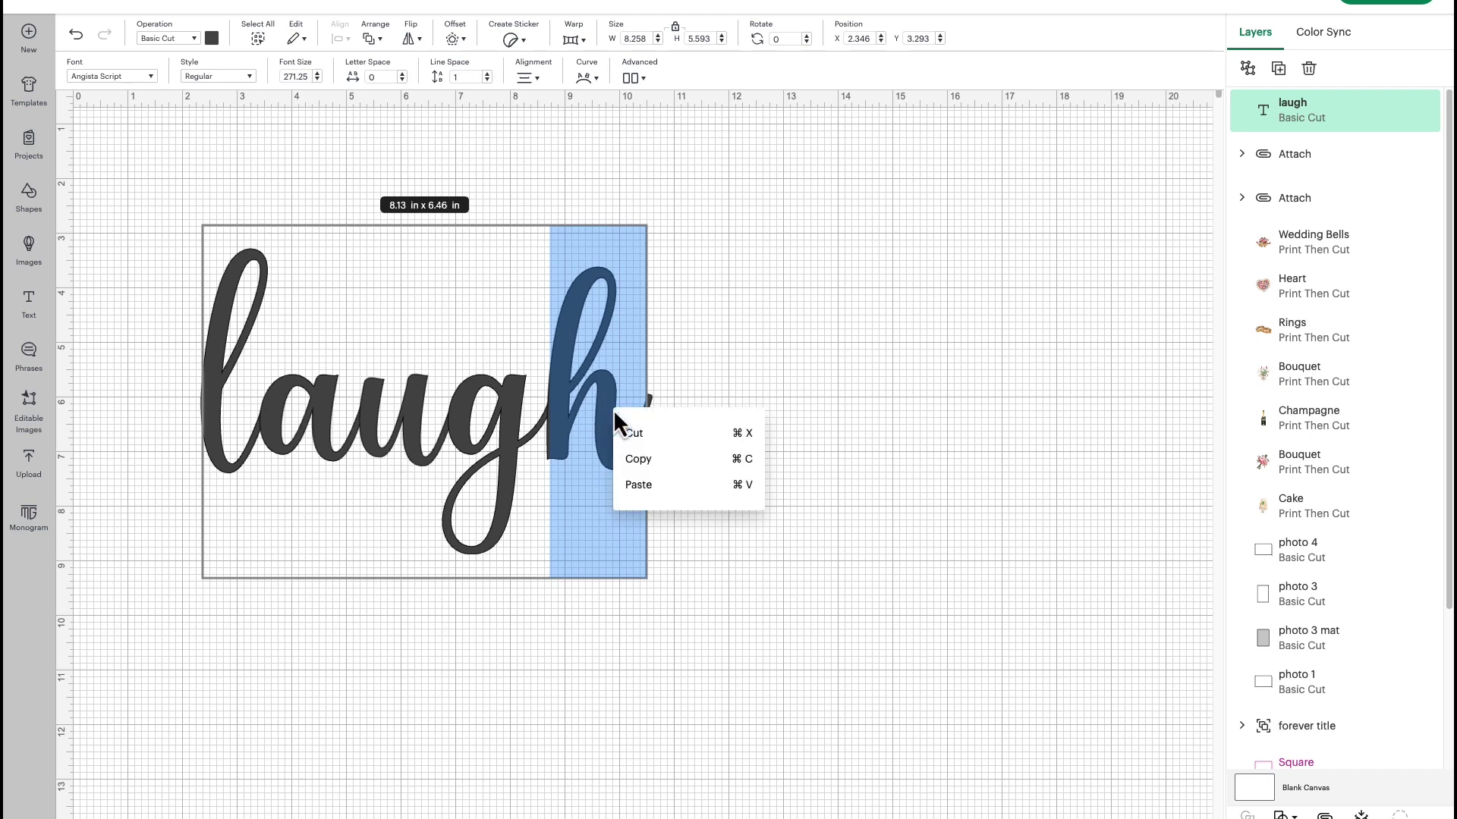
click(653, 489)
click(739, 704)
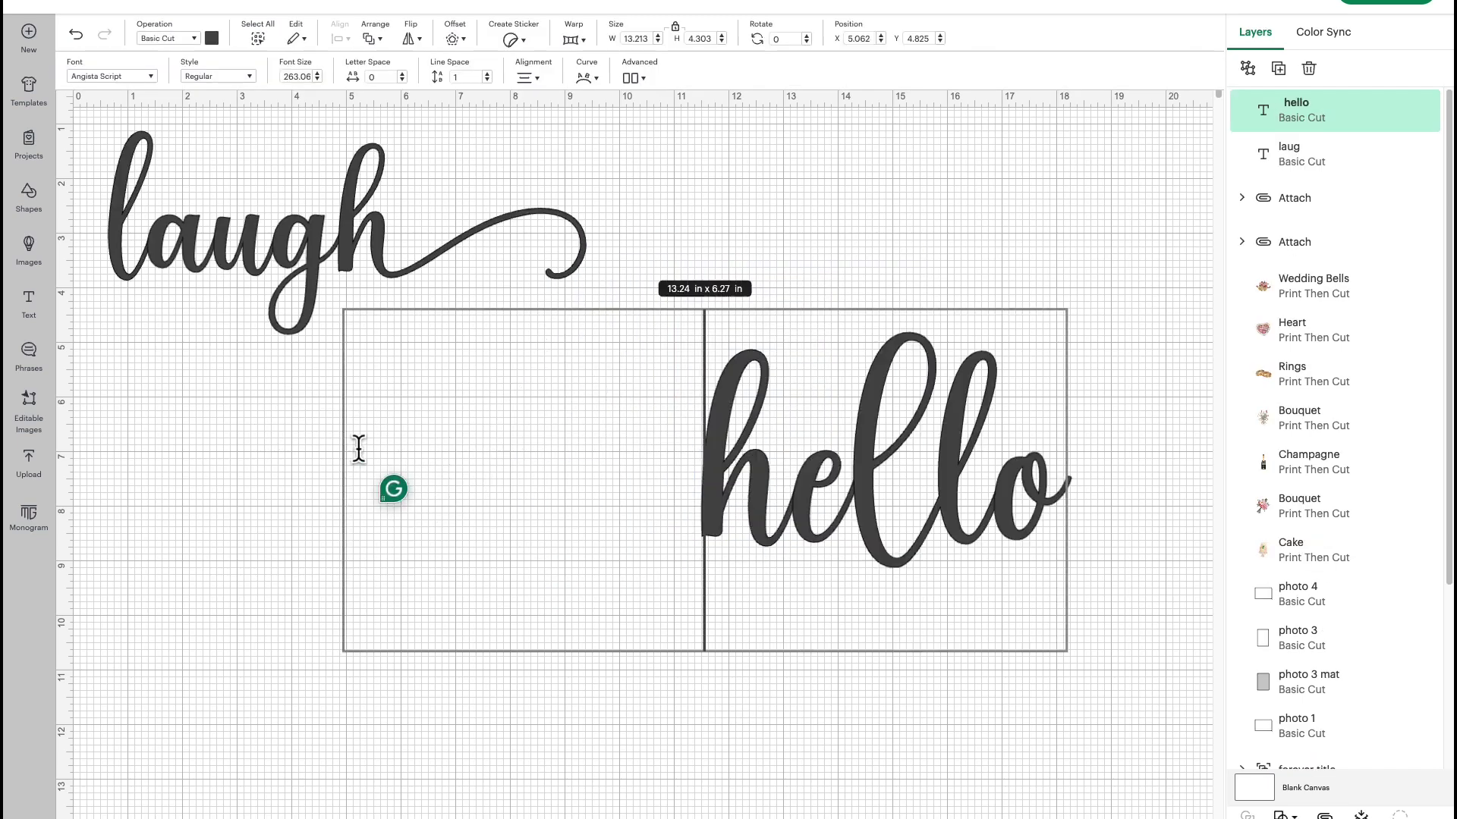
Start 'hello' with the swash h, delete its plain h, and place it under 'laugh'
key(ctrl+v)
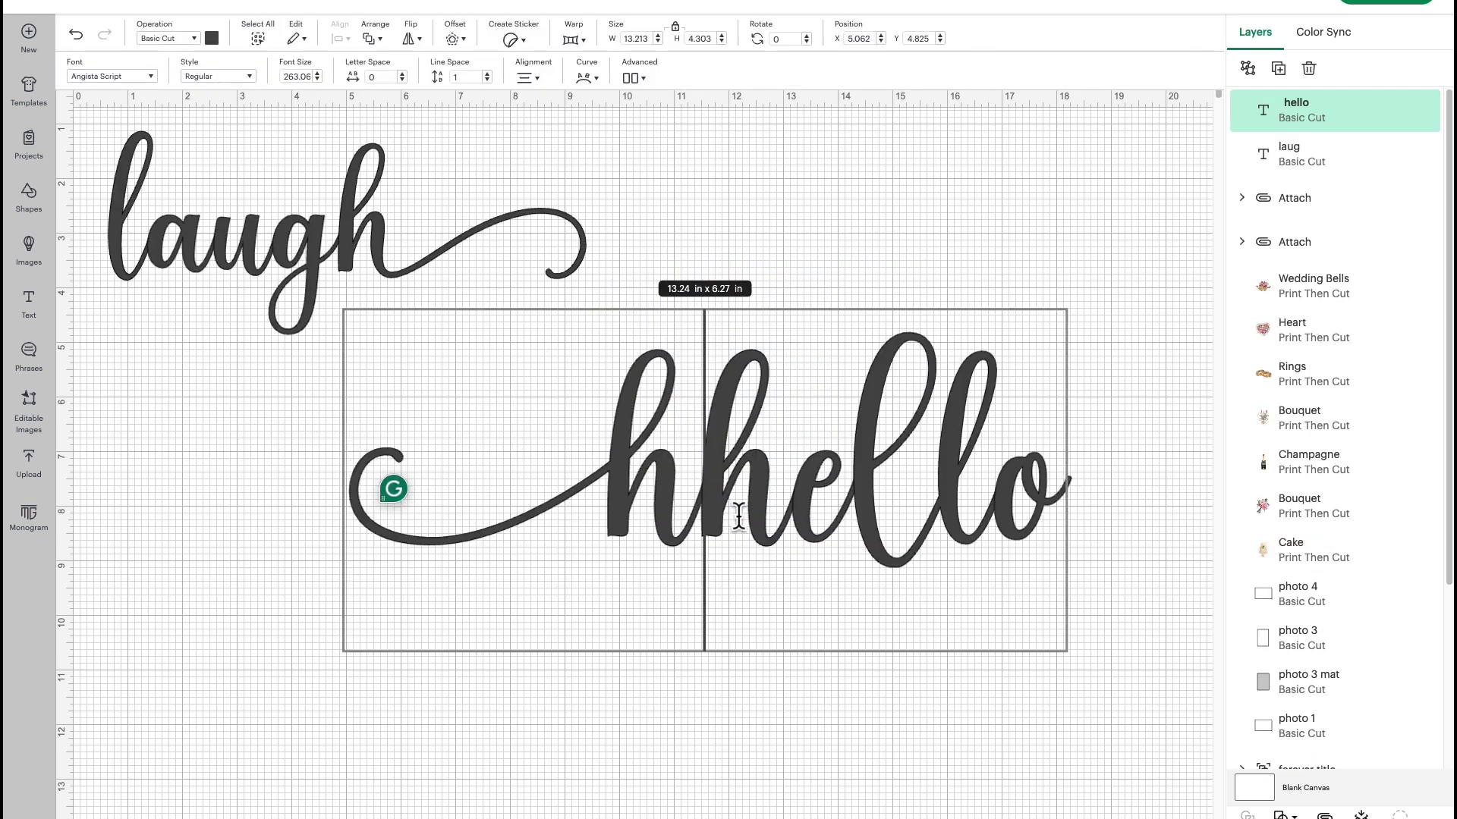
key(Delete)
click(809, 265)
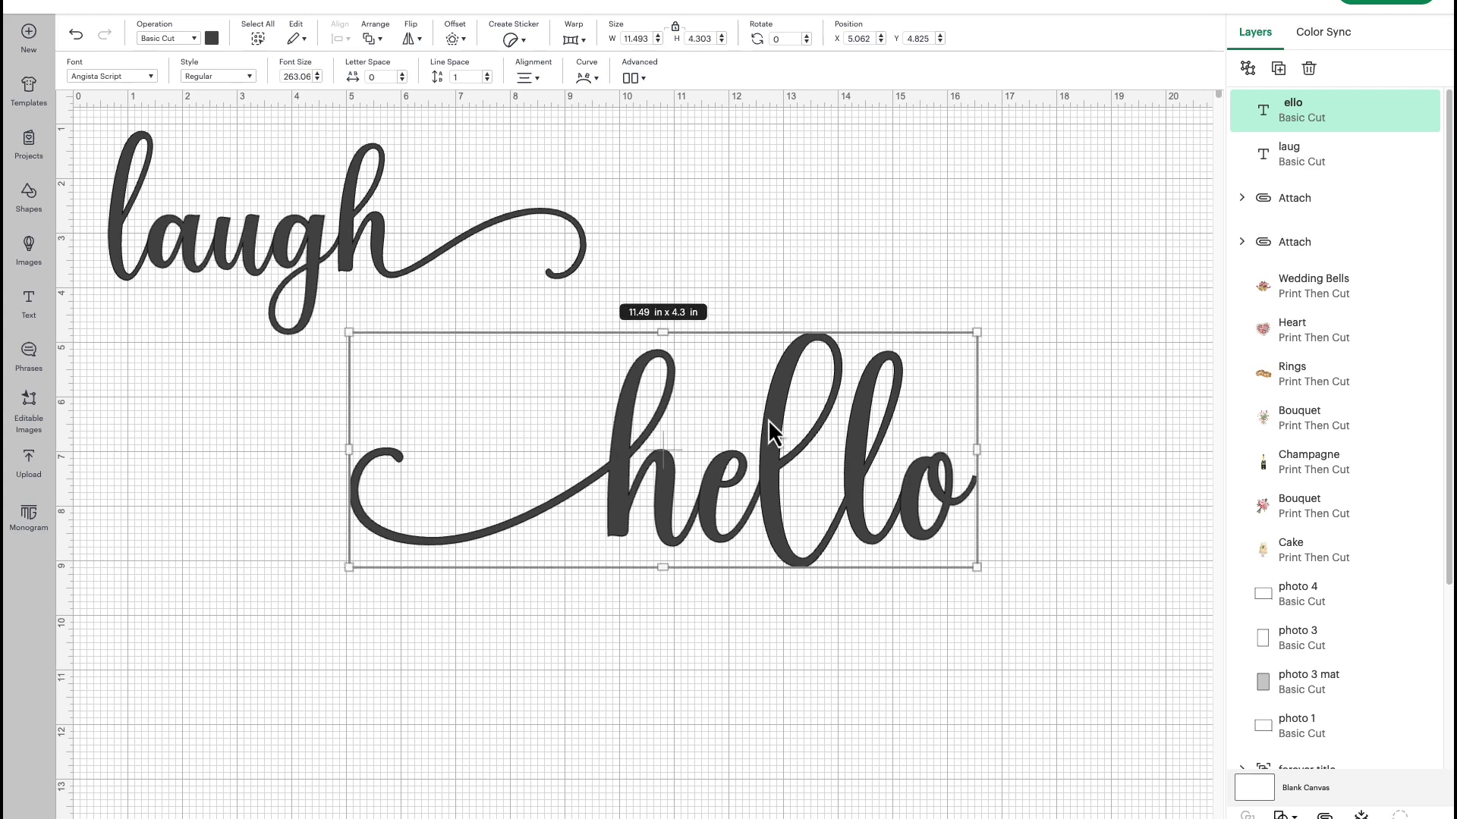
drag(771, 425, 535, 393)
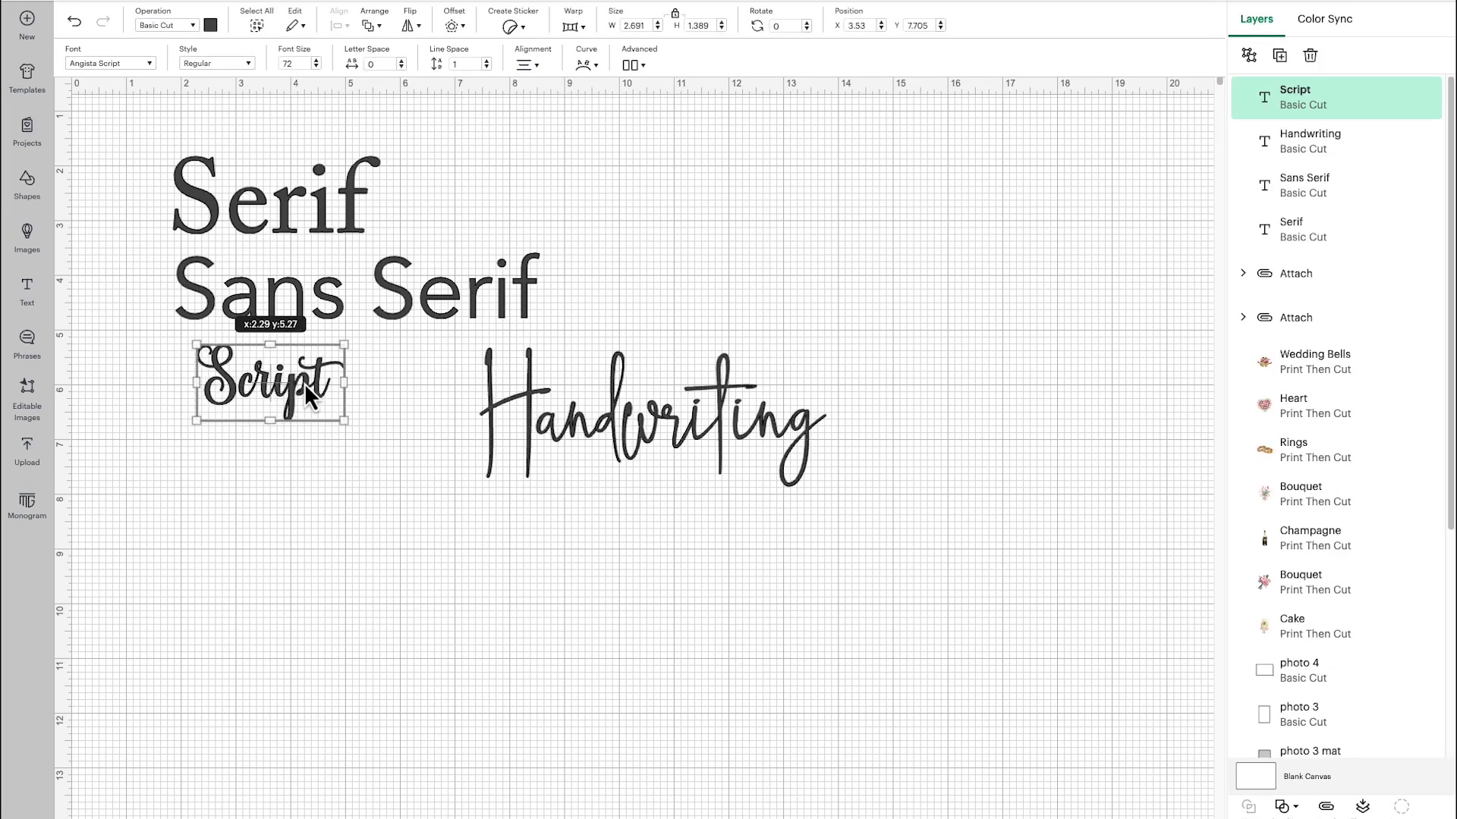
Shift the enlarged Script sample left and move the Handwriting sample down below it
drag(304, 384, 419, 480)
click(610, 490)
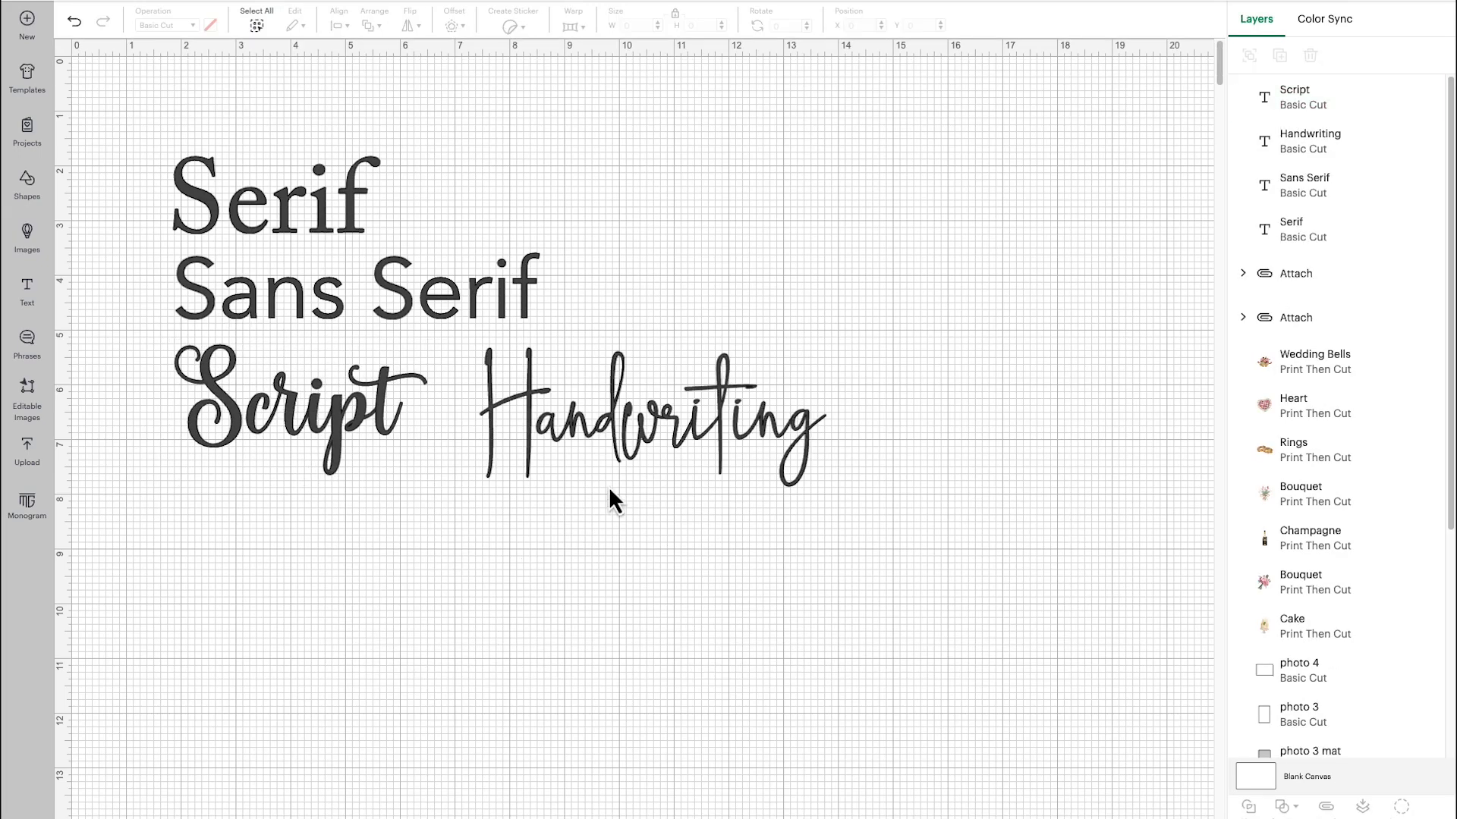
drag(617, 439, 325, 566)
click(698, 587)
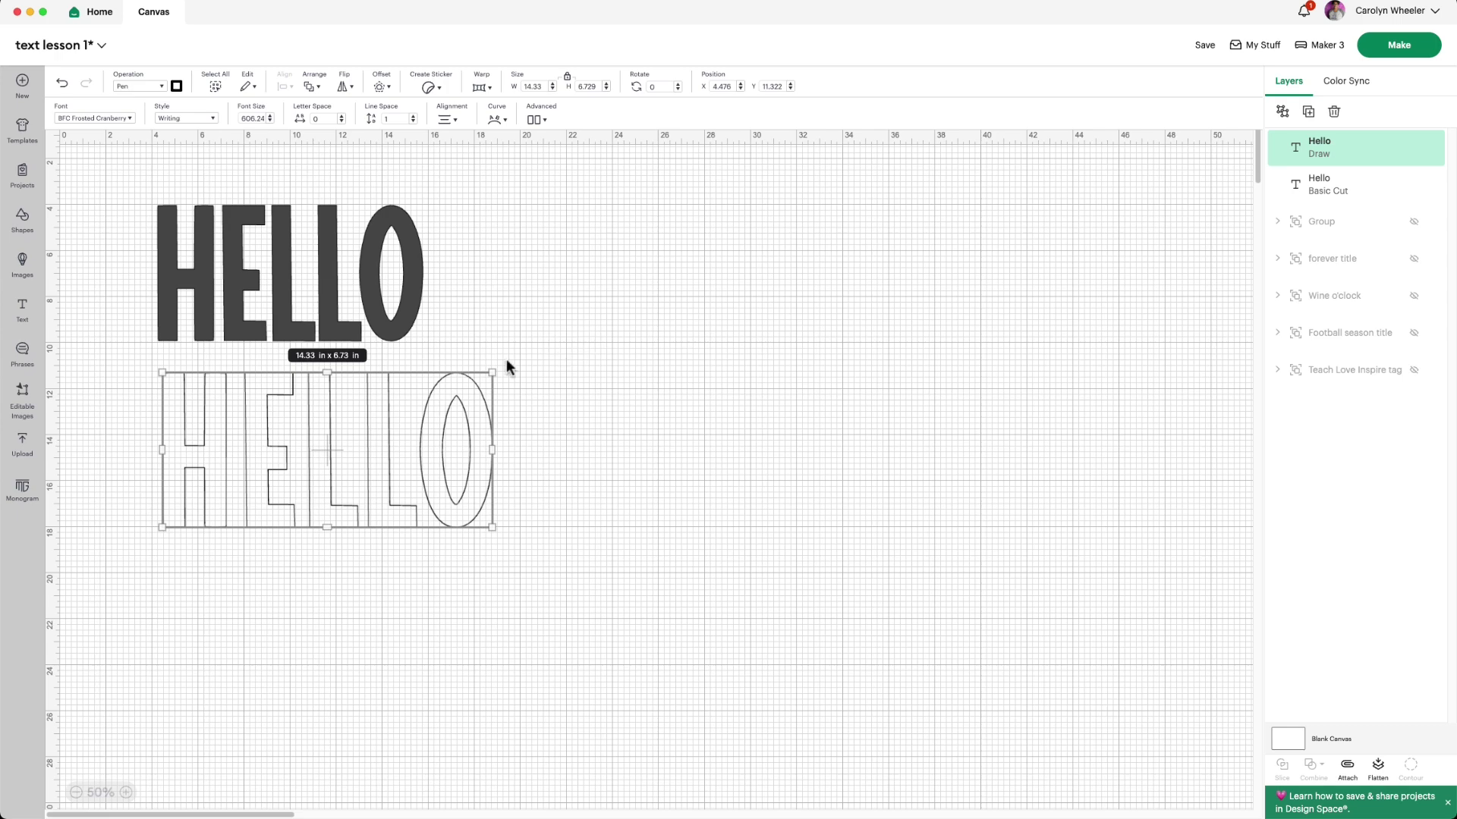
Deselect the lower outlined HELLO by clicking empty canvas
click(256, 576)
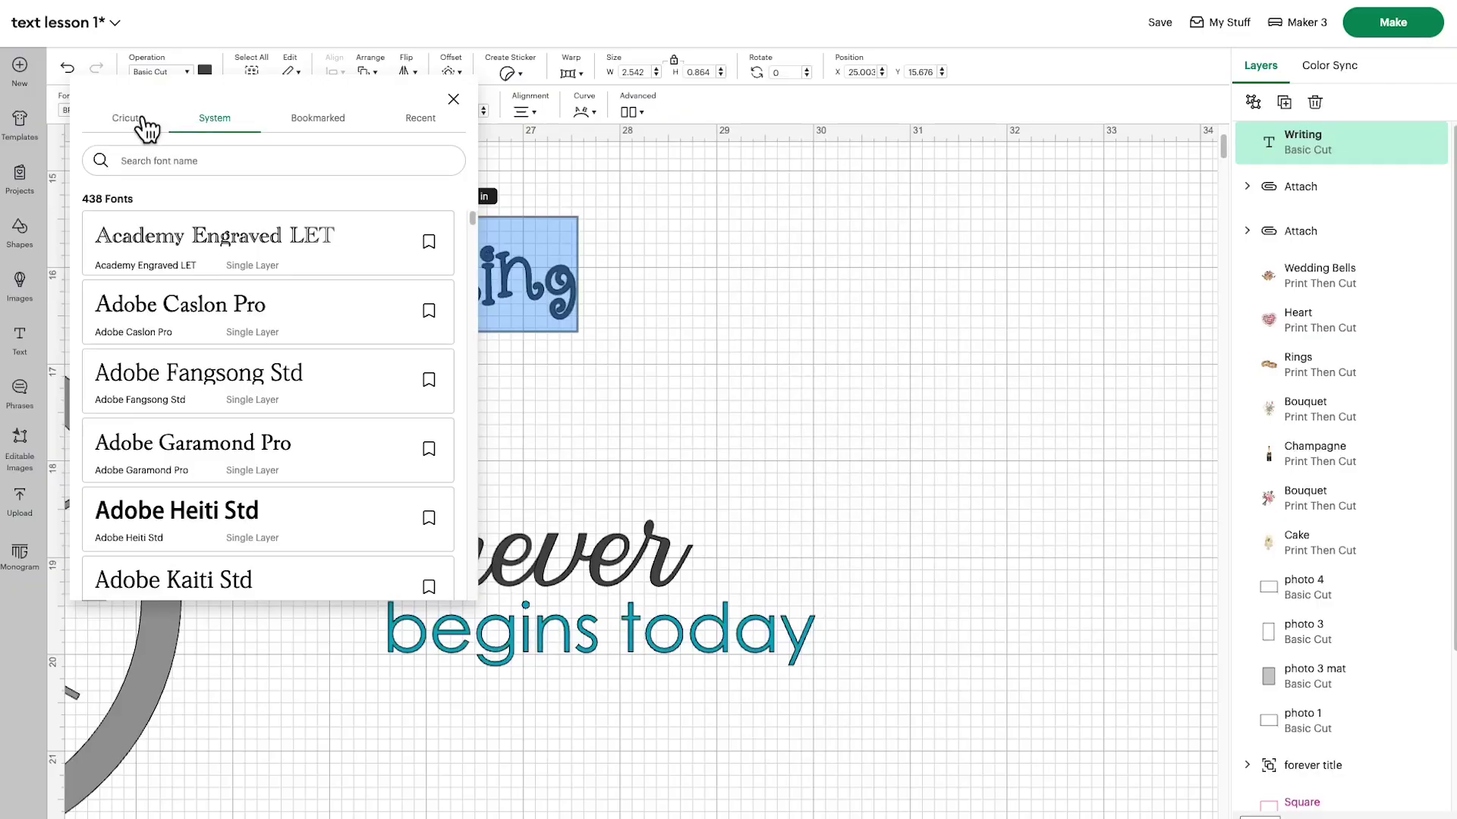
Browse Cricut's Decorative fonts, then move the Culinary Text sample up and left
click(135, 120)
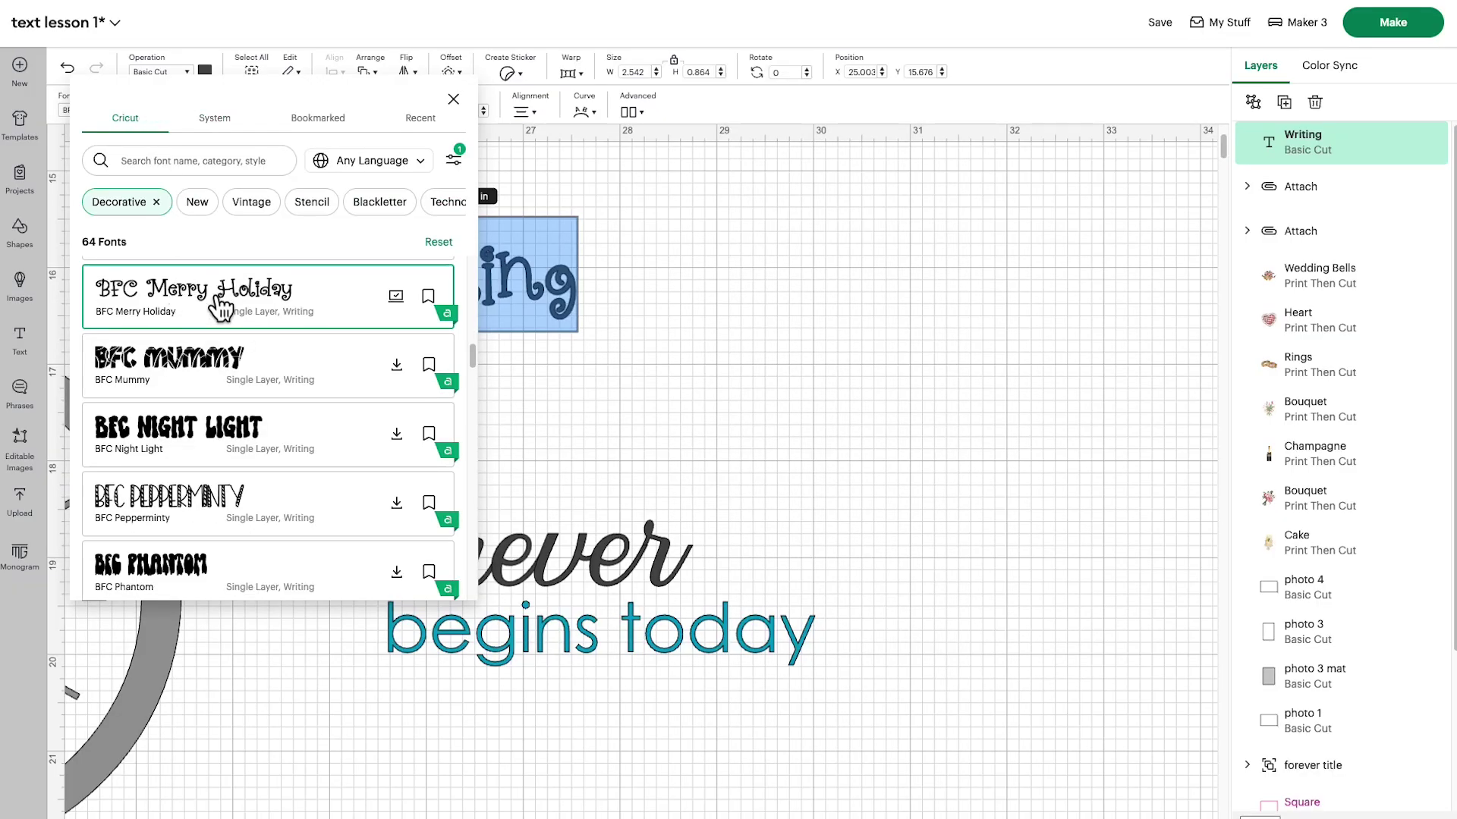
scroll(220, 311, down, 3)
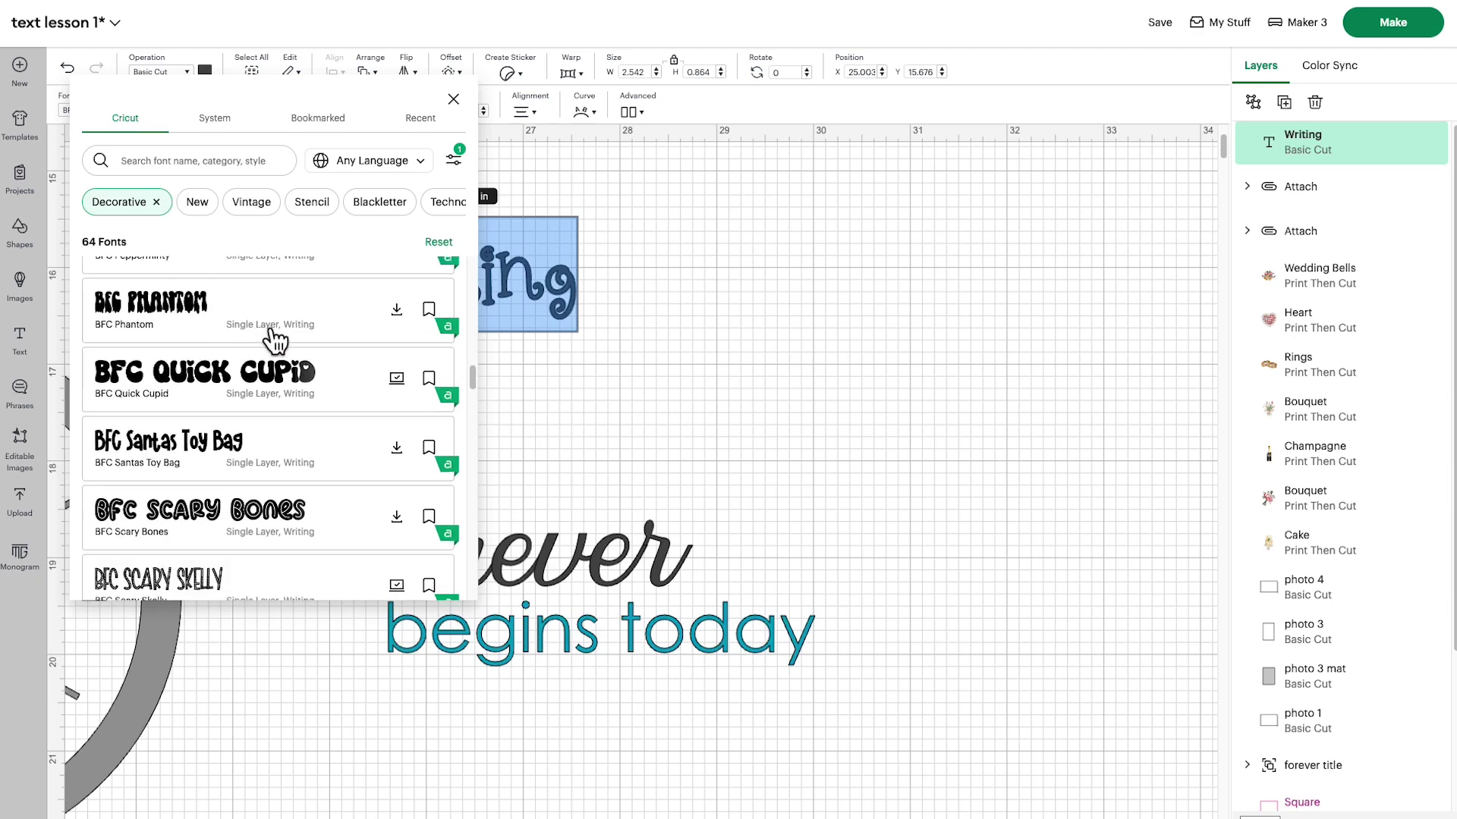
click(544, 424)
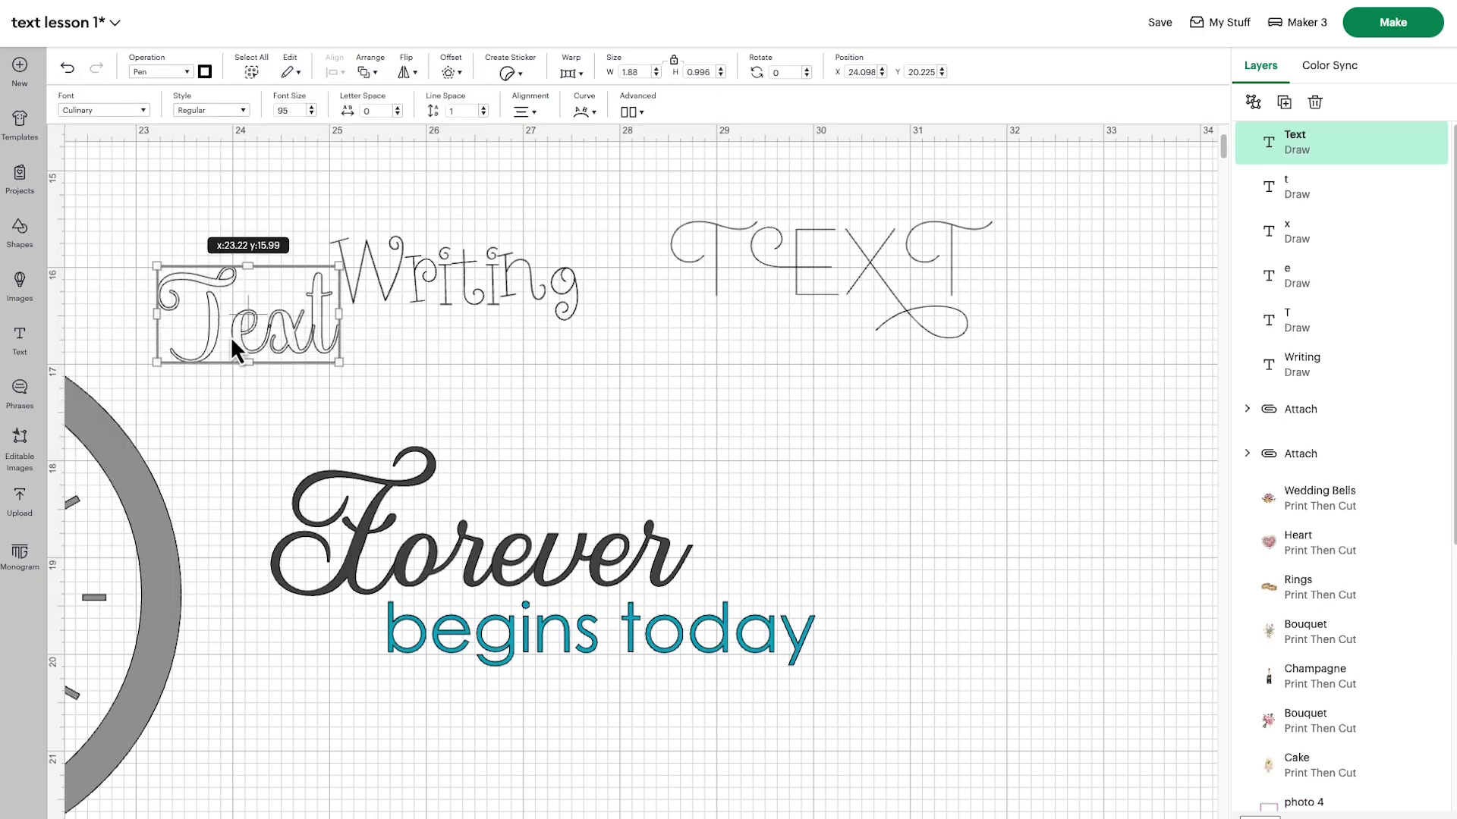
drag(230, 335, 185, 283)
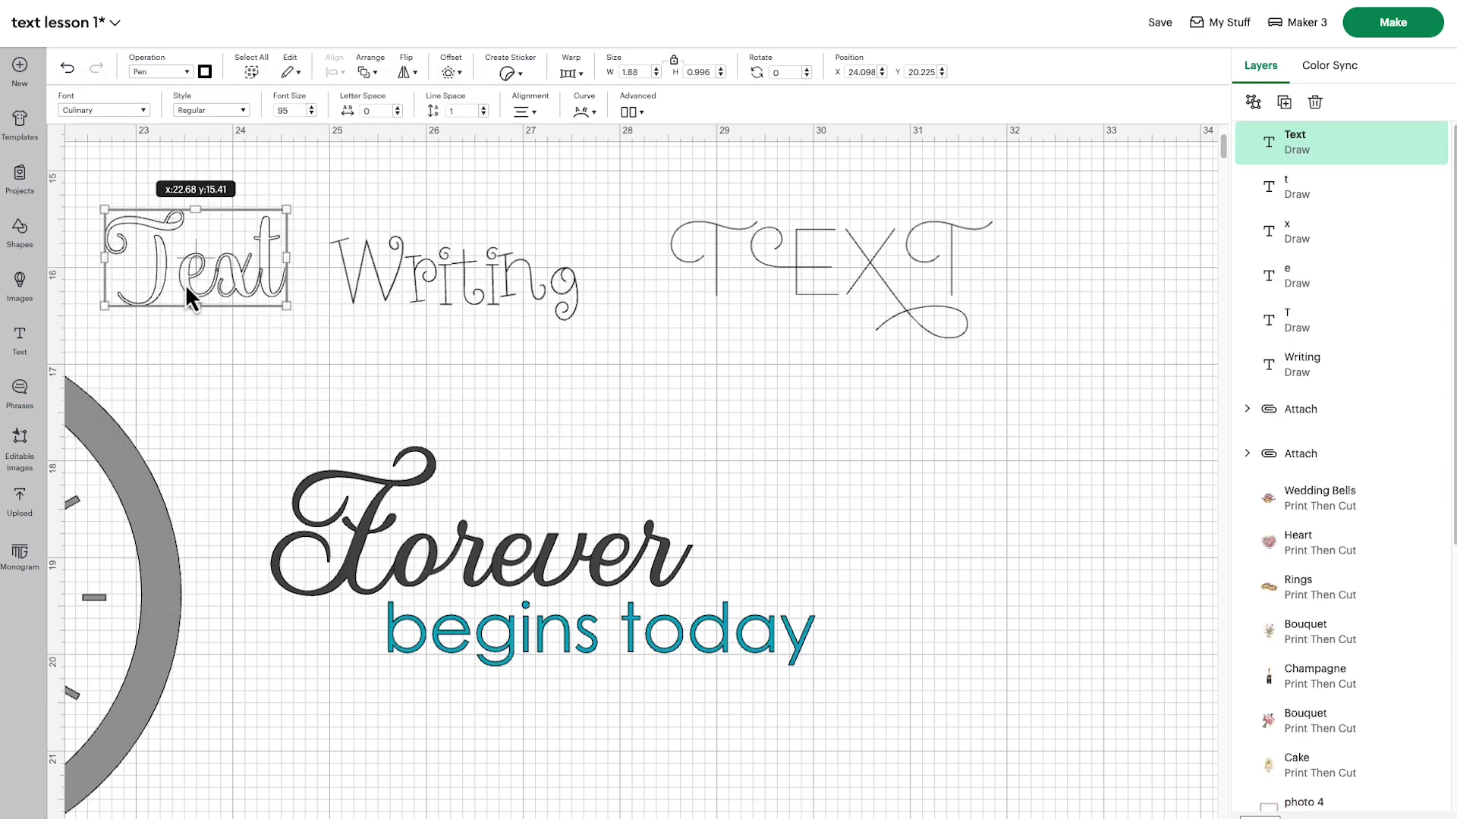
Keep the Regular style and change the Text operation from Pen to Basic Cut
click(201, 111)
click(202, 111)
click(158, 73)
click(163, 133)
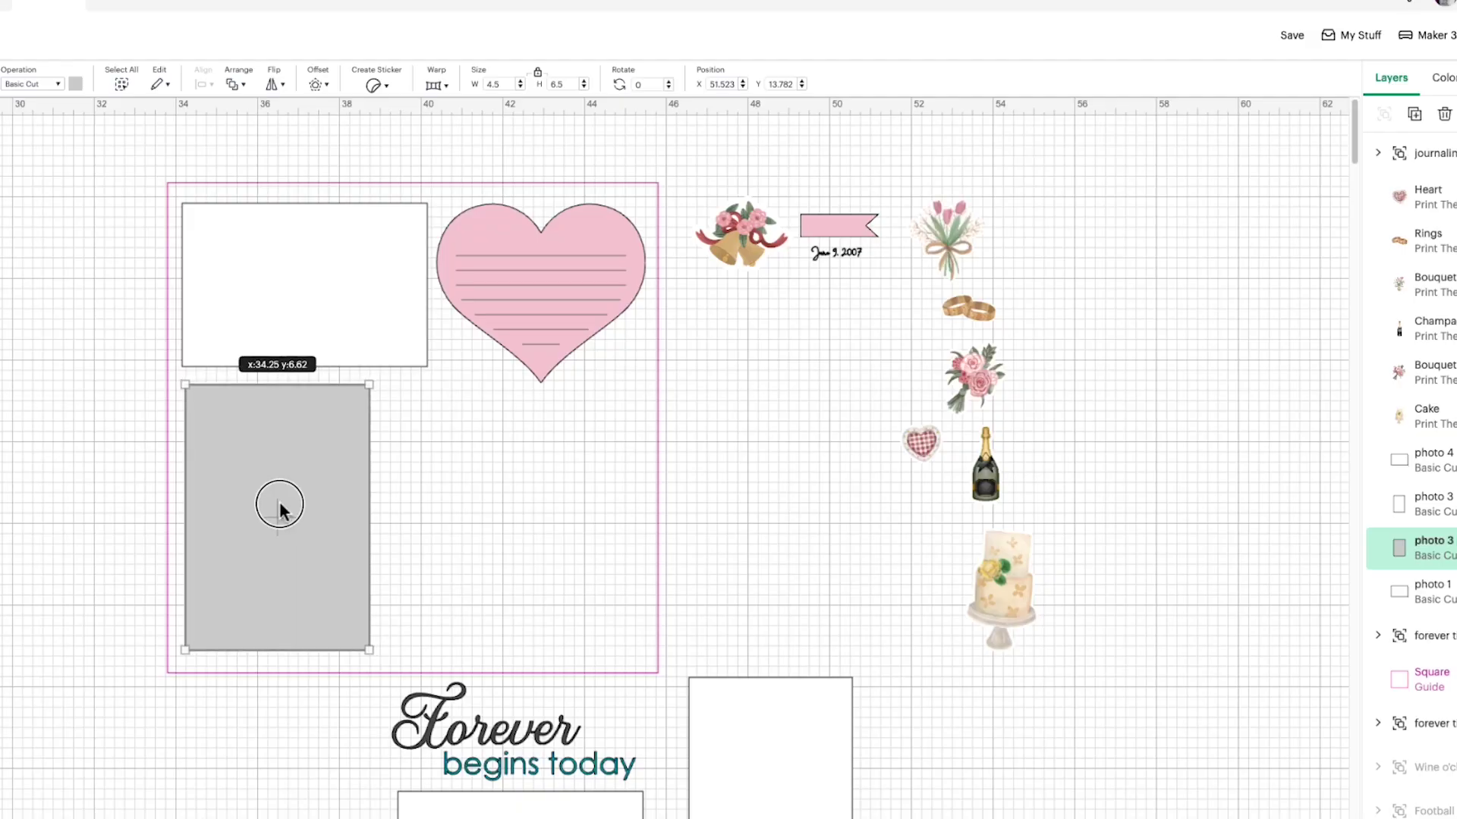
Centre the white photo inside its grey mat and move photo 4 up below the heart
drag(754, 807, 268, 545)
click(521, 806)
drag(520, 806, 520, 585)
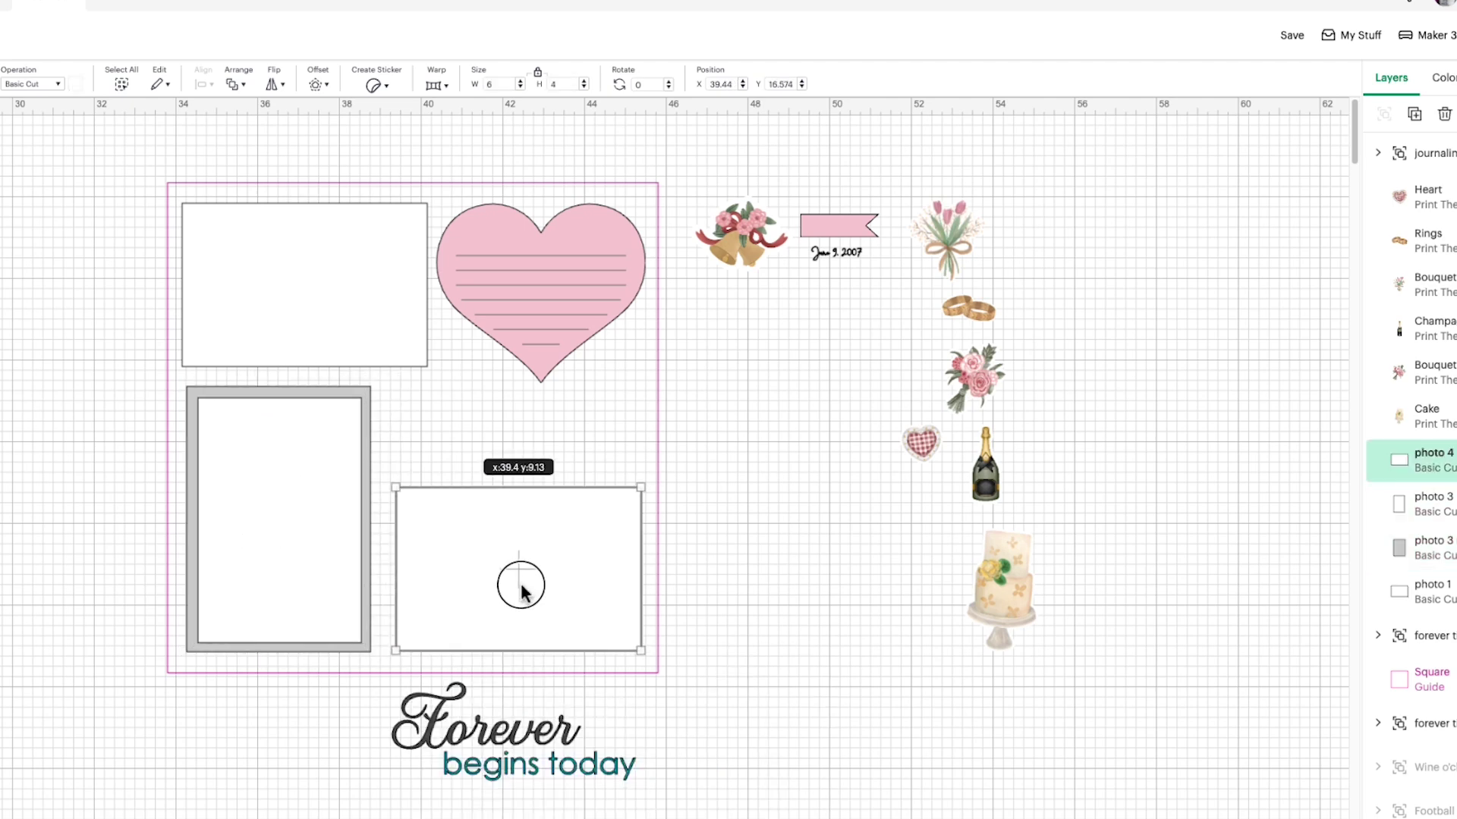